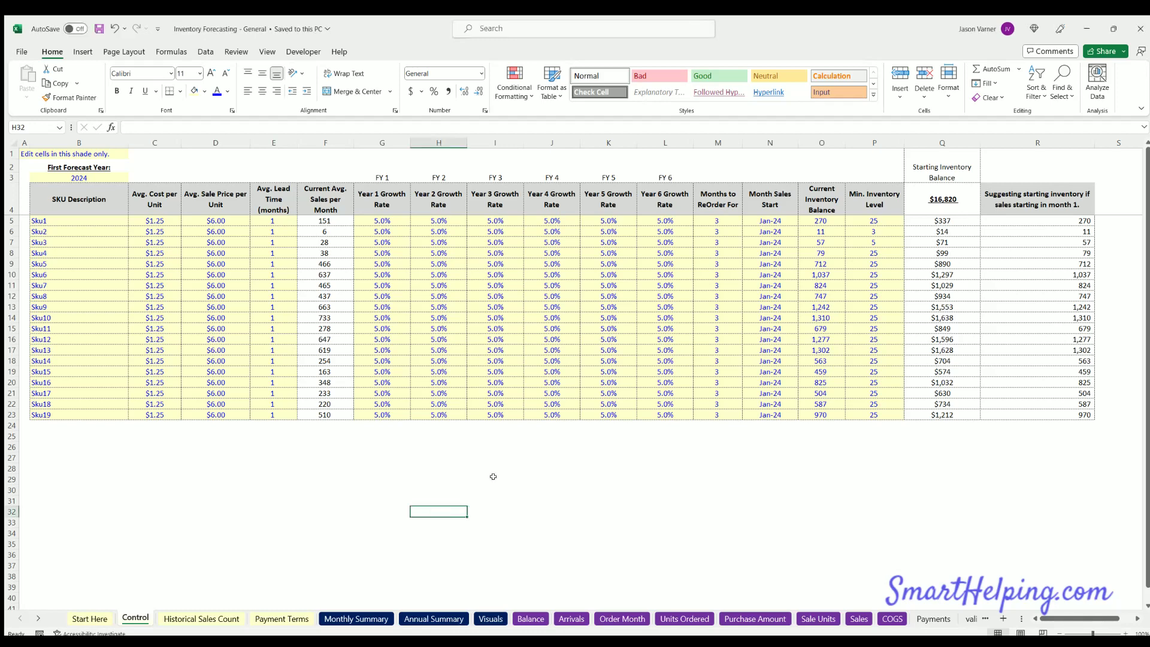
# - Examine the Control sheet's inputs: SKU descriptions, fiscal year headings, minimum inventory level and Sku1's month sales start
pyautogui.click(492, 478)
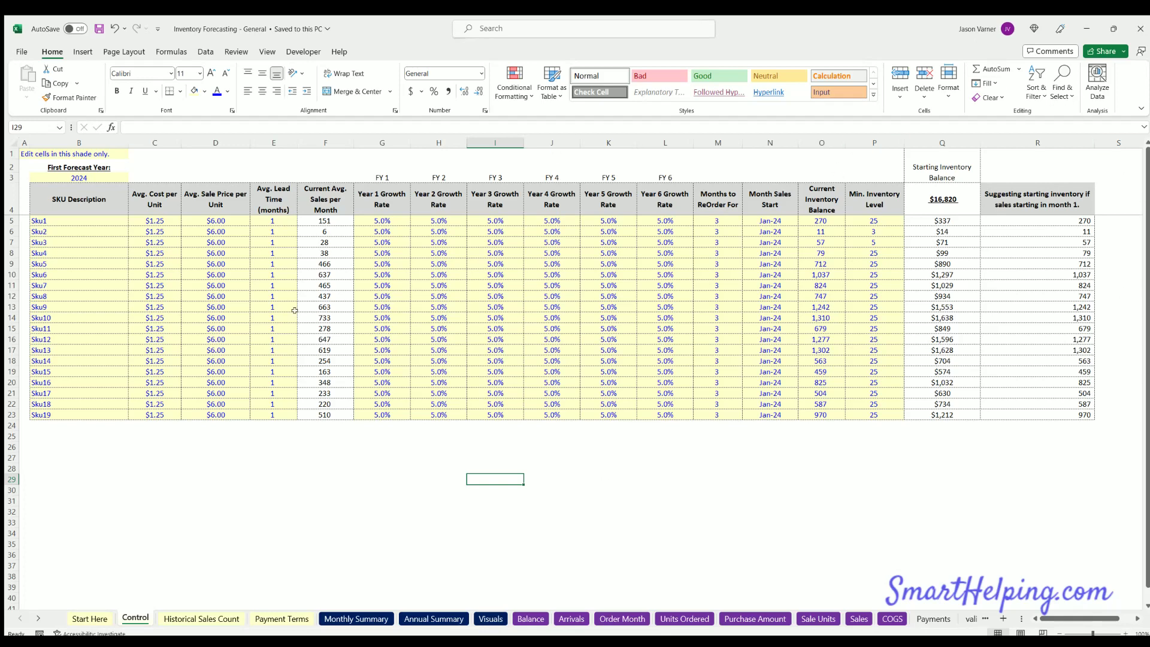
pyautogui.click(80, 413)
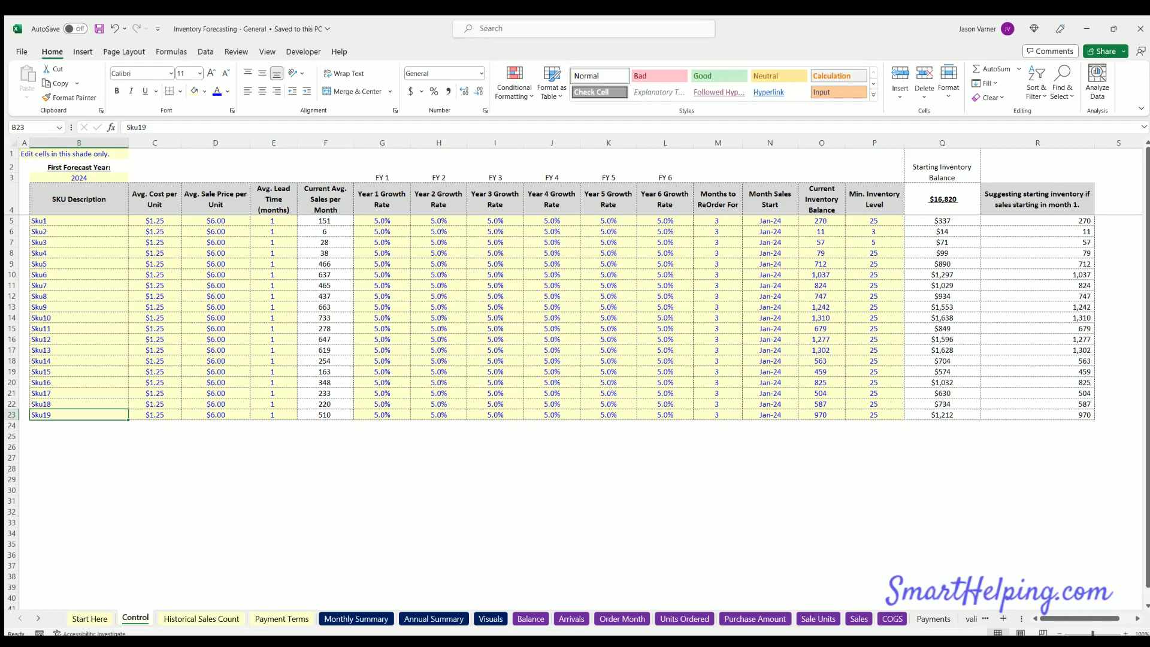
pyautogui.moveTo(384, 174); pyautogui.dragTo(665, 177)
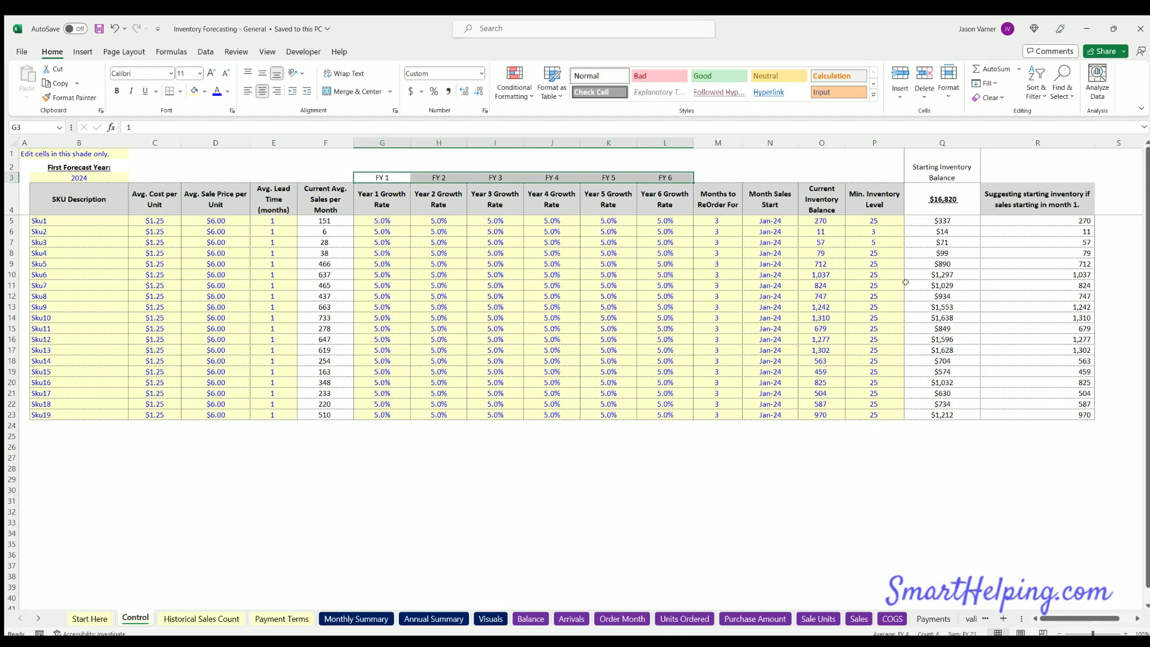
pyautogui.click(876, 199)
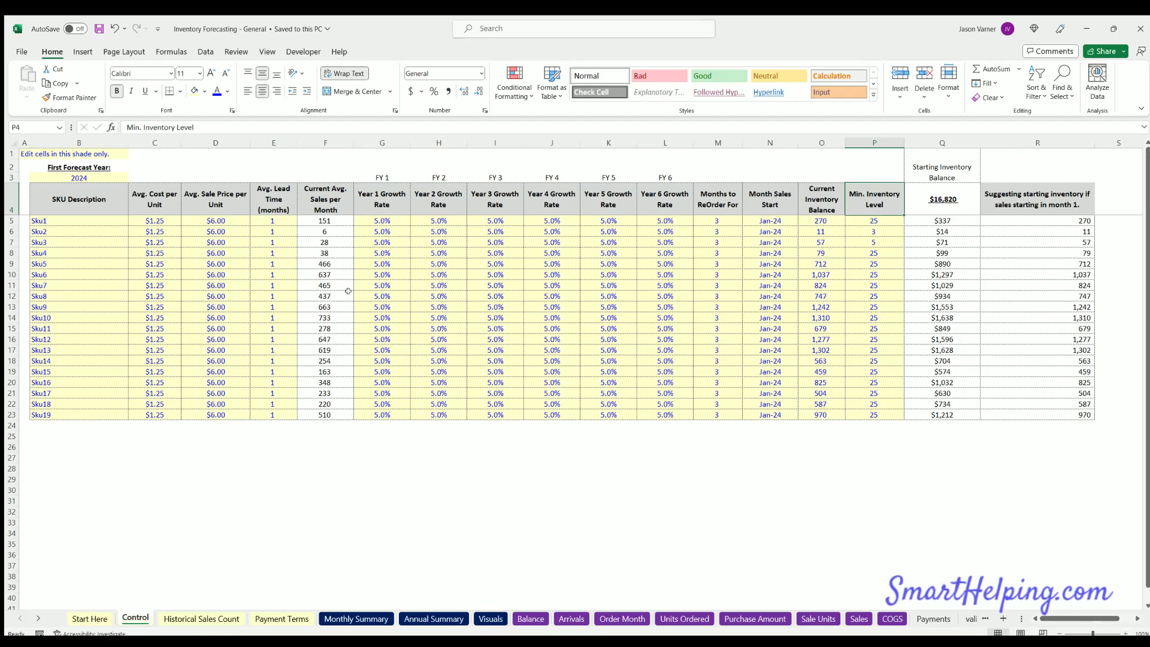
pyautogui.click(769, 222)
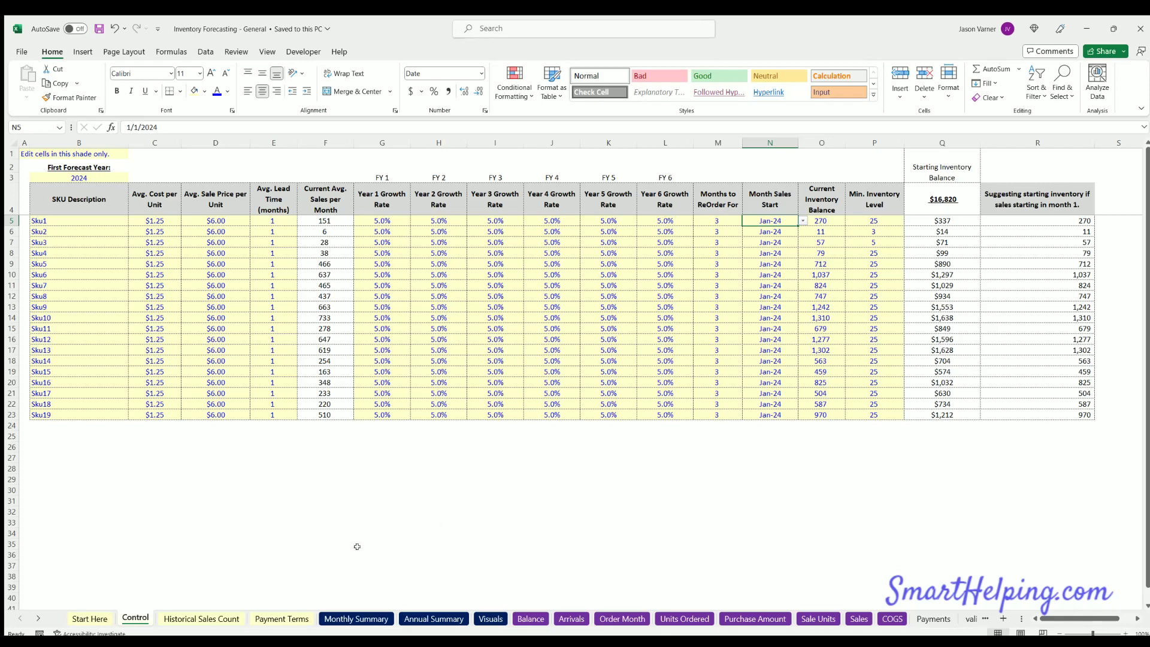
pyautogui.click(466, 527)
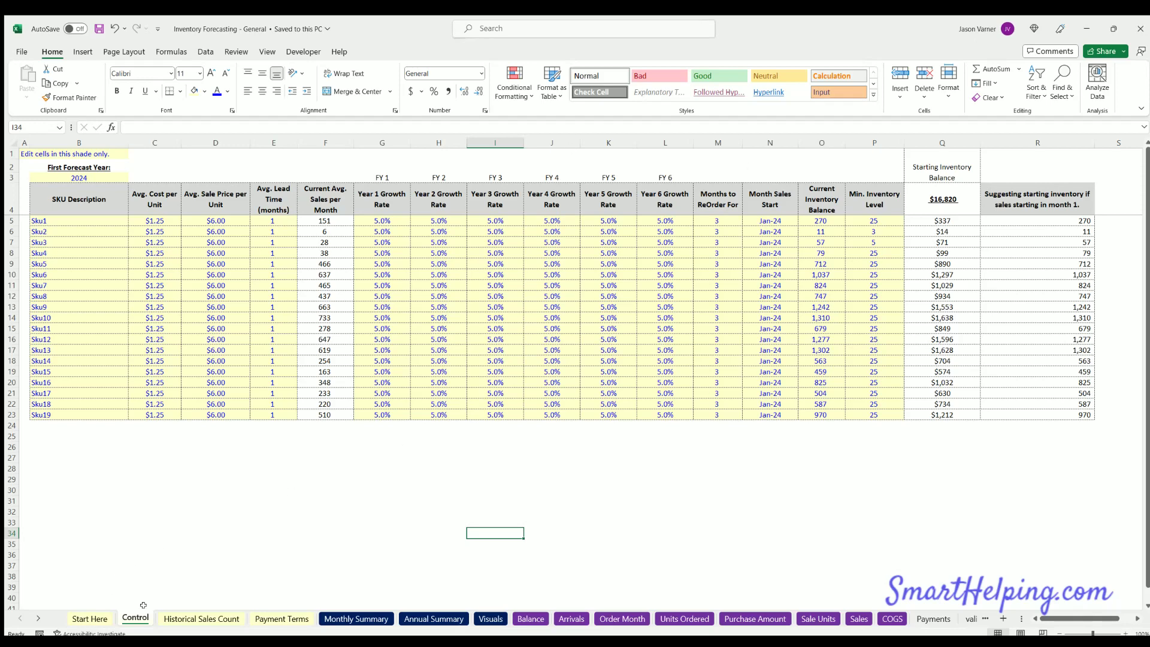
# - Examine the start date and average sales per month on the Historical Sales Count sheet, checking back against the Control sheet
pyautogui.click(178, 617)
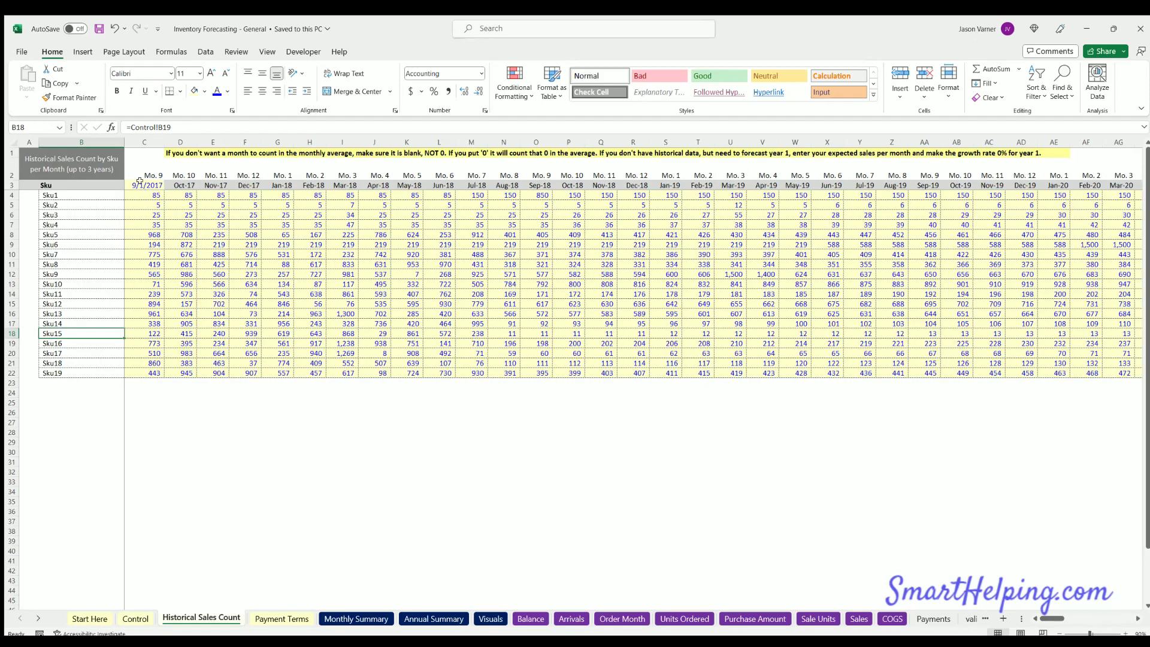
pyautogui.click(140, 183)
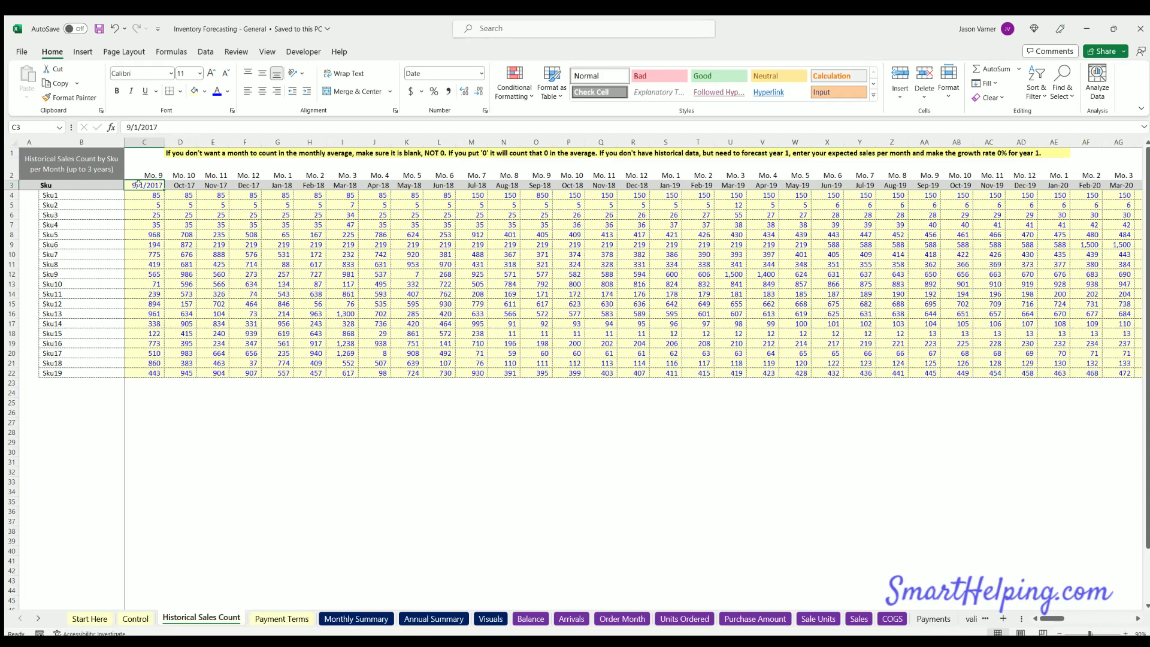
pyautogui.moveTo(1043, 619); pyautogui.dragTo(1074, 620)
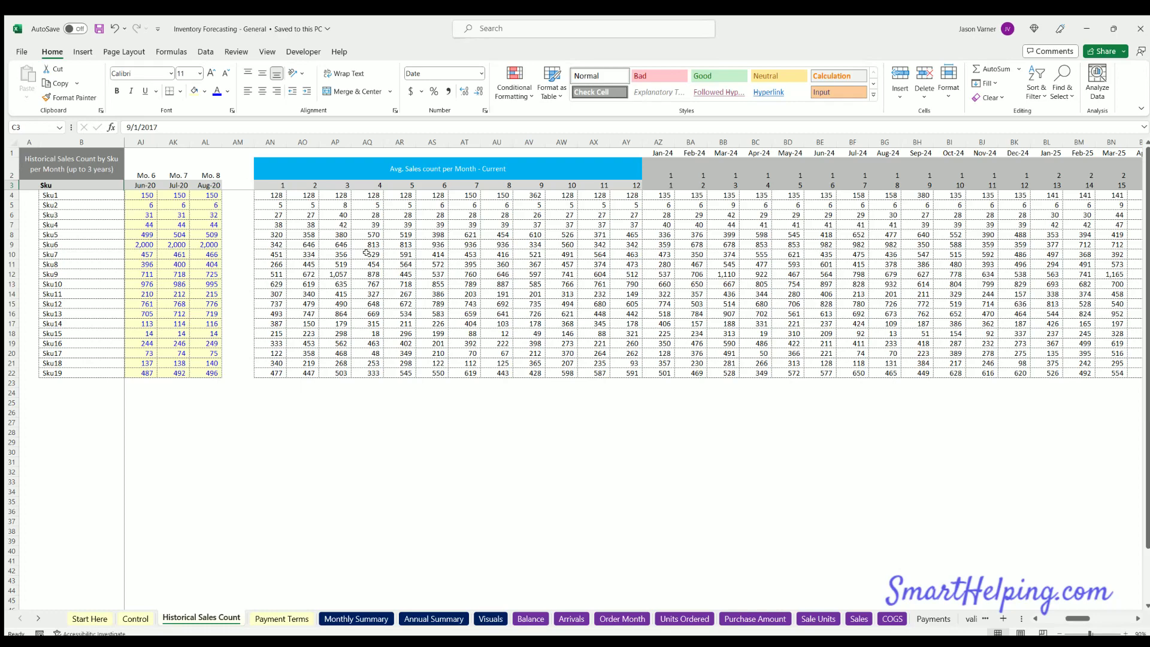
pyautogui.click(133, 618)
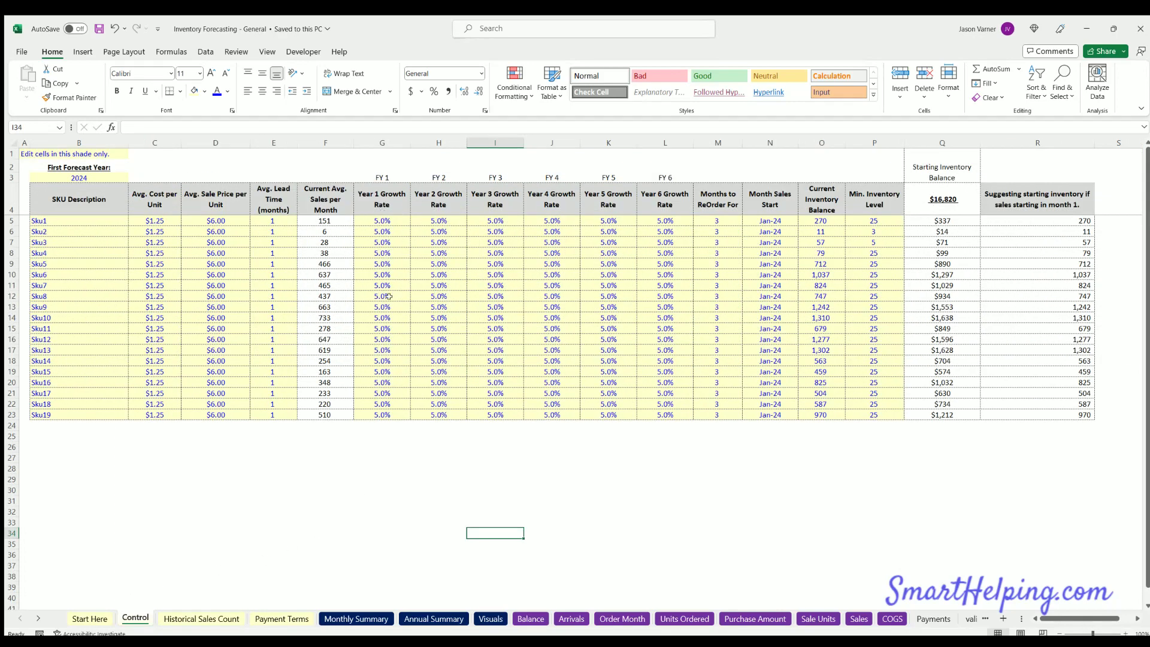
pyautogui.click(210, 620)
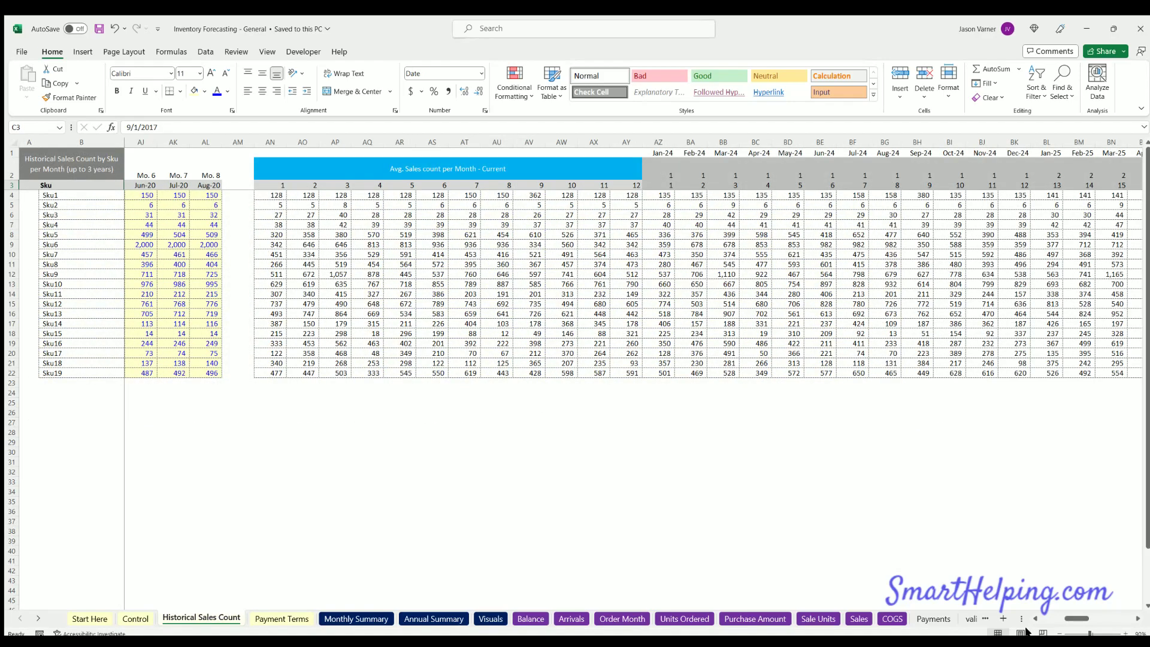
pyautogui.moveTo(1073, 618); pyautogui.dragTo(1045, 618)
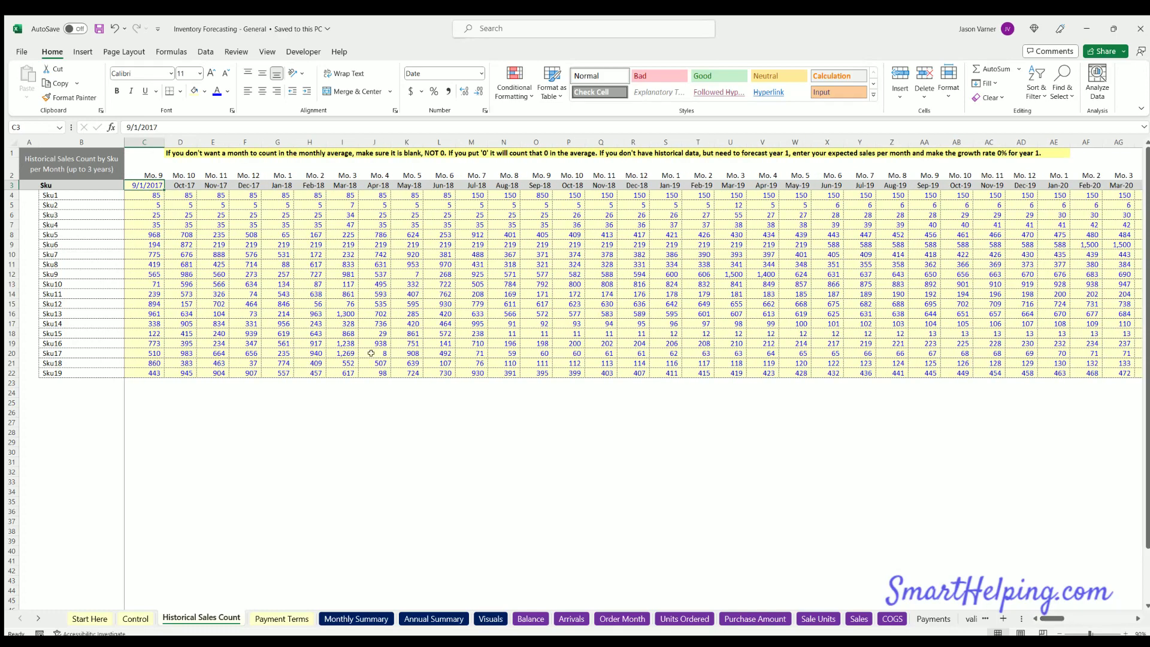
# - Clear the Dec-17 sales count for Sku1 on the Historical Sales Count sheet
pyautogui.click(254, 253)
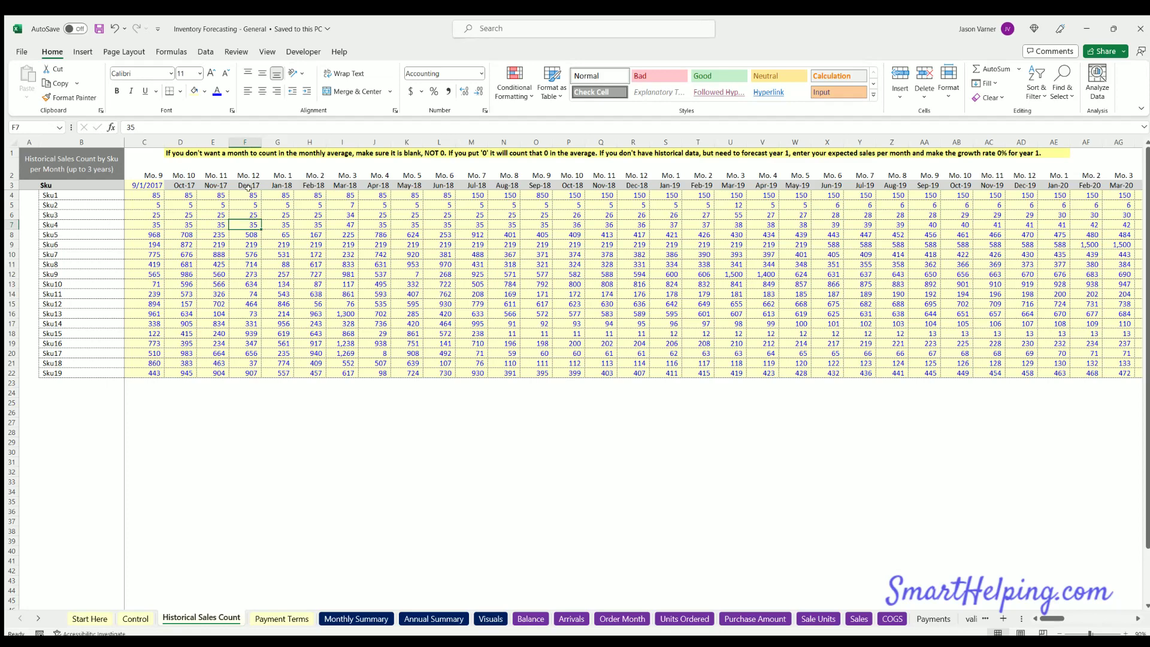
pyautogui.click(248, 192)
pyautogui.click(266, 430)
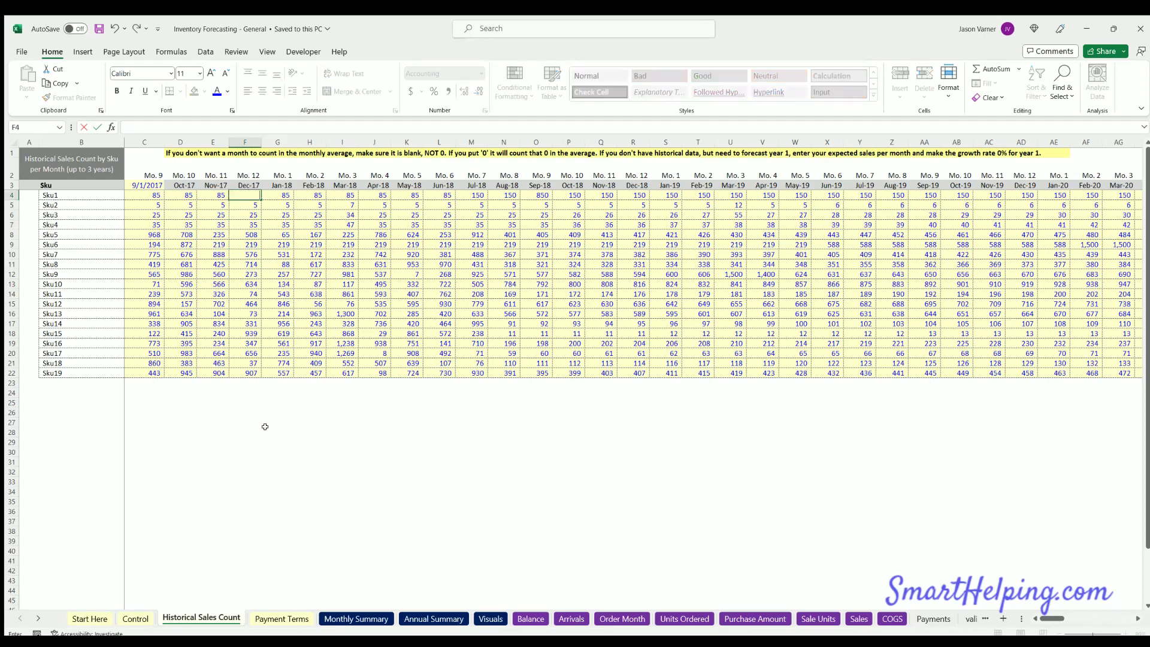
pyautogui.click(242, 198)
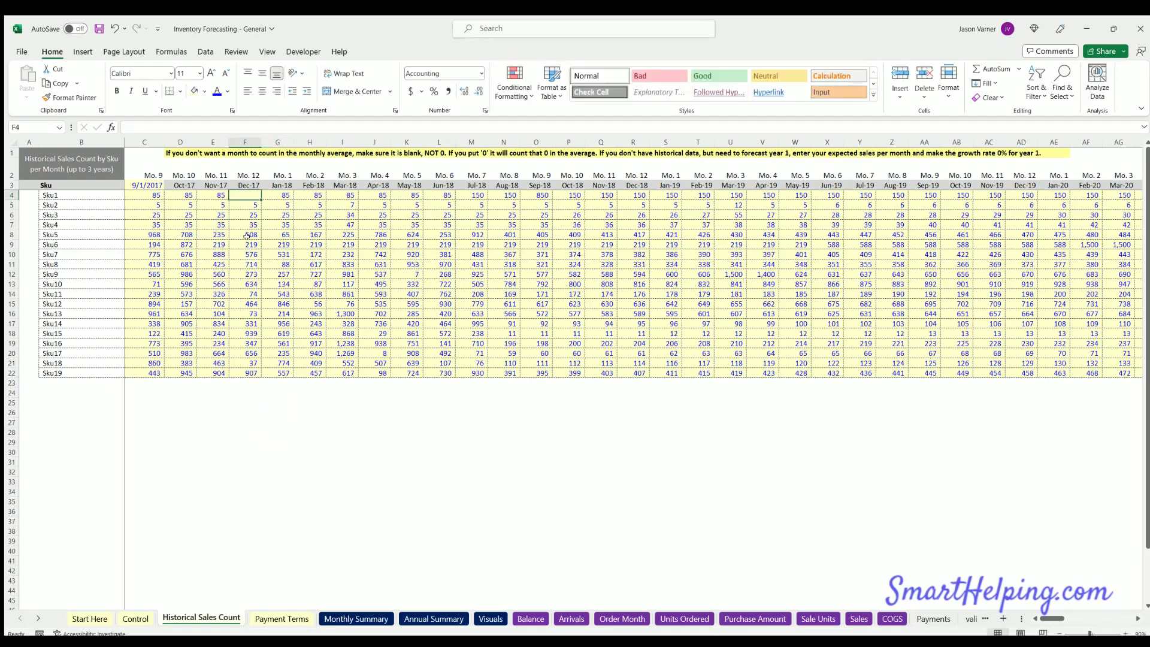
pyautogui.click(246, 397)
# - Set Sku1's Dec-17 historical sales count to 0
pyautogui.click(248, 191)
pyautogui.write('0')
pyautogui.hotkey('ctrl', 'Return')
pyautogui.click(252, 431)
# - Clear Sku1's Dec-17 sales count again, and undo the test edit
pyautogui.click(246, 194)
pyautogui.press('Delete')
pyautogui.click(113, 27)
pyautogui.moveTo(1050, 618)
pyautogui.mouseDown()
pyautogui.moveTo(1125, 610)
pyautogui.moveTo(1036, 614)
pyautogui.mouseUp()
# - Examine the payment months and the percentages paid since the order month on the Payment Terms sheet
pyautogui.click(281, 618)
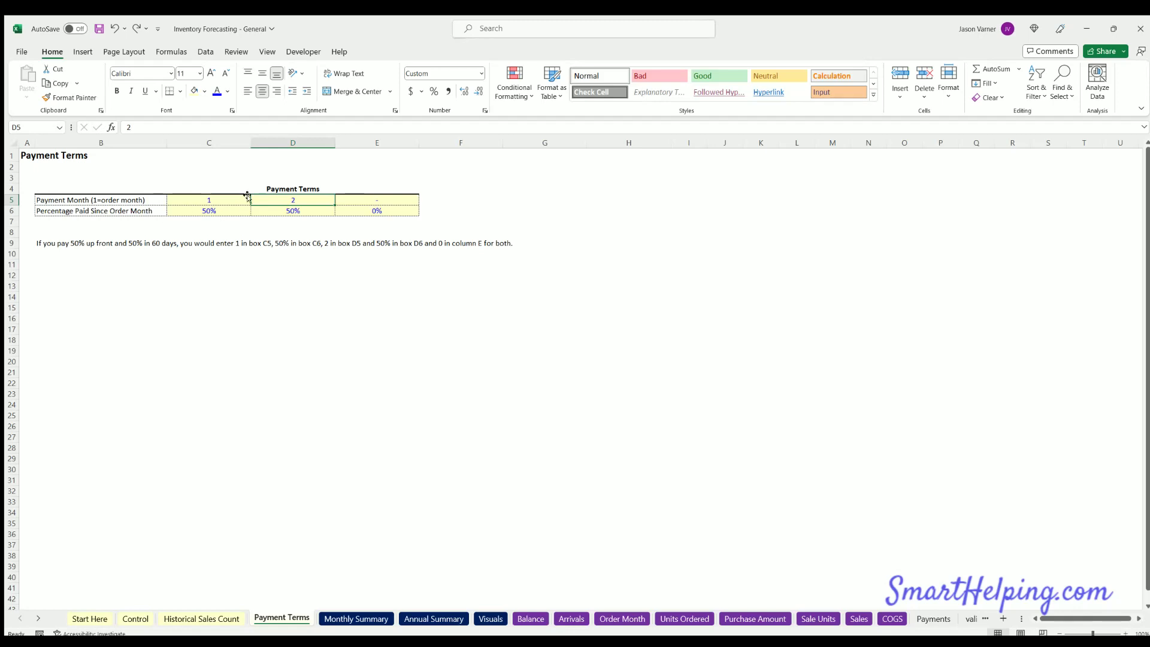
pyautogui.click(211, 199)
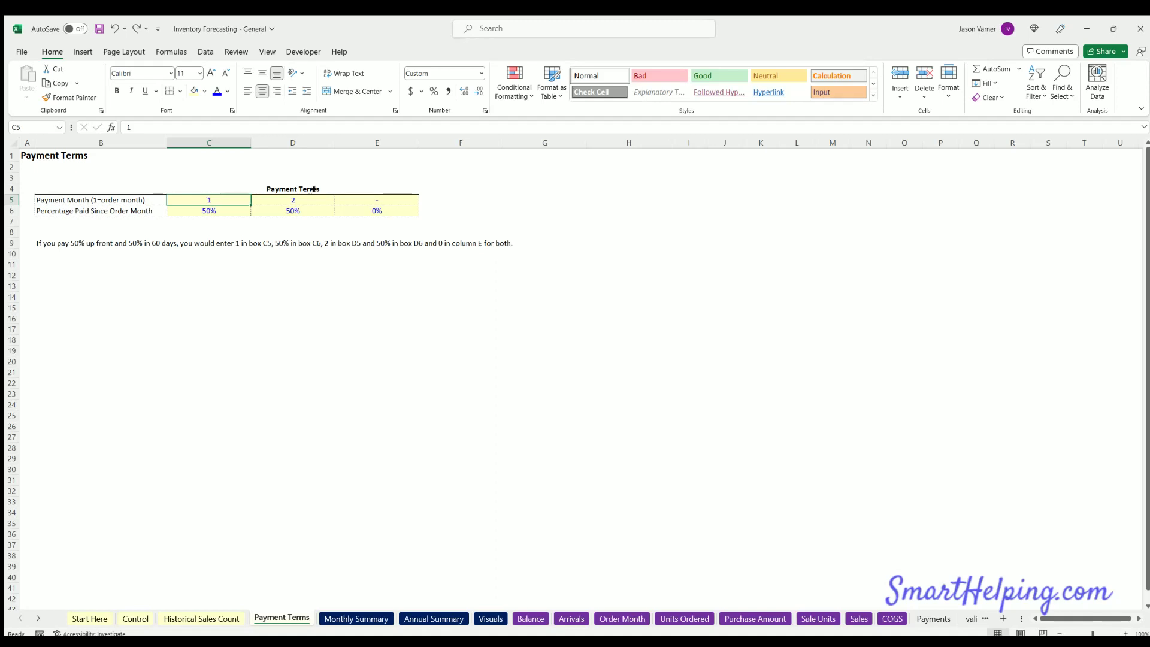
pyautogui.moveTo(210, 200); pyautogui.dragTo(354, 200)
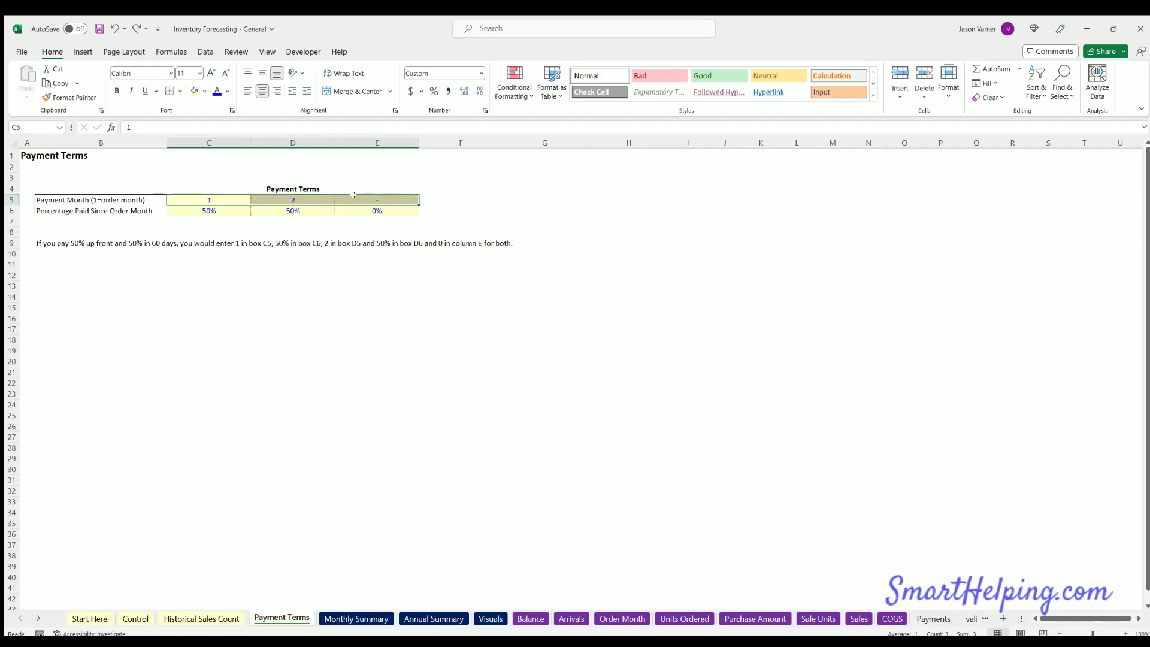
pyautogui.click(222, 197)
pyautogui.click(276, 195)
pyautogui.click(339, 195)
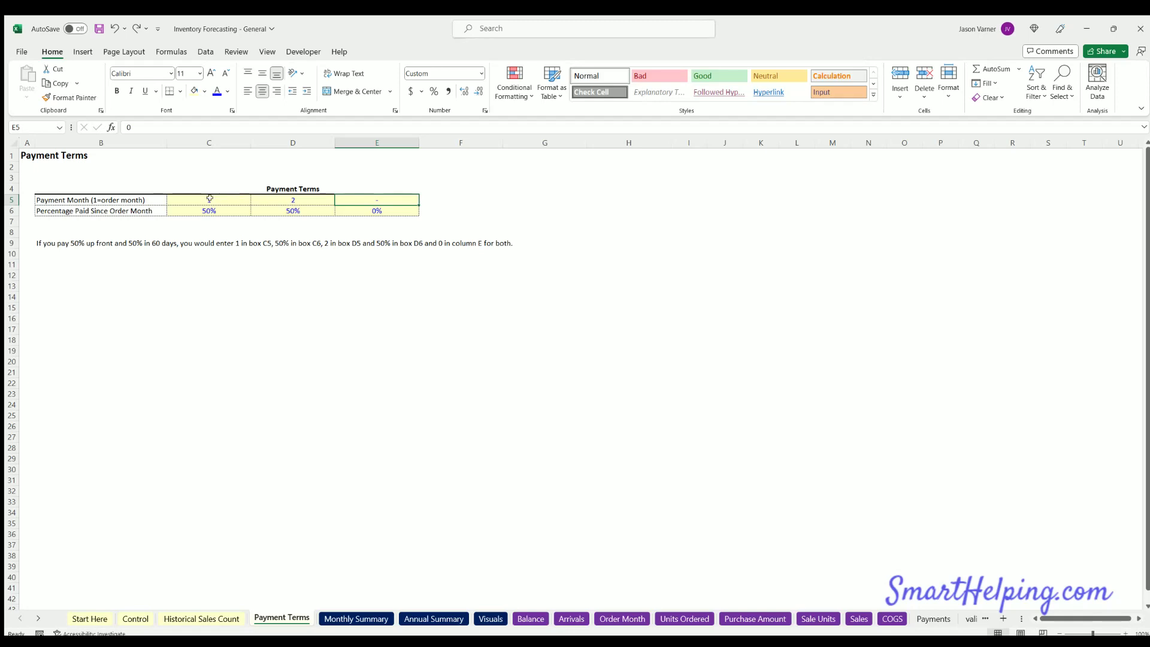
pyautogui.click(244, 197)
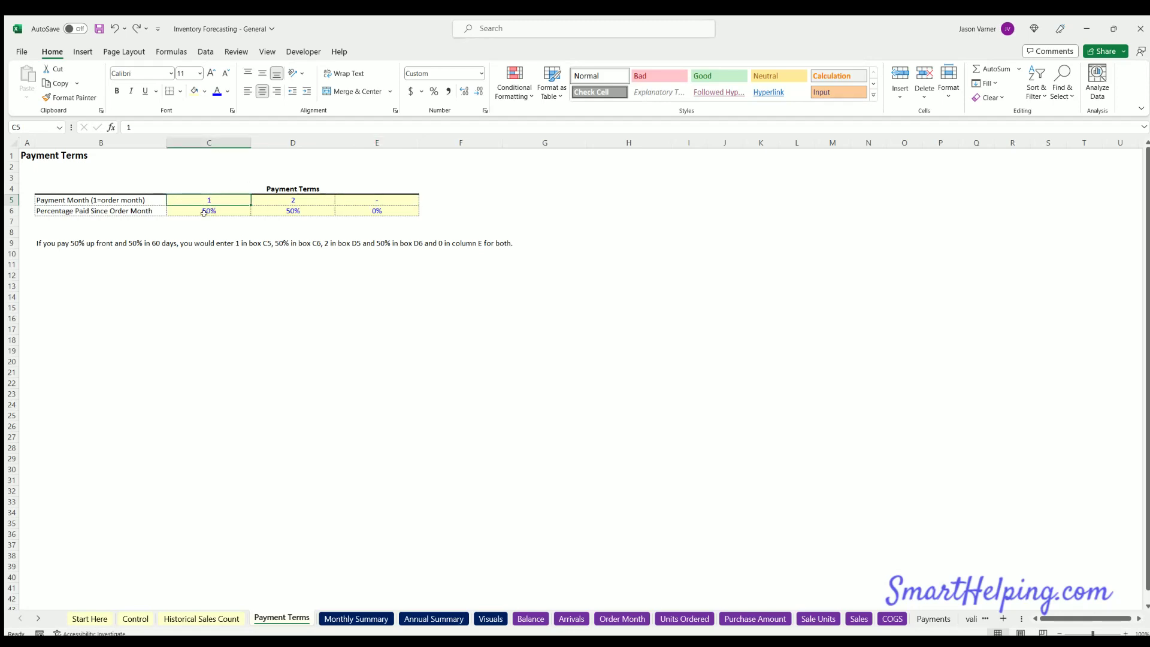
pyautogui.click(299, 195)
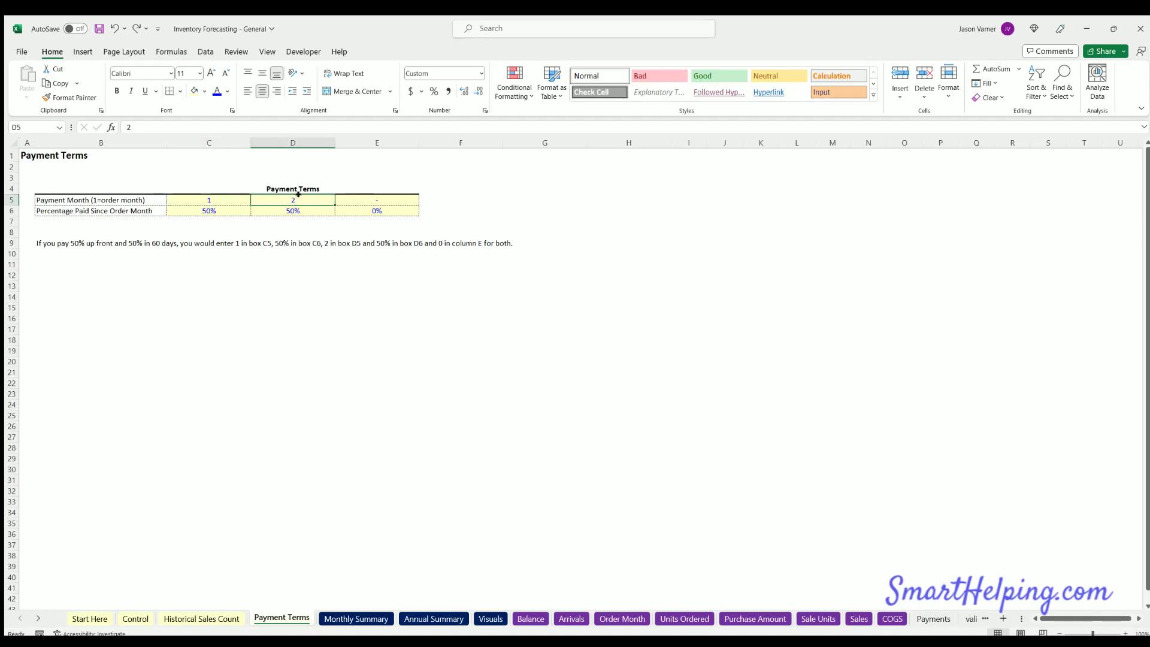
pyautogui.moveTo(197, 198); pyautogui.dragTo(355, 196)
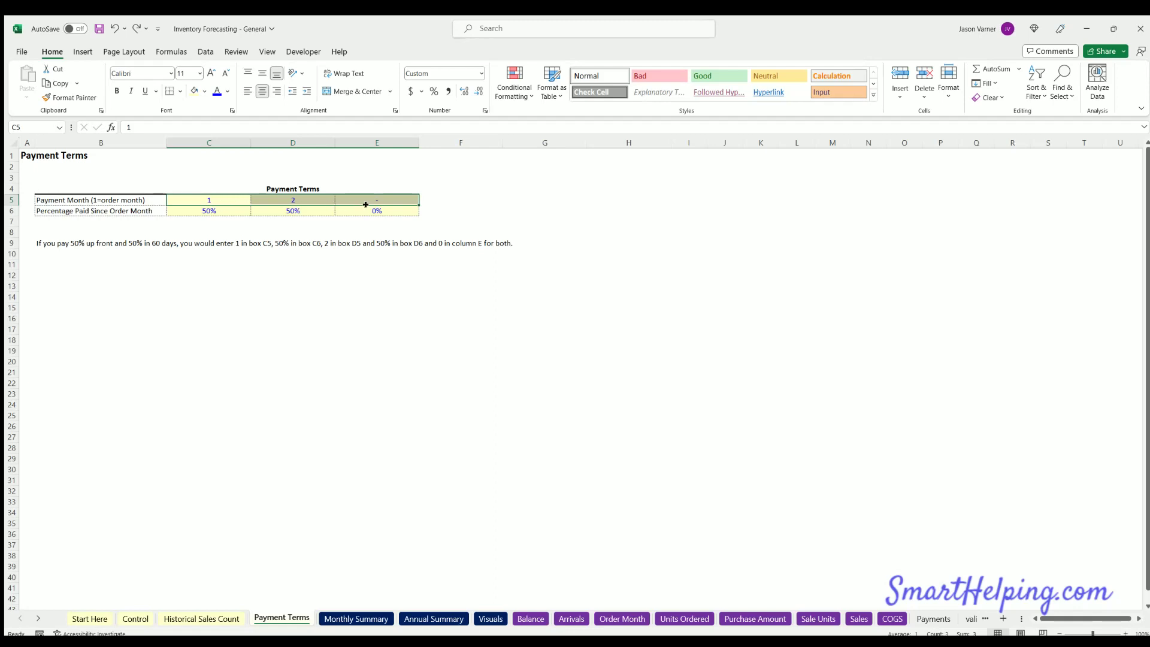
pyautogui.moveTo(366, 209); pyautogui.dragTo(229, 213)
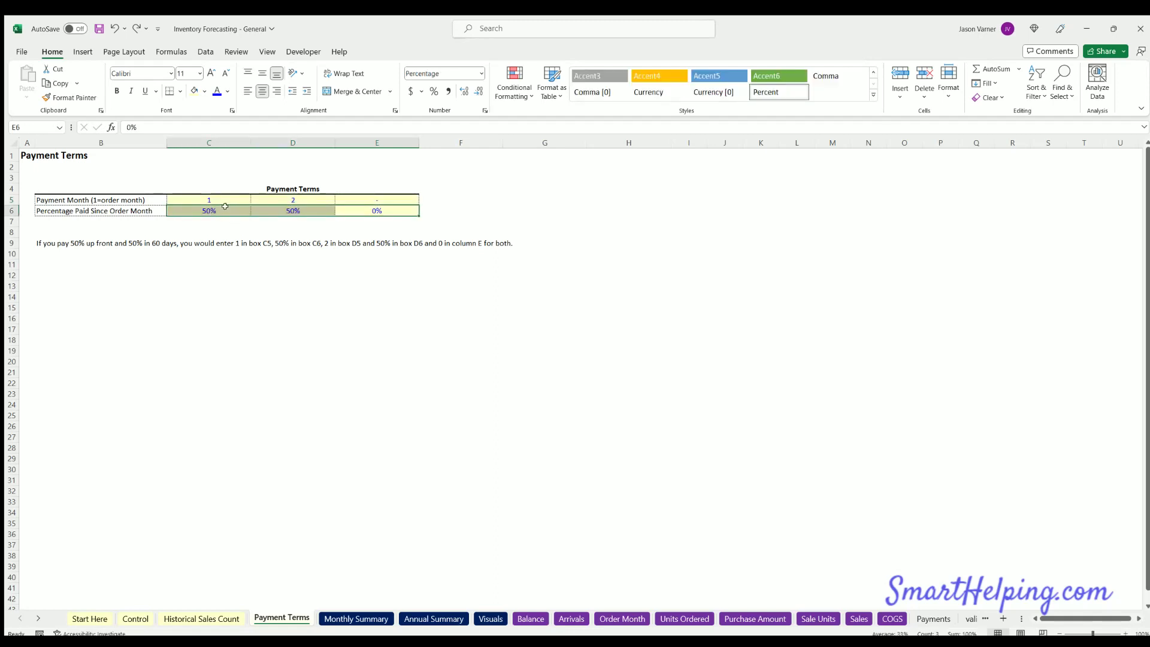
pyautogui.click(323, 501)
# - Review the forecast results on the Monthly Summary and Annual Summary sheets
pyautogui.click(353, 618)
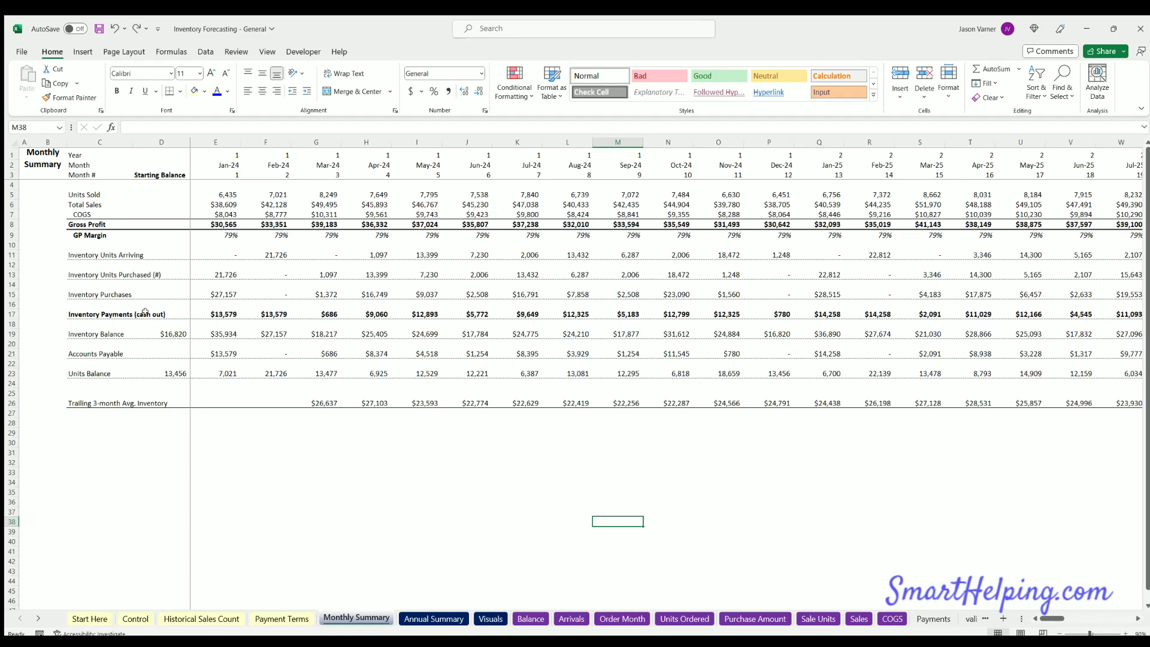
pyautogui.click(425, 618)
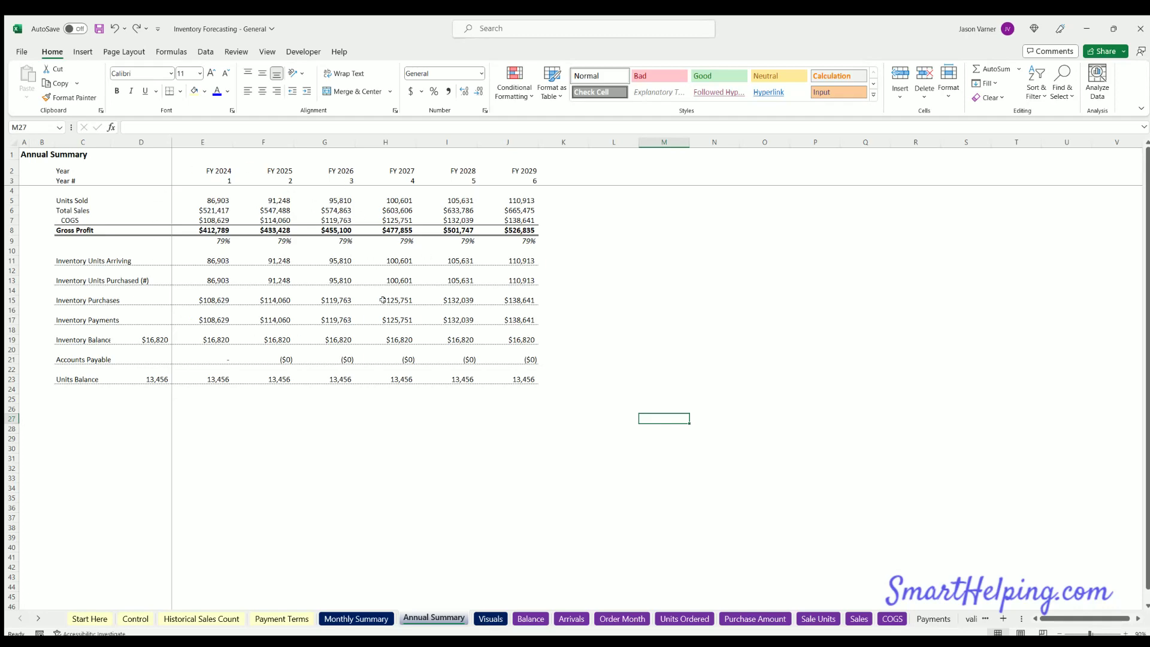
# - Review all charts on the Visuals sheet, from Total Inventory Balance down to 3-Month Trailing Average Inventory Value
pyautogui.click(490, 618)
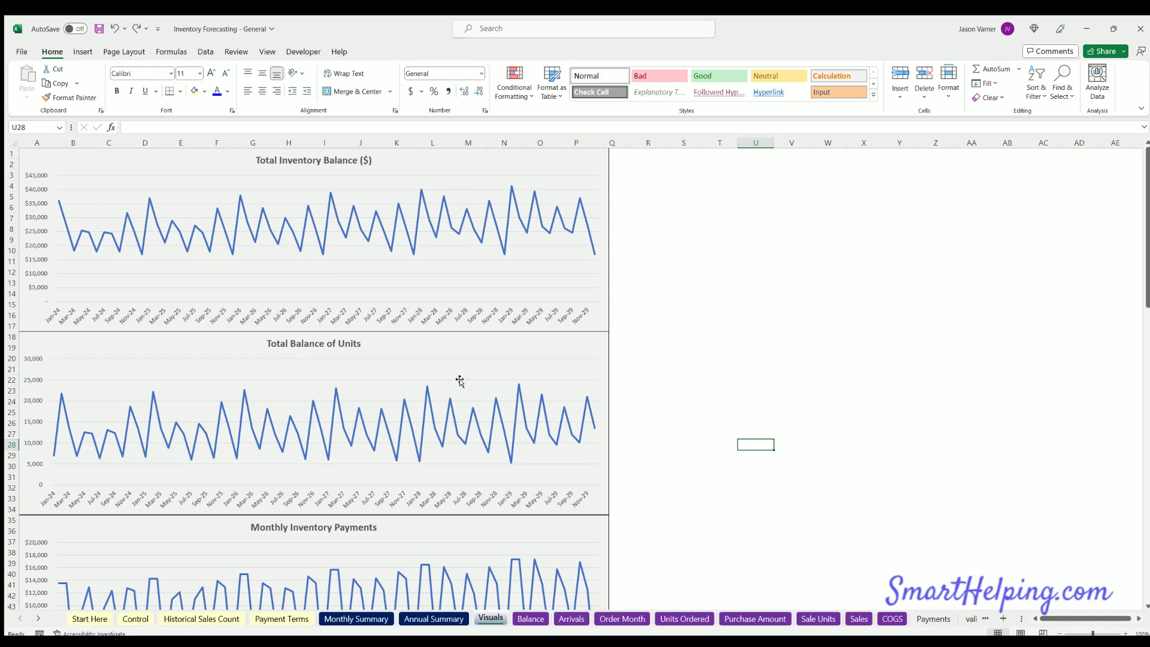
pyautogui.scroll(-7, 460, 381)
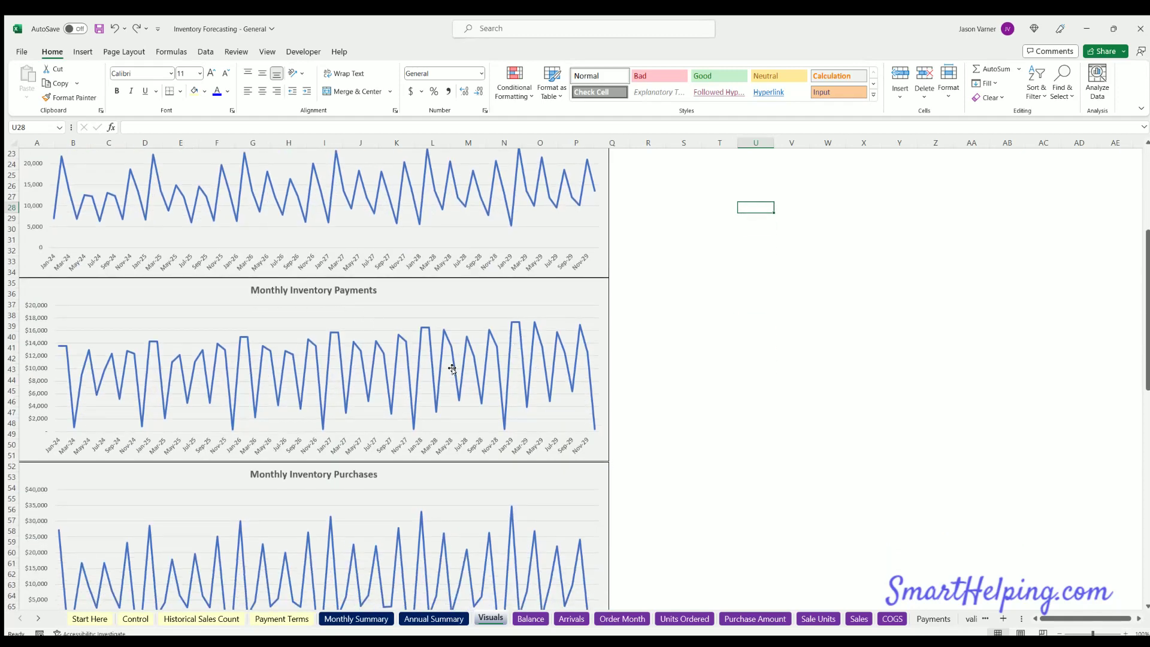
pyautogui.scroll(-7, 452, 369)
pyautogui.scroll(-3, 413, 329)
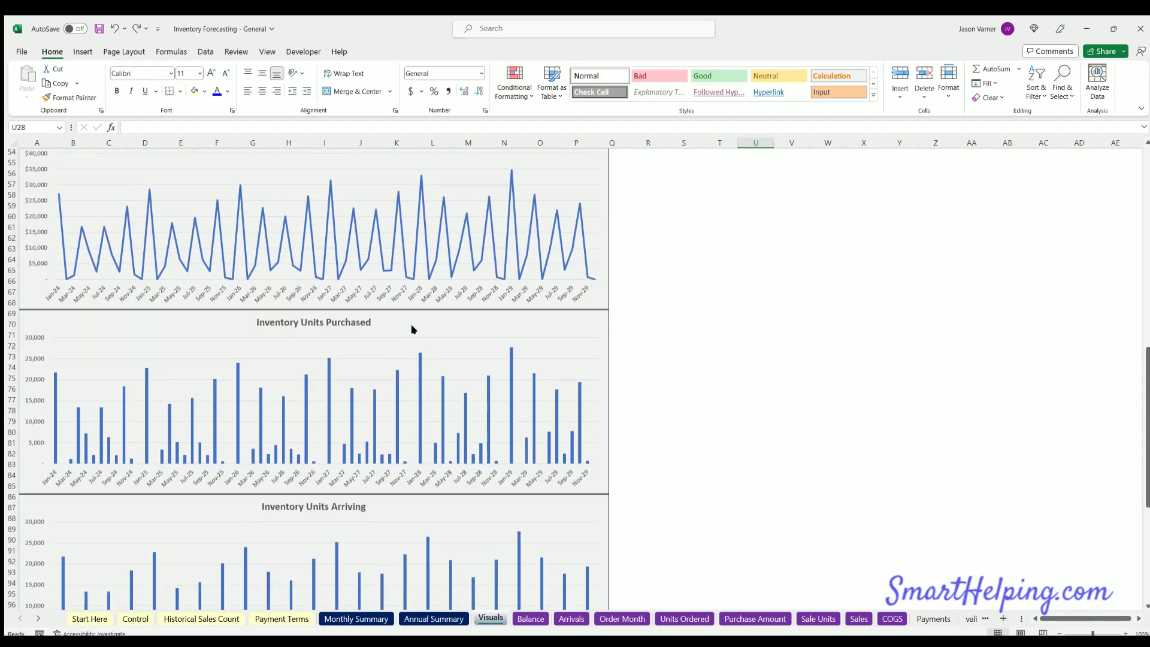
pyautogui.scroll(-4, 412, 329)
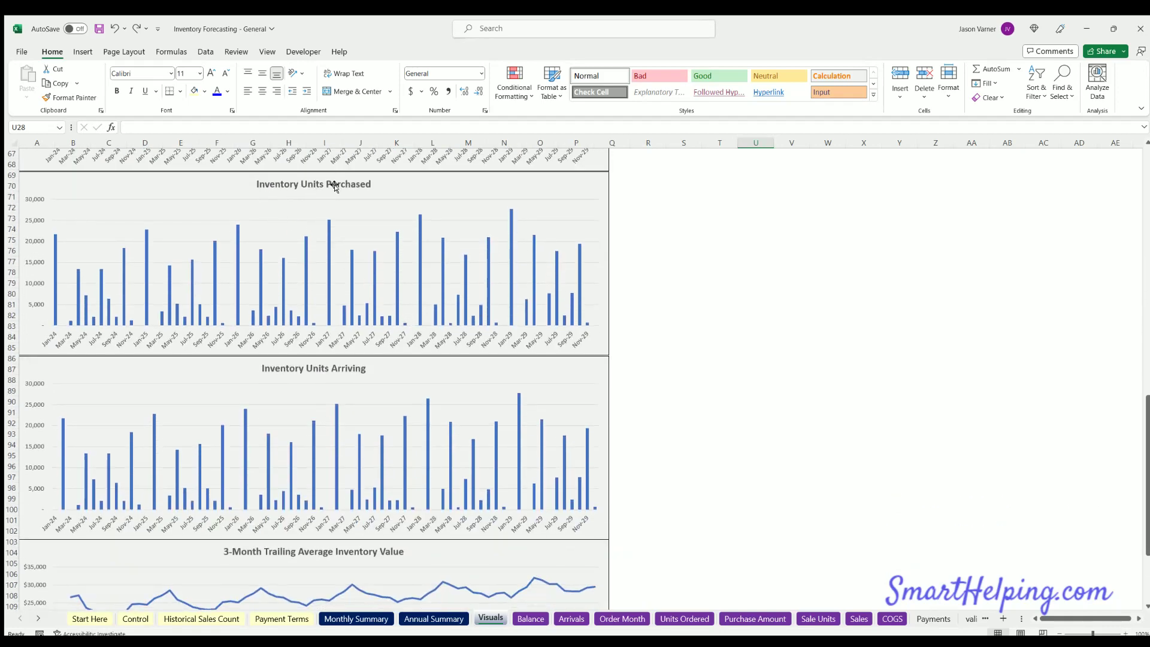
pyautogui.scroll(-4, 322, 332)
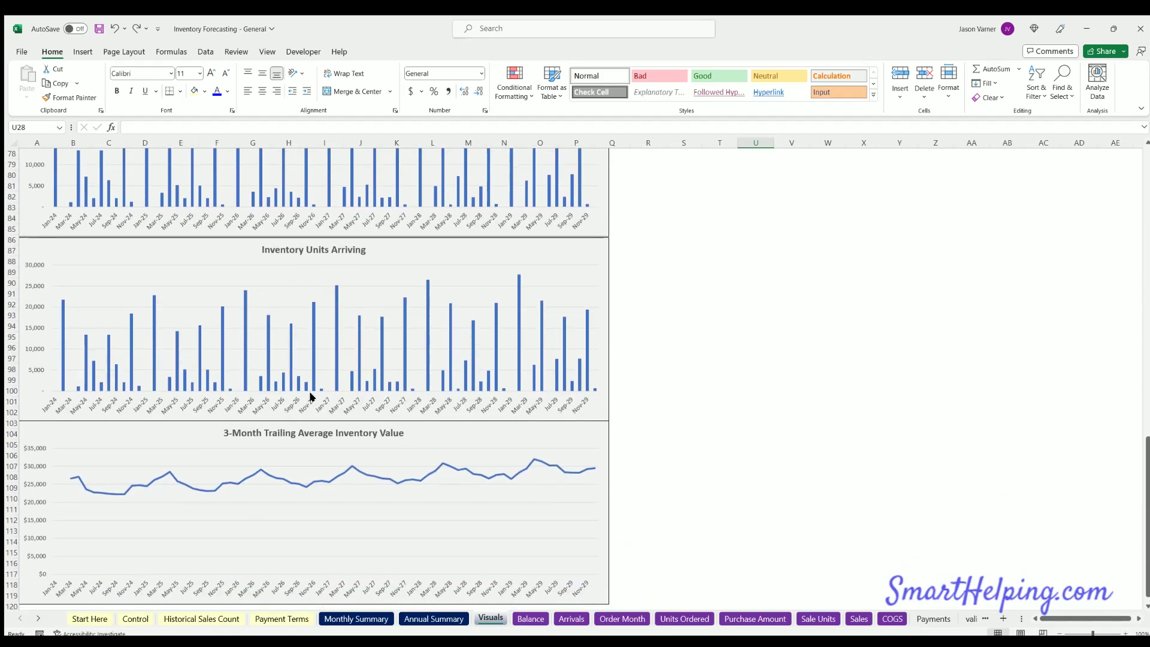
pyautogui.scroll(-4, 311, 397)
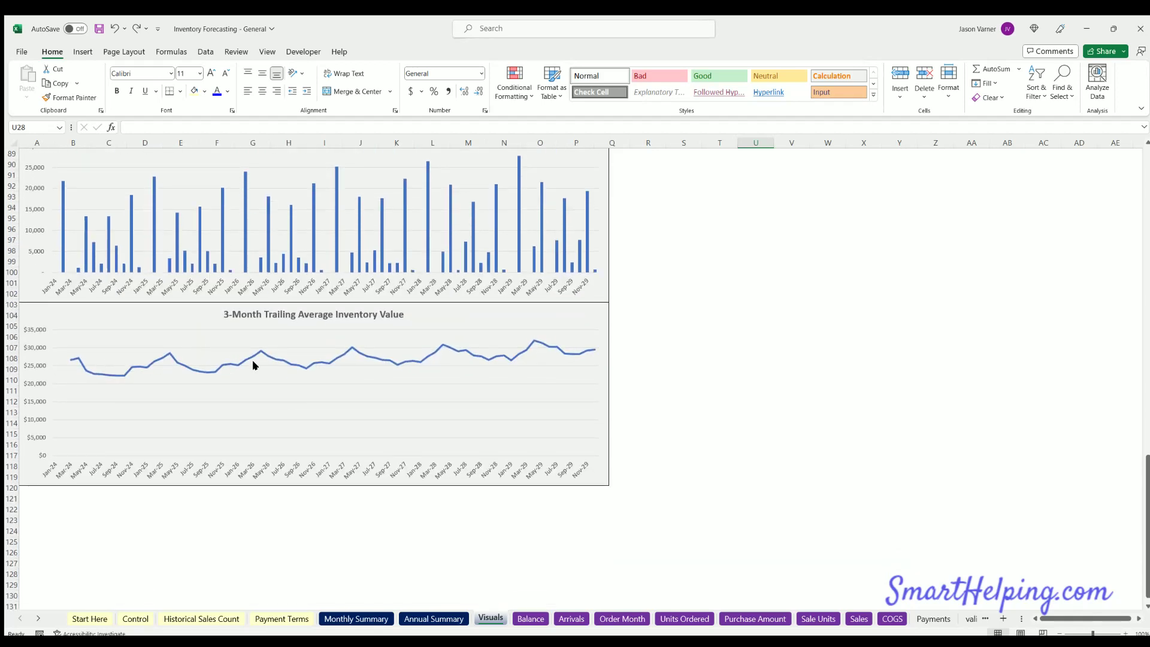
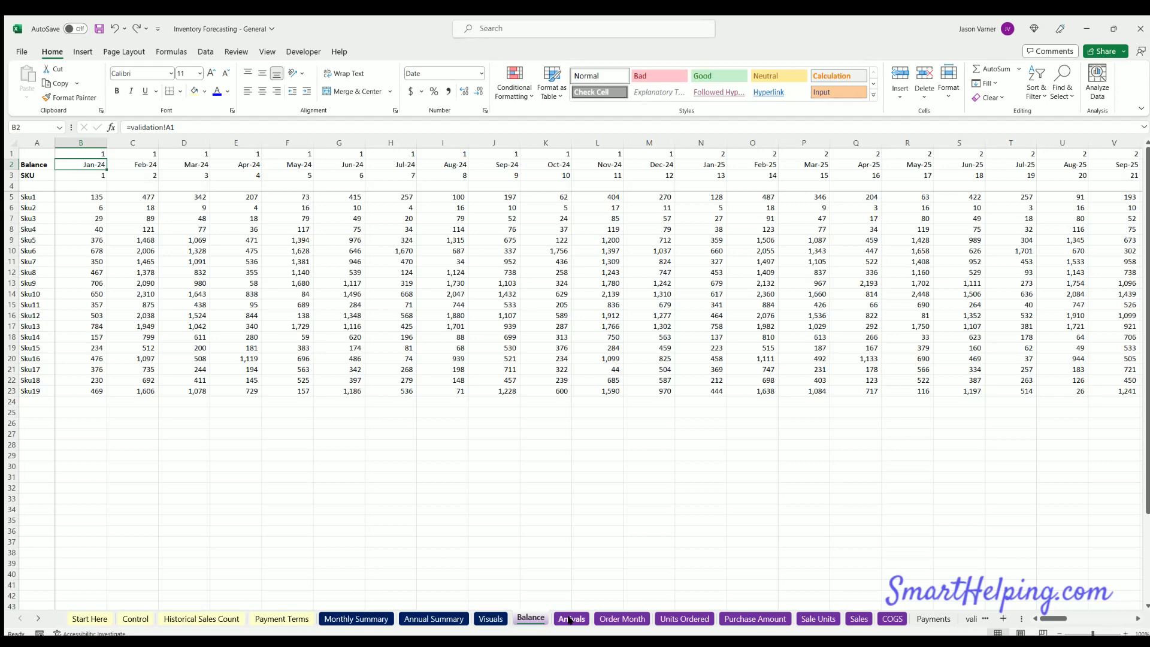
# - Compare the per-SKU monthly schedules on the Balance, Arrivals, Order Month and Units Ordered sheets
pyautogui.click(569, 619)
pyautogui.click(599, 619)
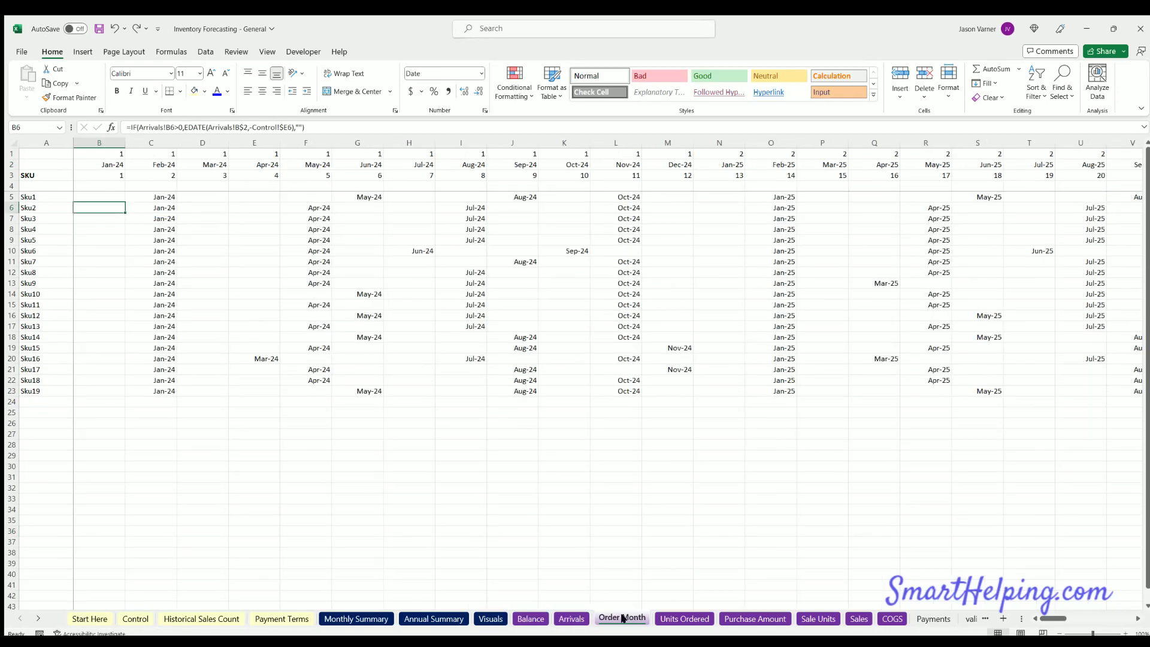
pyautogui.click(668, 619)
pyautogui.click(530, 619)
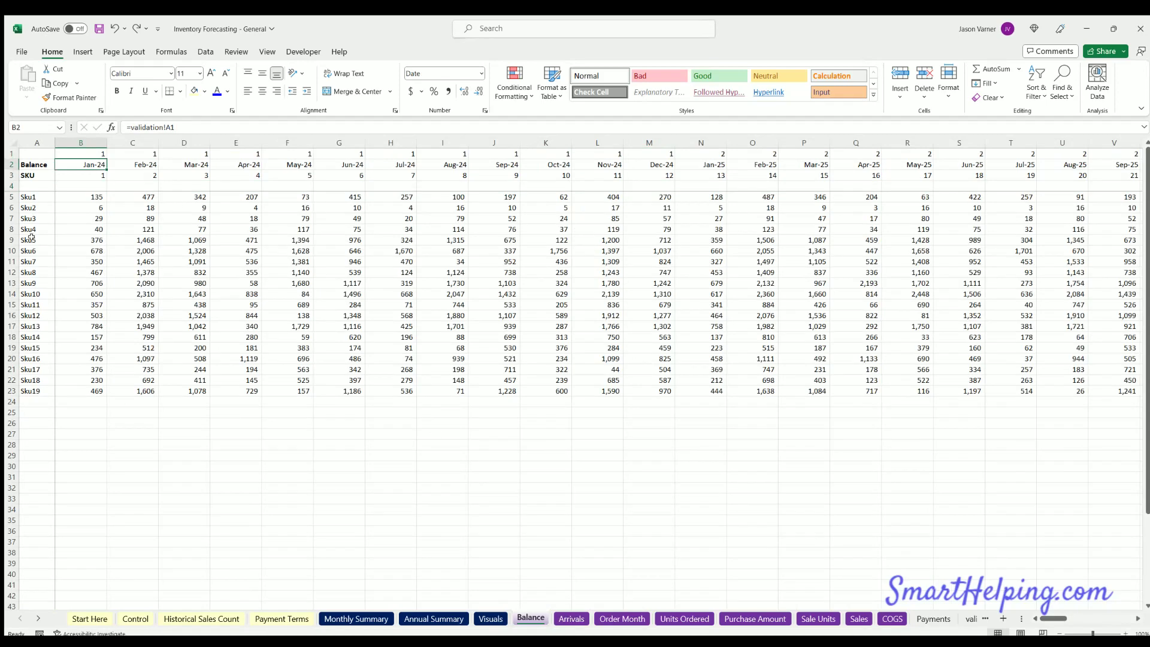
pyautogui.click(569, 618)
pyautogui.click(620, 619)
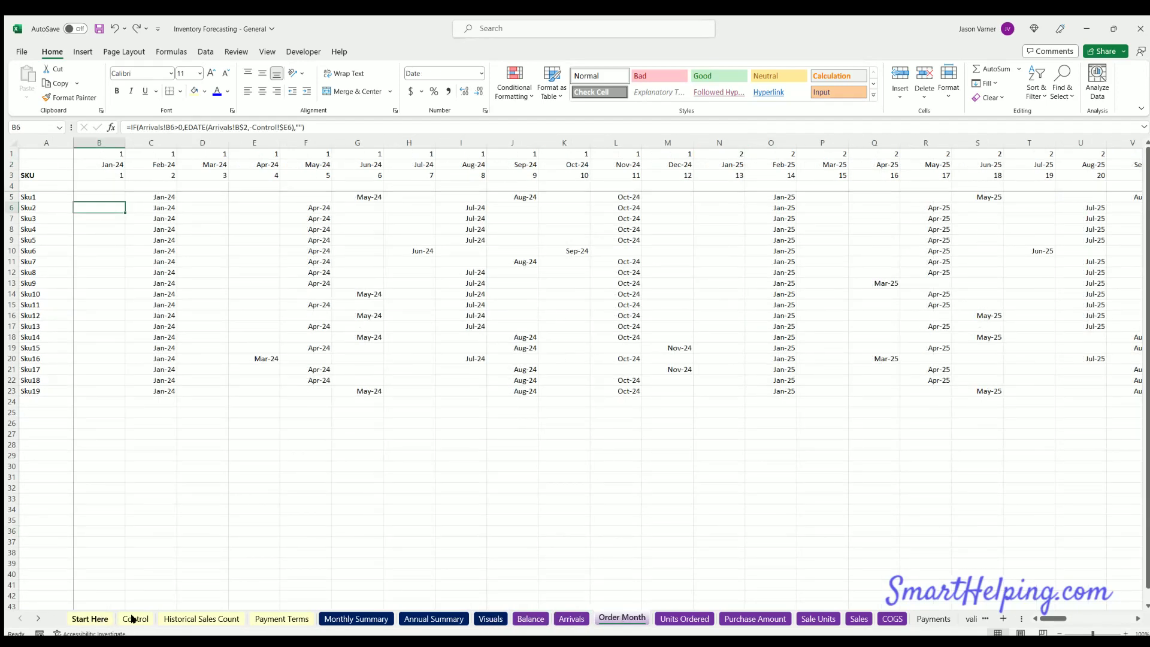
# - Examine the Sku19 row on the Units Ordered sheet through the last forecast month, Dec-29
pyautogui.click(684, 618)
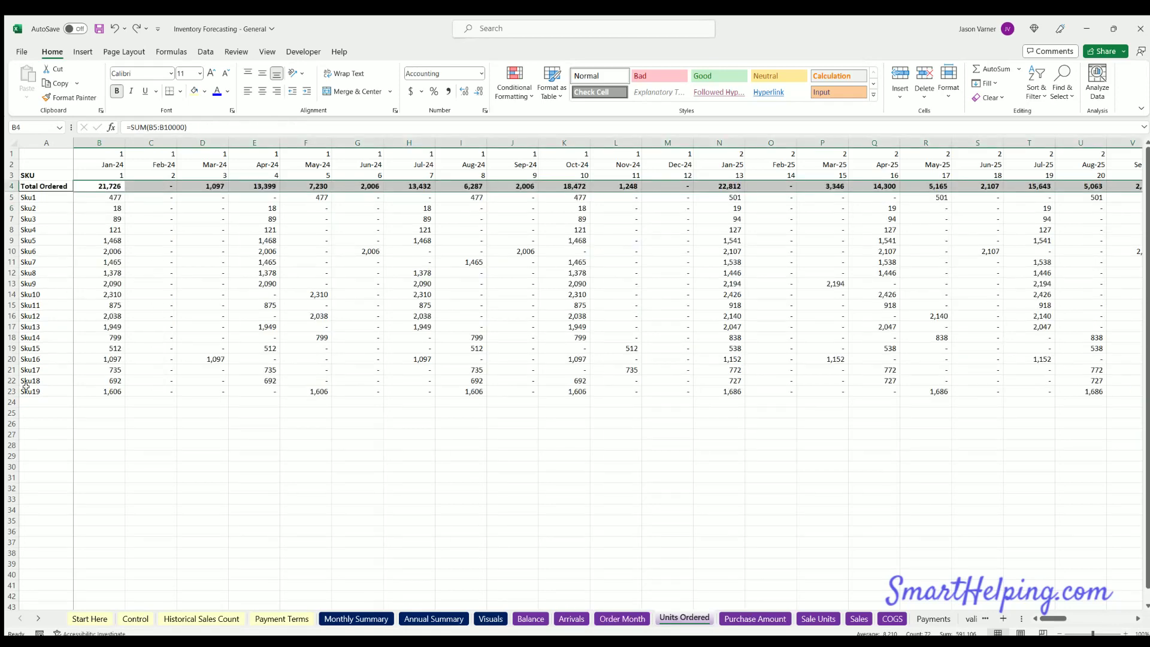
pyautogui.moveTo(102, 391); pyautogui.dragTo(1101, 391)
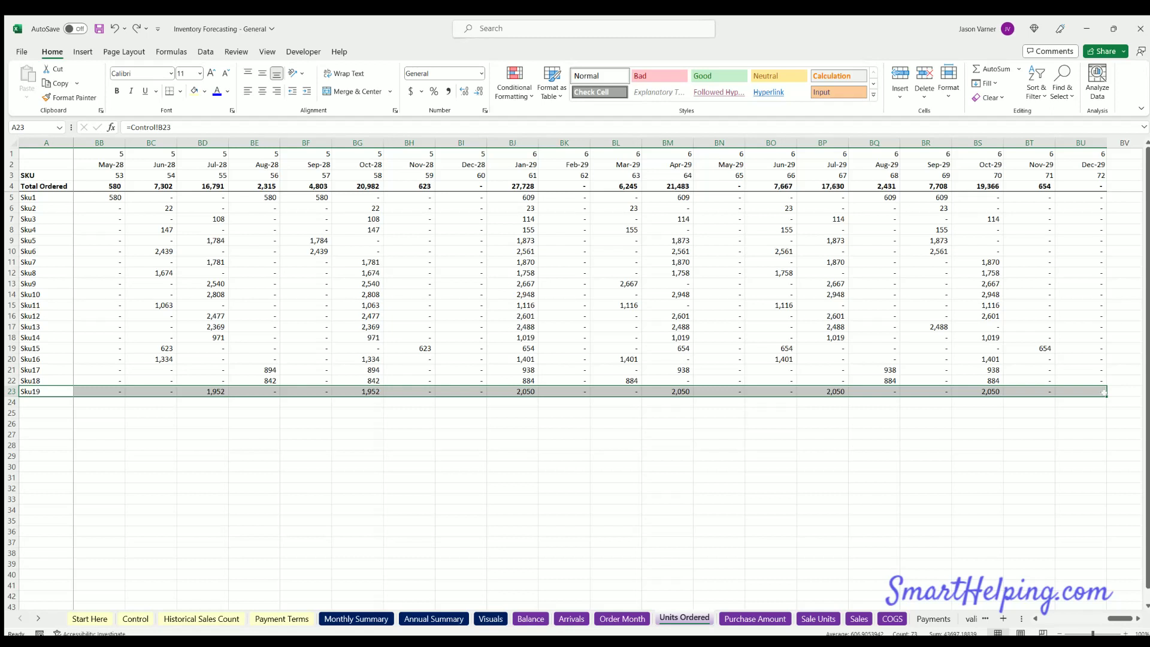
pyautogui.moveTo(1106, 393); pyautogui.dragTo(1021, 396)
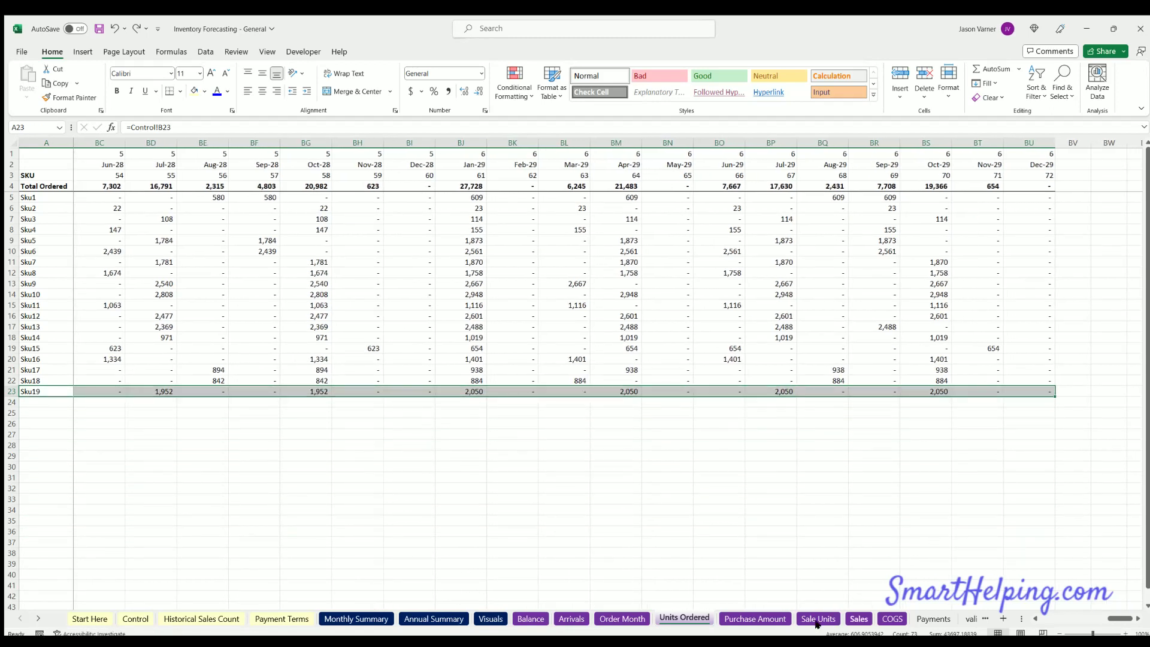
# - Review the monthly totals on the Purchase Amount sheet and the per-SKU schedules on the Sale Units, Sales and COGS sheets
pyautogui.click(762, 619)
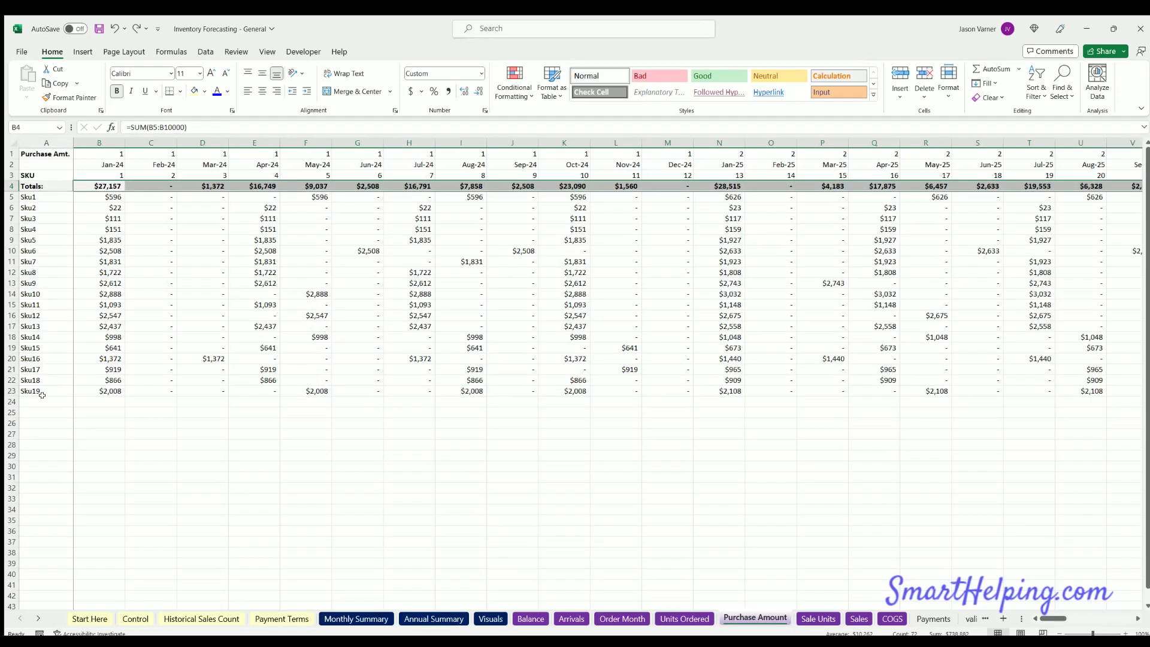
pyautogui.click(205, 182)
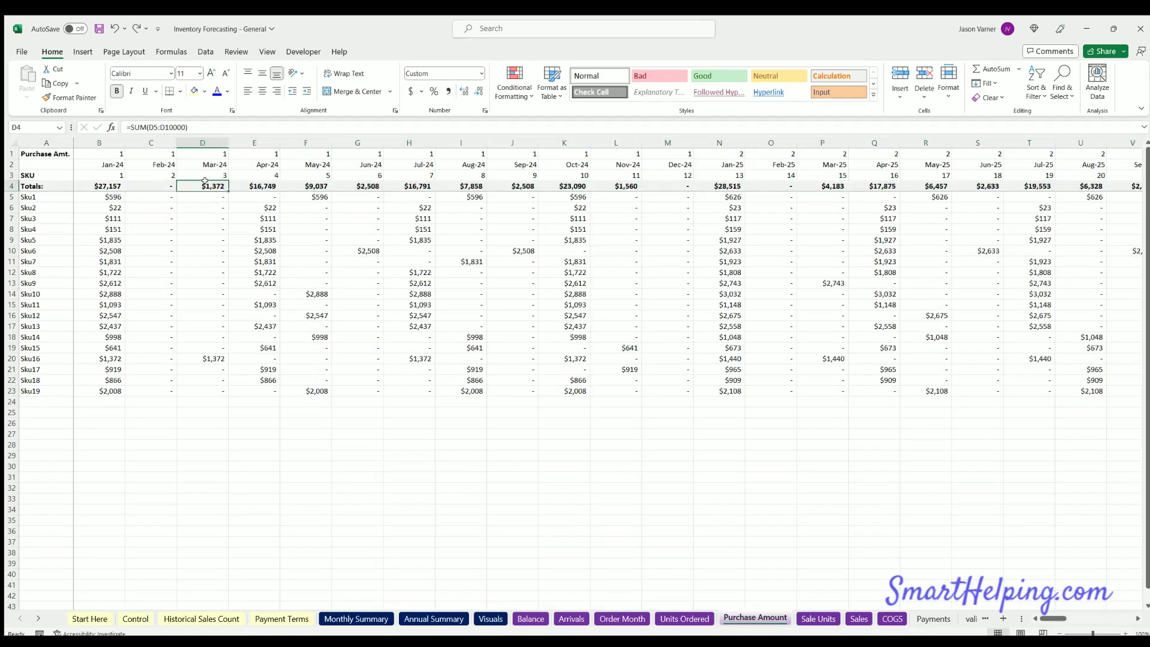
pyautogui.click(117, 183)
pyautogui.click(147, 184)
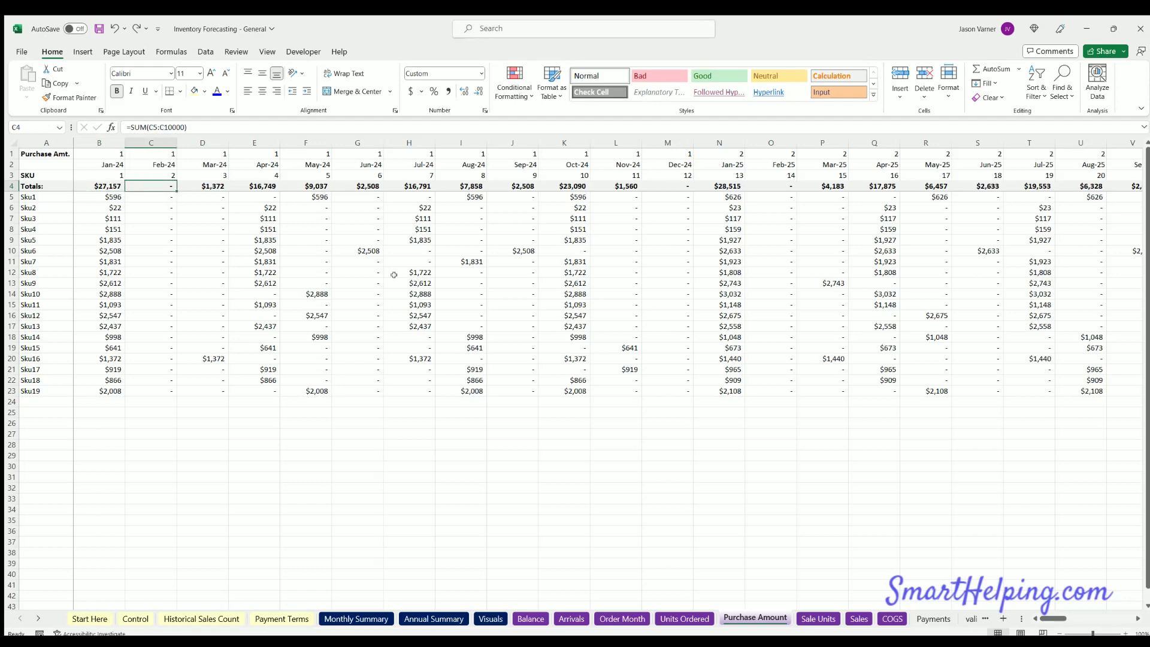
pyautogui.click(824, 620)
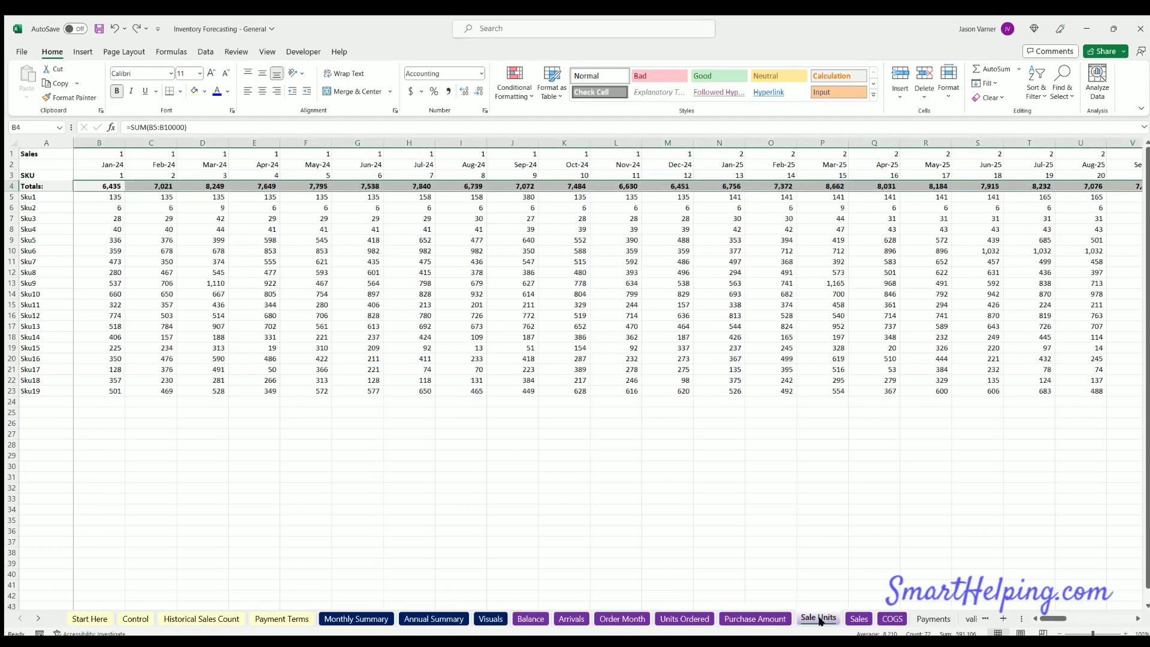
pyautogui.click(859, 619)
pyautogui.click(886, 620)
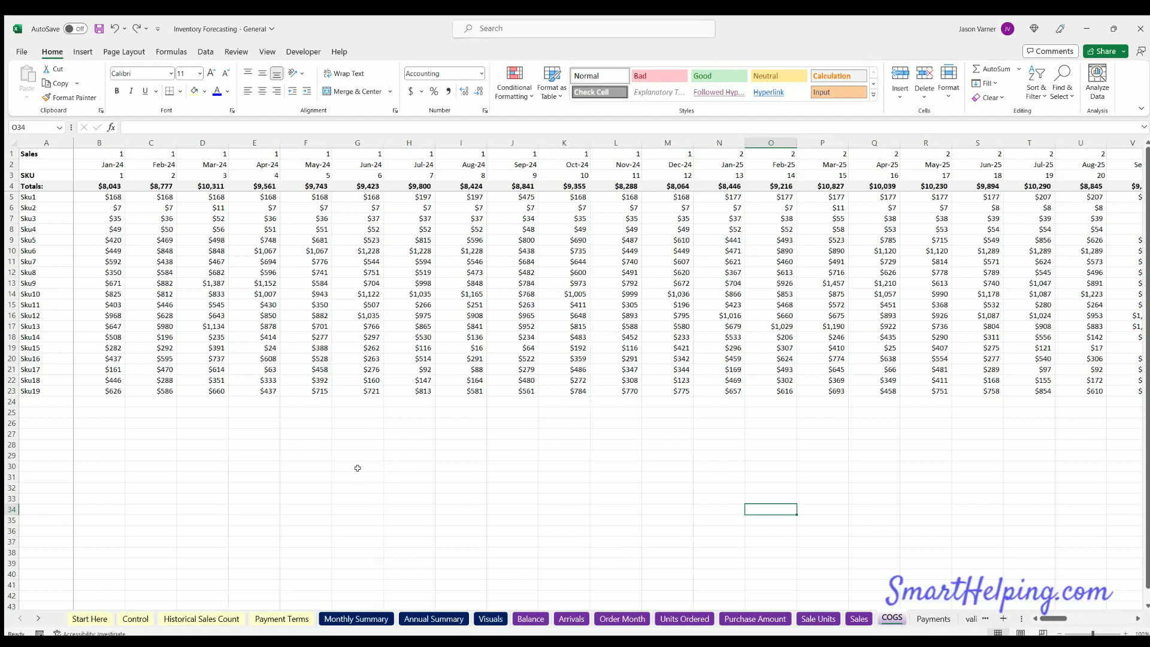
# - Revisit the input sheets, checking the Sku19 row on Control against Historical Sales Count and Payment Terms
pyautogui.click(136, 618)
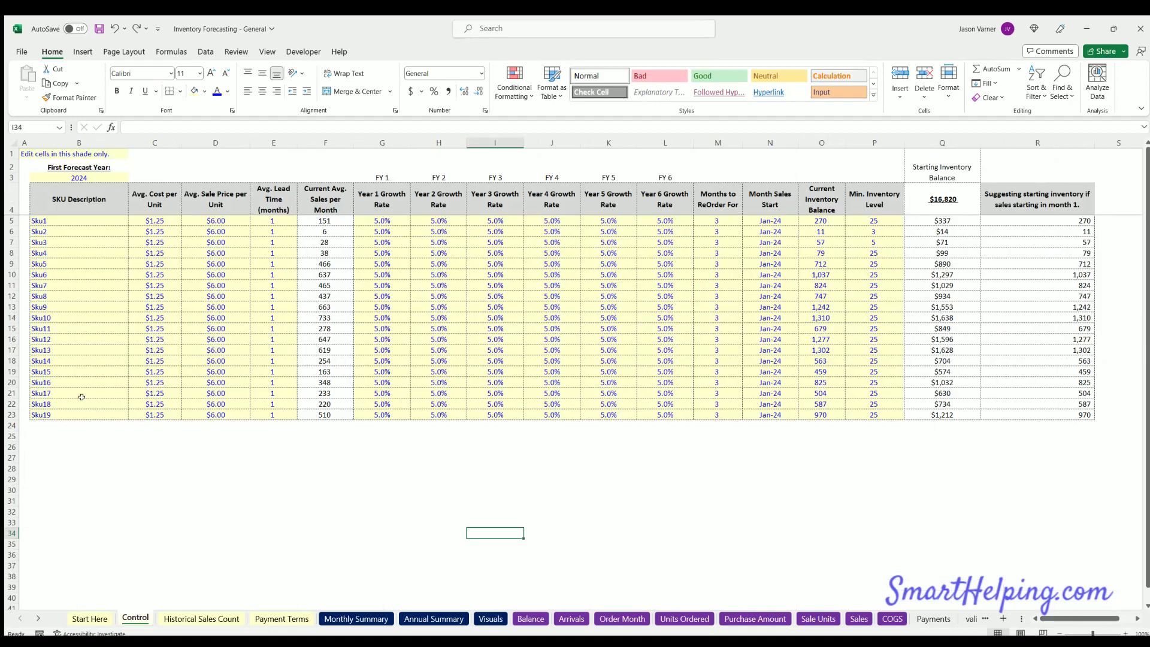
pyautogui.moveTo(47, 413); pyautogui.dragTo(482, 416)
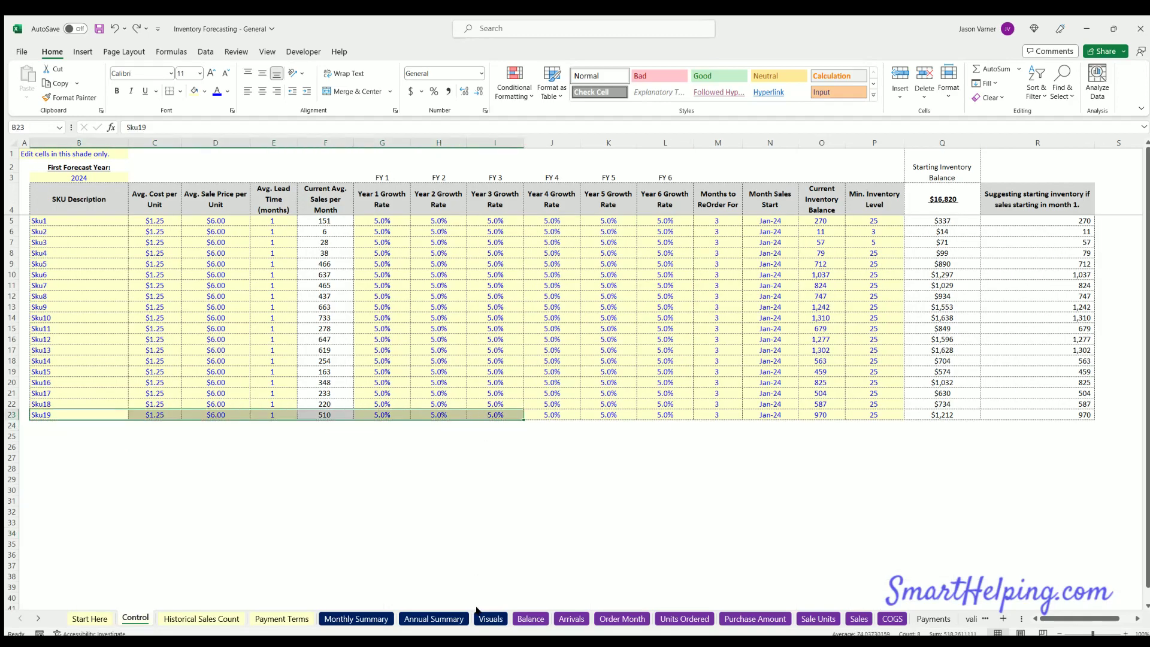
pyautogui.click(202, 618)
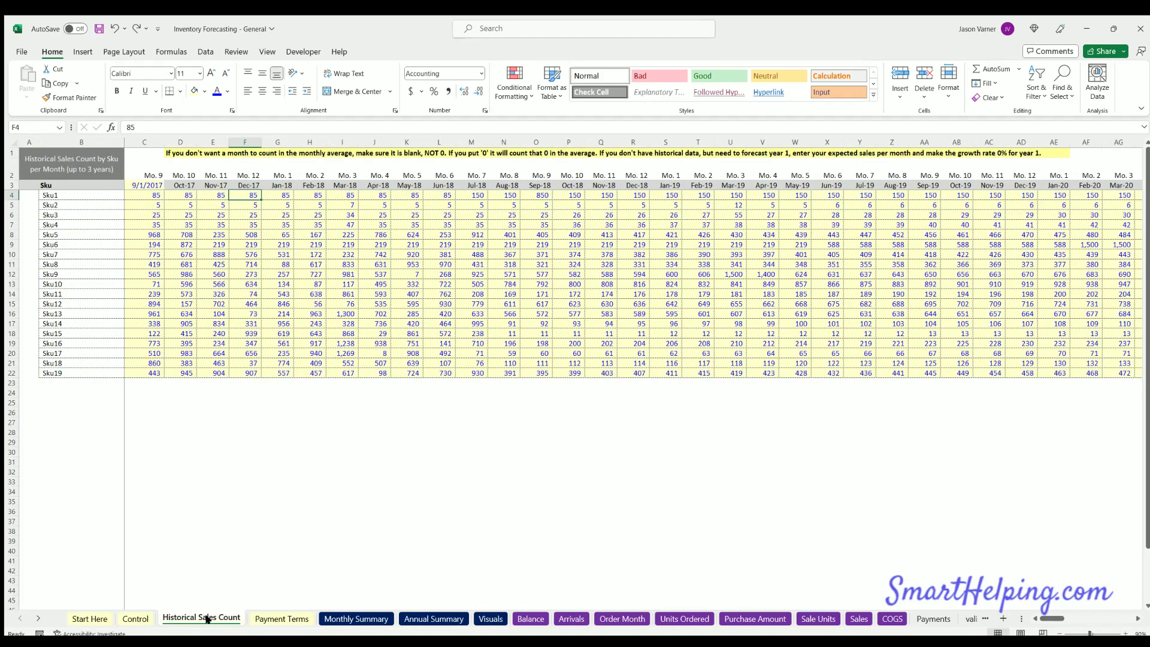
pyautogui.click(136, 618)
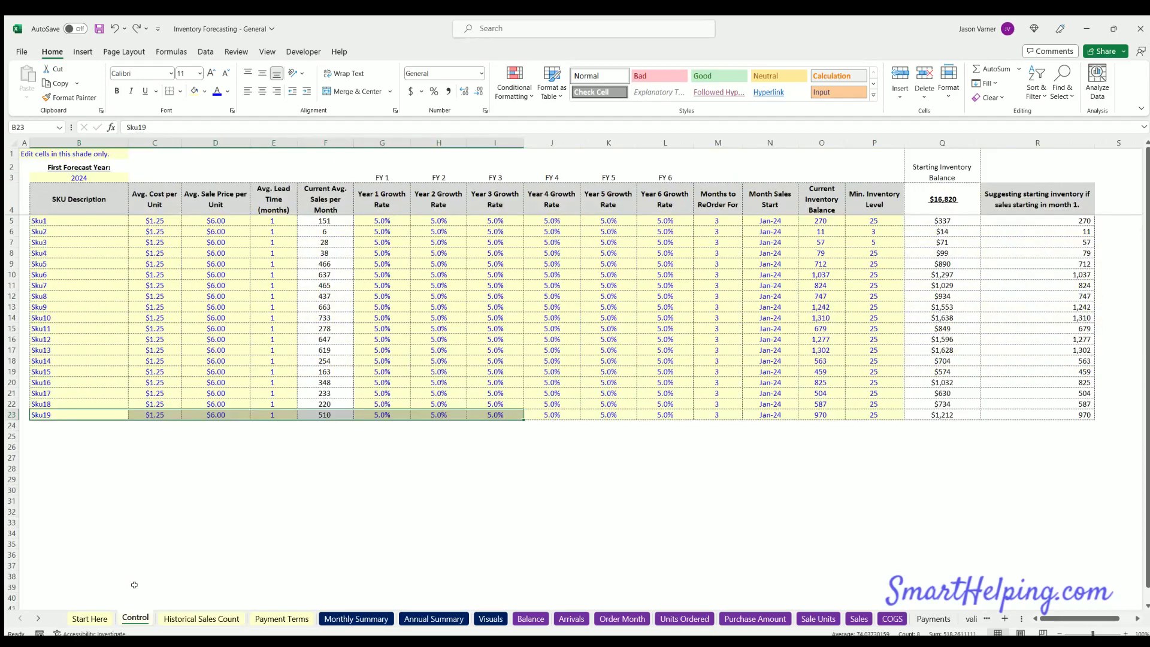
pyautogui.click(189, 617)
pyautogui.click(282, 618)
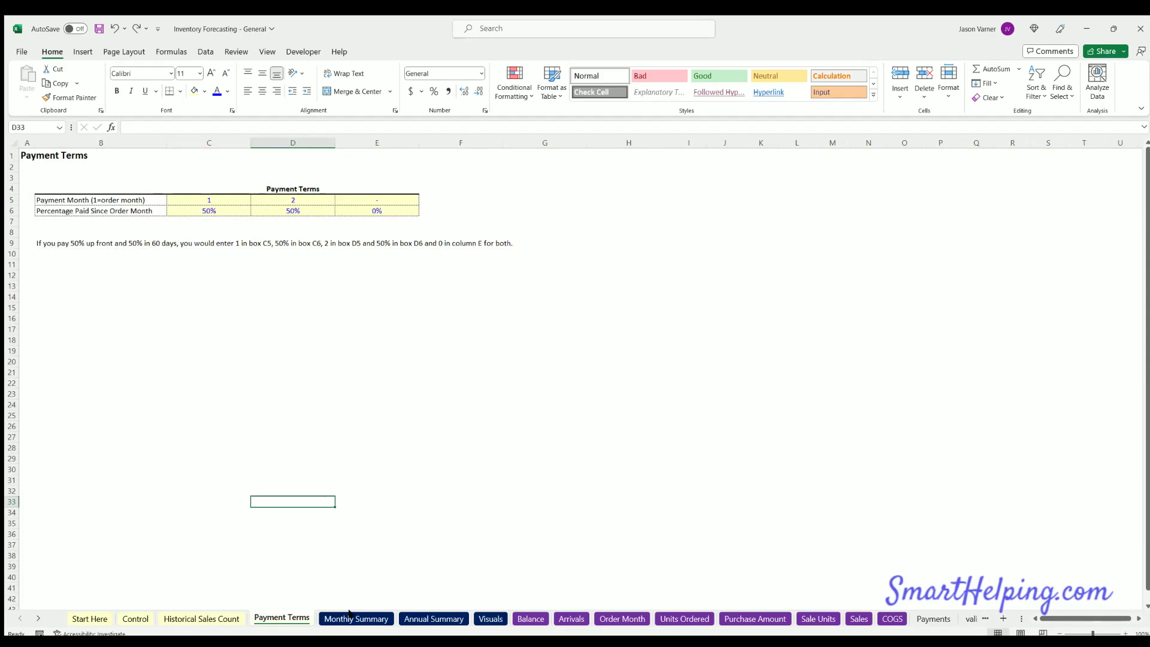
# - Revisit the output sheets Monthly Summary, Annual Summary, Visuals and Balance
pyautogui.click(352, 618)
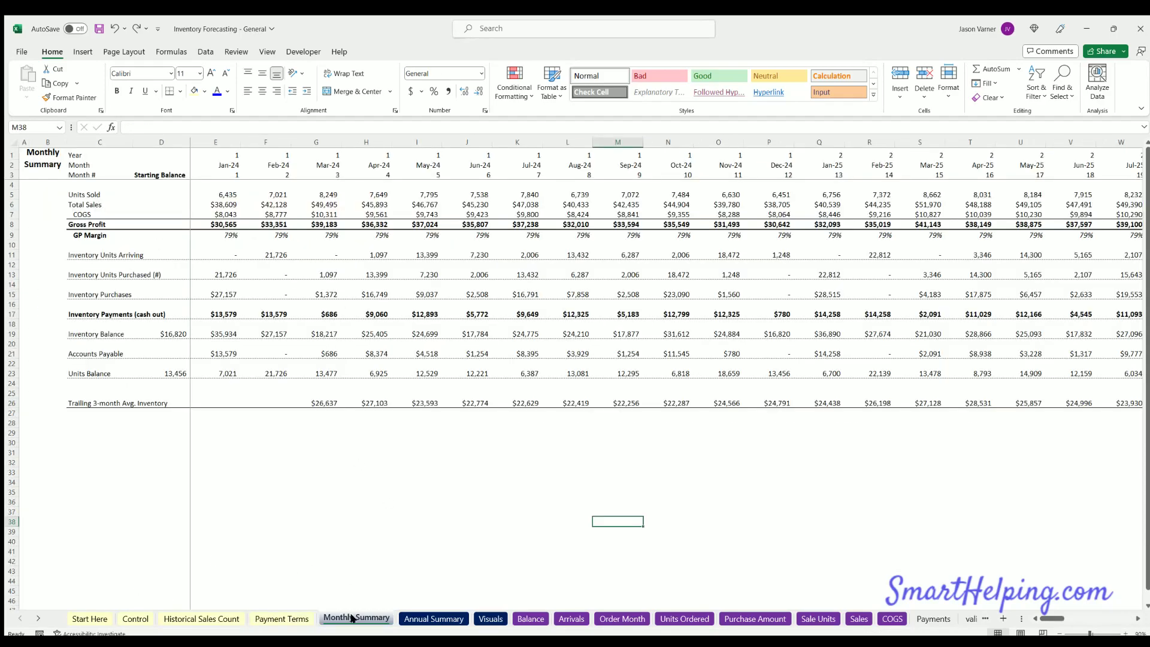
pyautogui.click(433, 618)
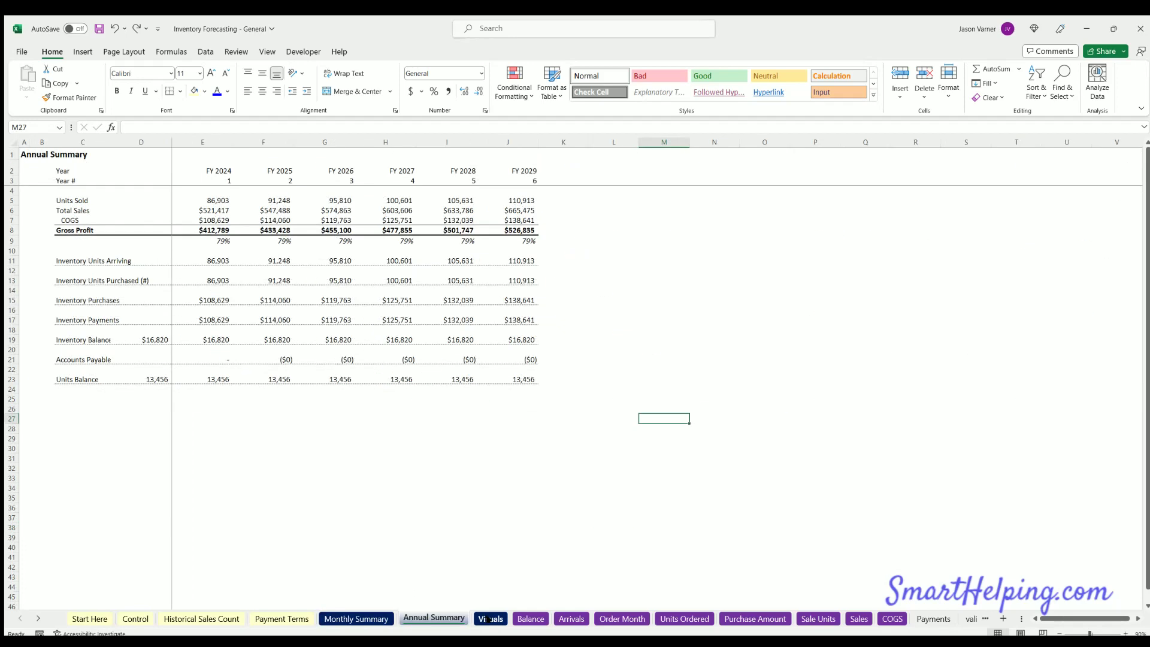
pyautogui.click(488, 619)
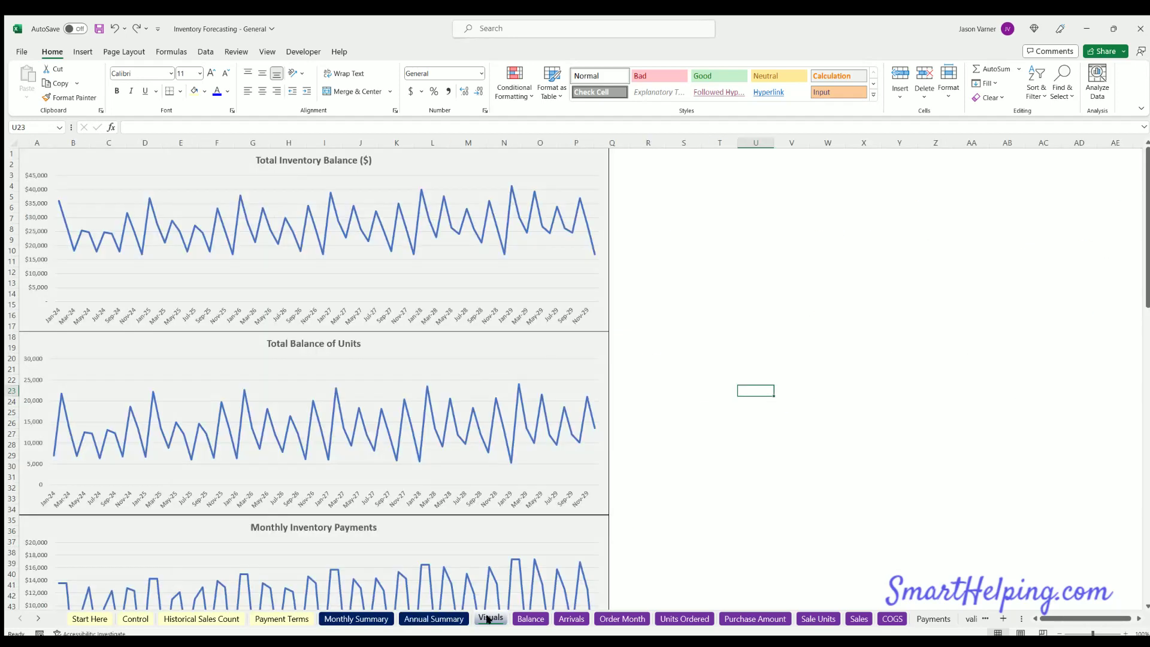
pyautogui.click(526, 621)
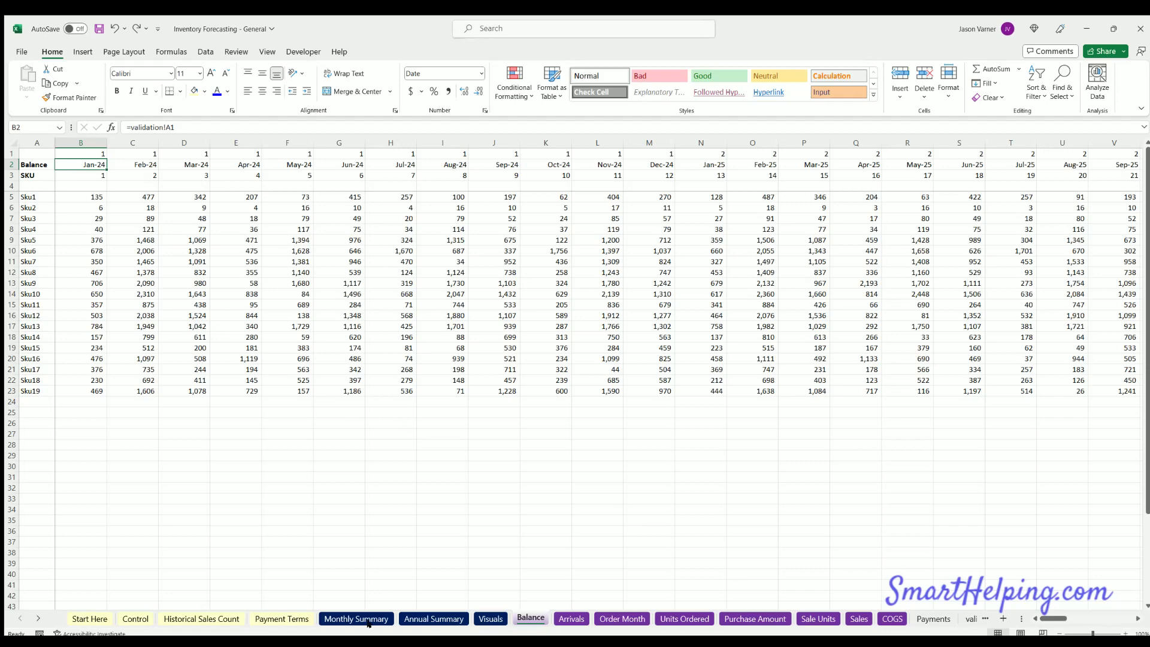
# - Review the Month Sales Start, growth rate and Avg. Lead Time inputs on the Control sheet
pyautogui.click(90, 619)
pyautogui.click(136, 618)
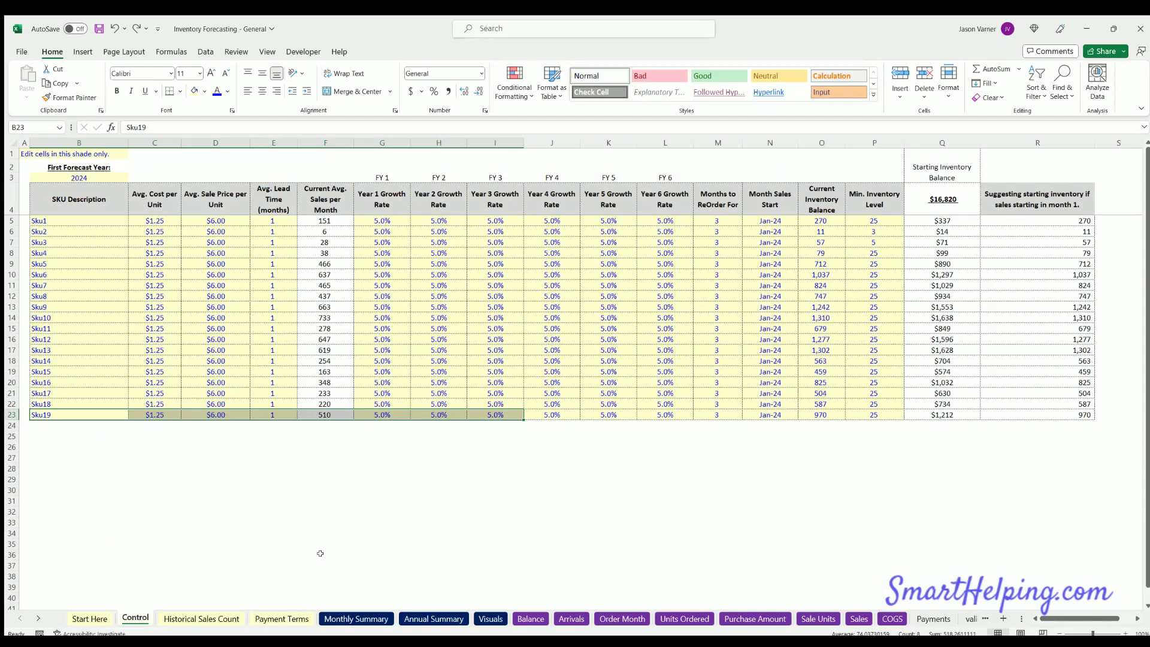
pyautogui.click(500, 530)
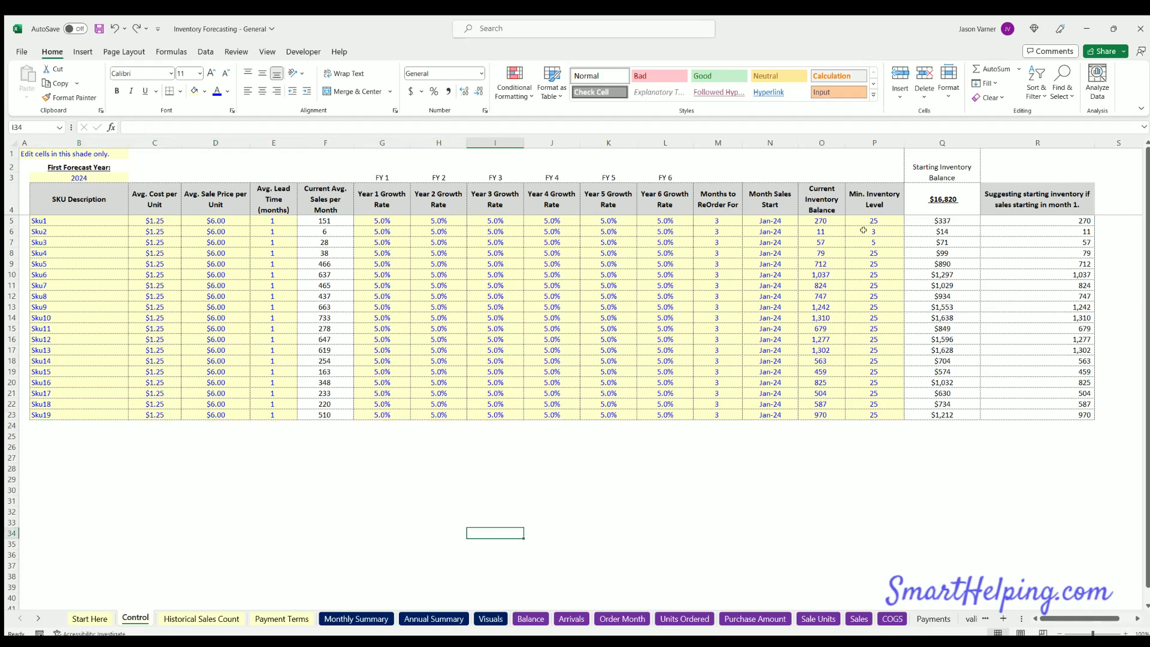
pyautogui.moveTo(778, 218); pyautogui.dragTo(766, 416)
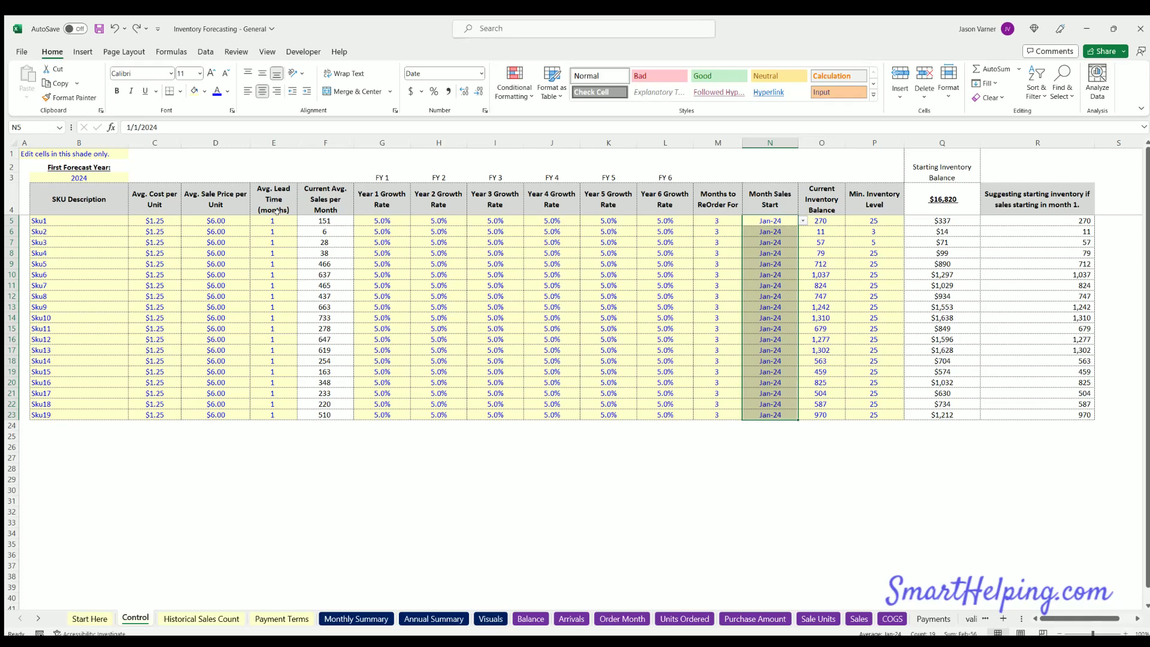
pyautogui.moveTo(495, 221); pyautogui.dragTo(495, 307)
pyautogui.moveTo(273, 221); pyautogui.dragTo(272, 350)
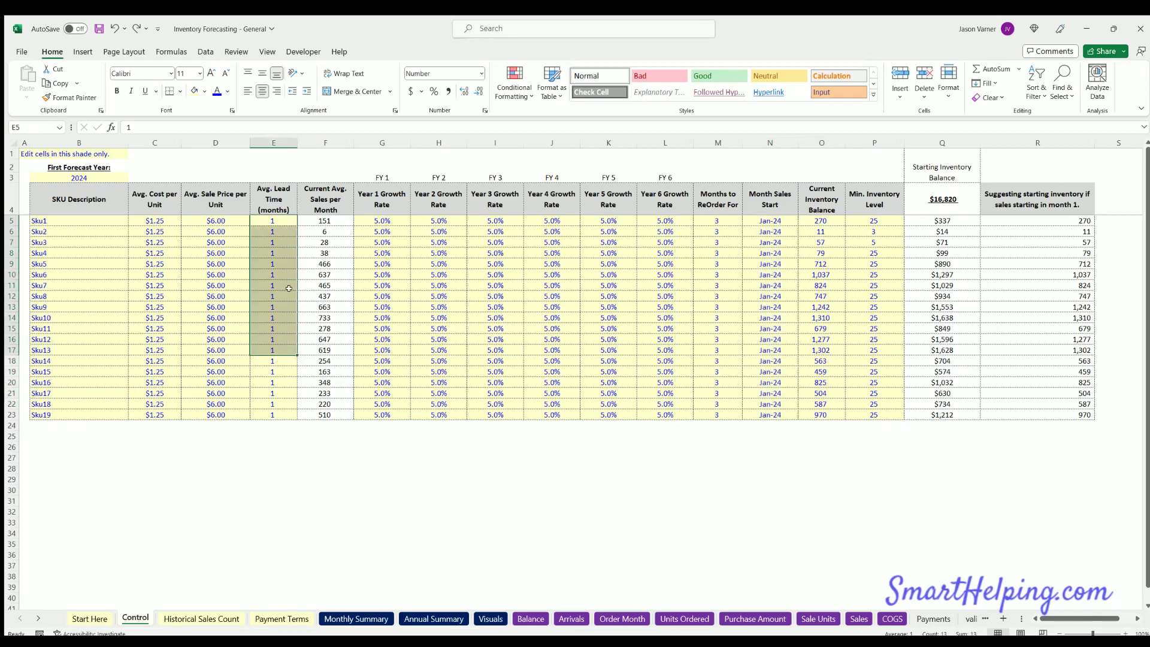
pyautogui.click(279, 219)
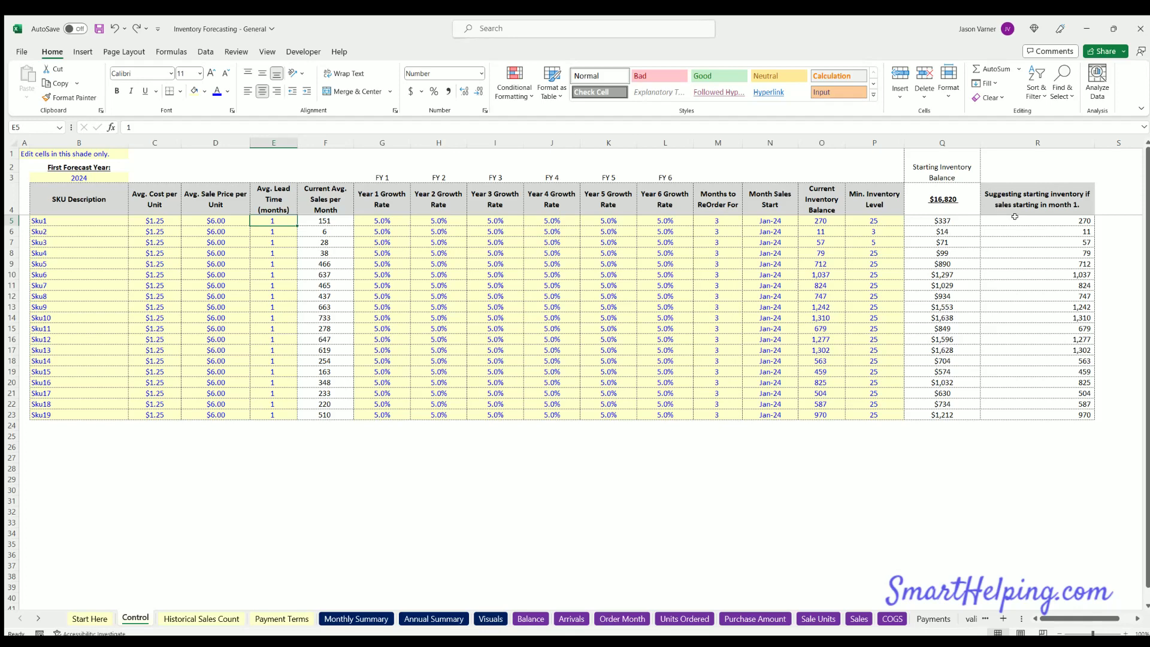
# - Compare the suggested starting inventory with the Current Inventory Balance for each SKU and inspect the formula behind Sku1's suggestion
pyautogui.moveTo(1030, 219); pyautogui.dragTo(1025, 415)
pyautogui.moveTo(1028, 219); pyautogui.dragTo(1026, 415)
pyautogui.click(822, 220)
pyautogui.click(822, 231)
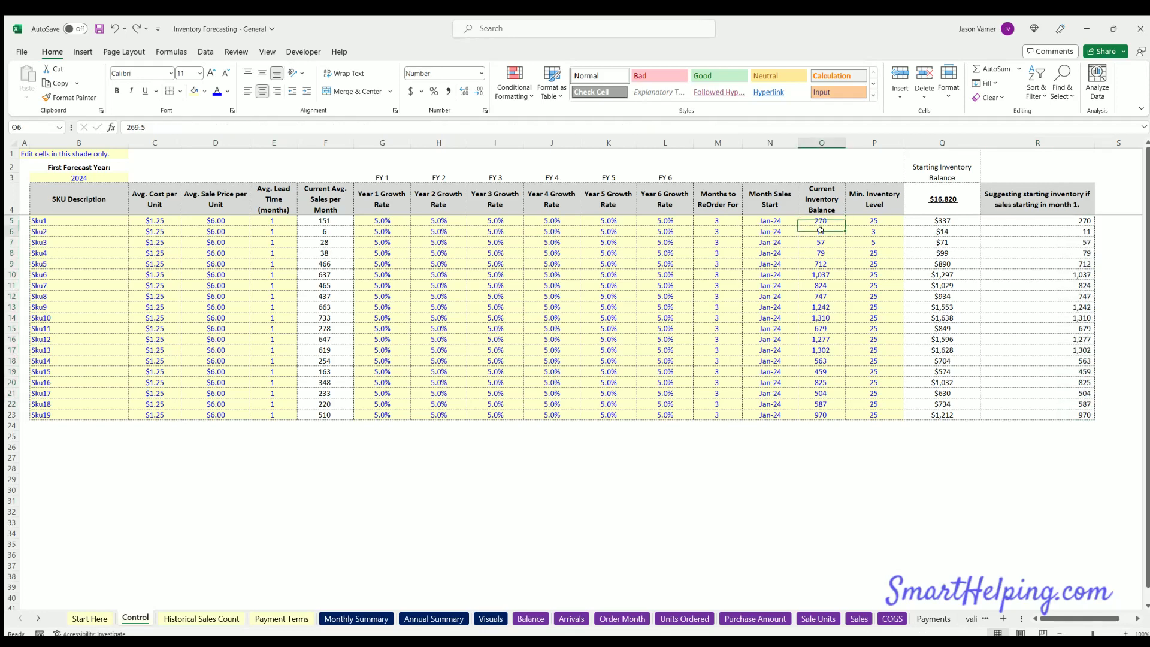
pyautogui.click(821, 253)
pyautogui.click(822, 278)
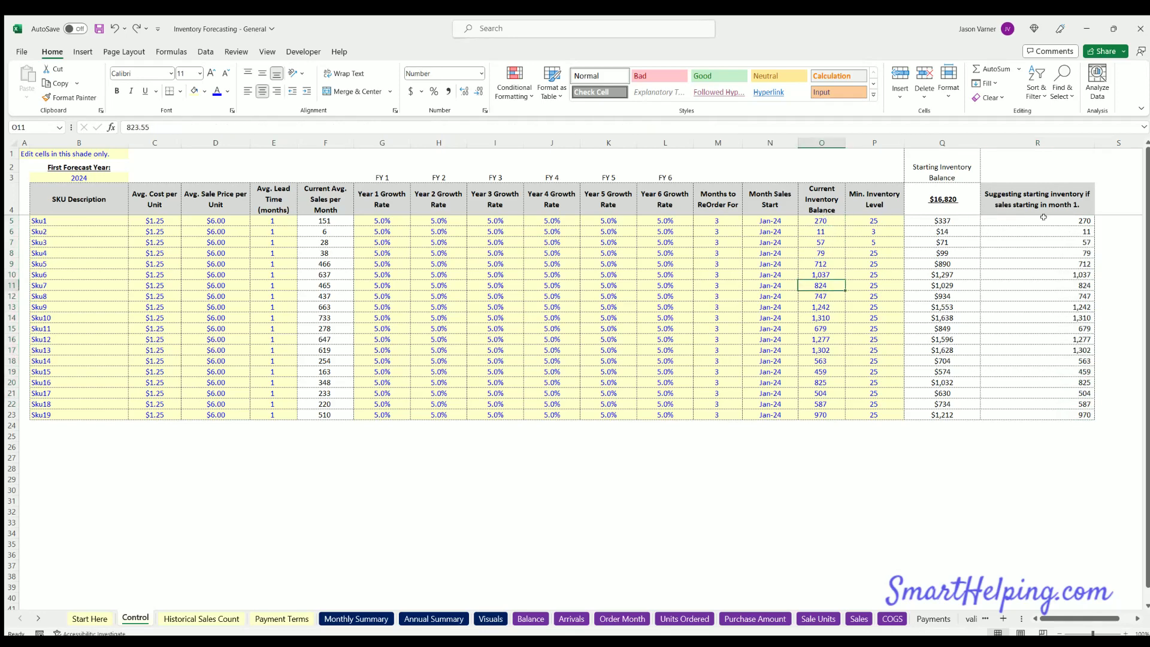
pyautogui.moveTo(836, 222); pyautogui.dragTo(818, 415)
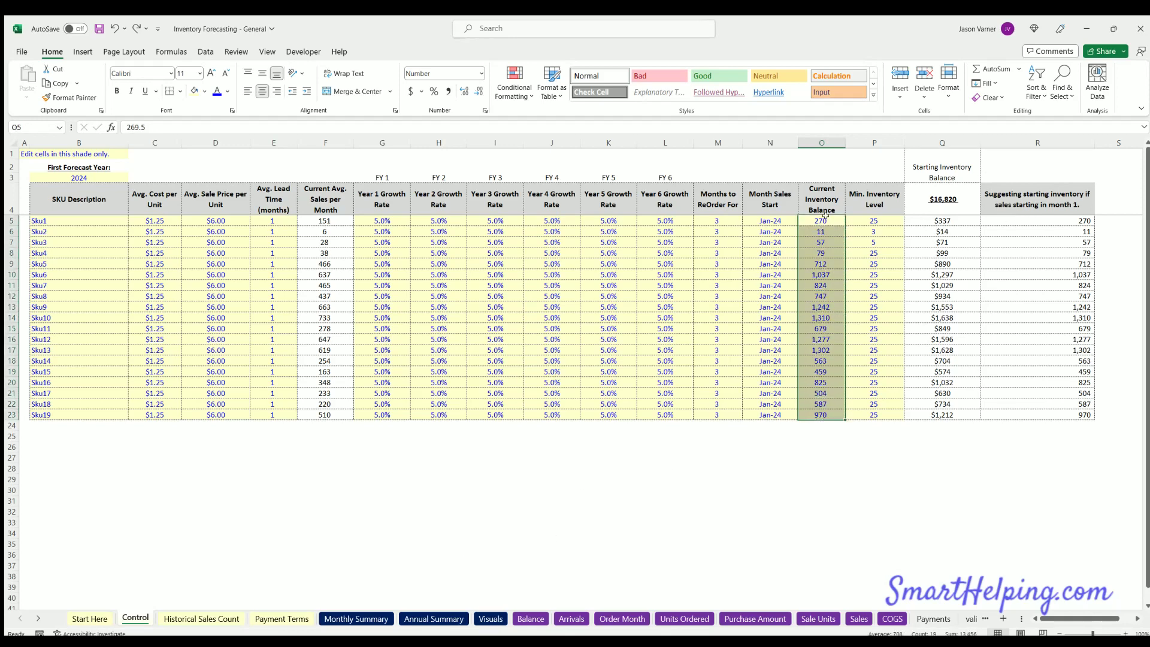
pyautogui.click(820, 220)
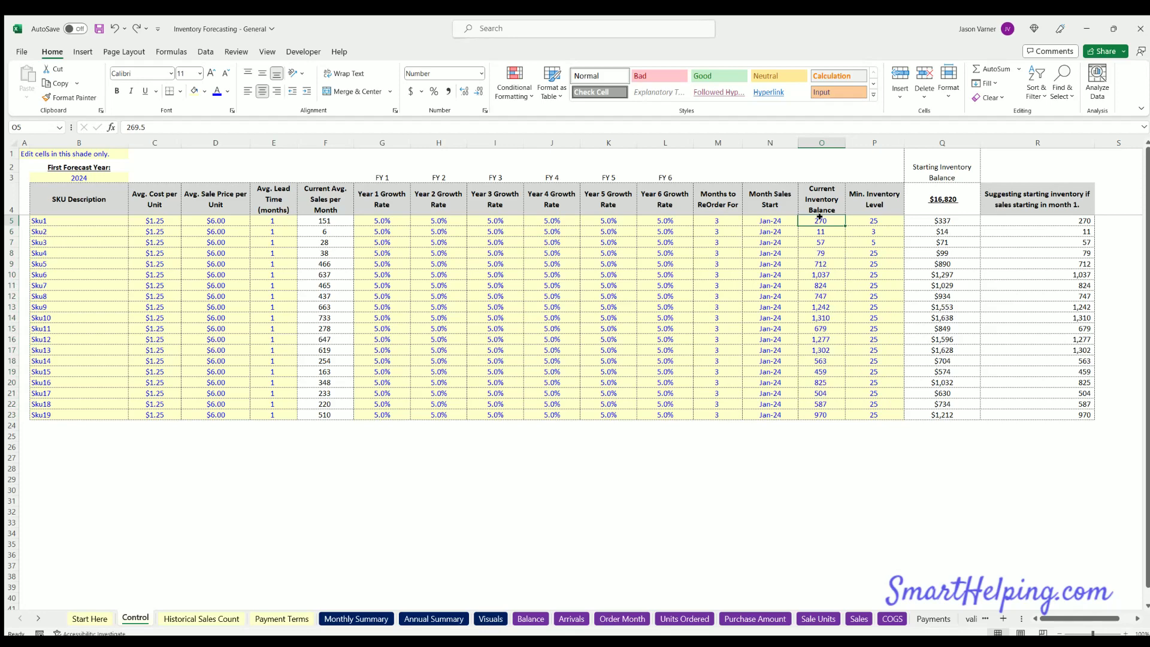
pyautogui.moveTo(1029, 216); pyautogui.dragTo(1024, 389)
pyautogui.moveTo(818, 219)
pyautogui.mouseDown()
pyautogui.moveTo(875, 264)
pyautogui.moveTo(818, 217)
pyautogui.mouseUp()
pyautogui.click(1040, 219)
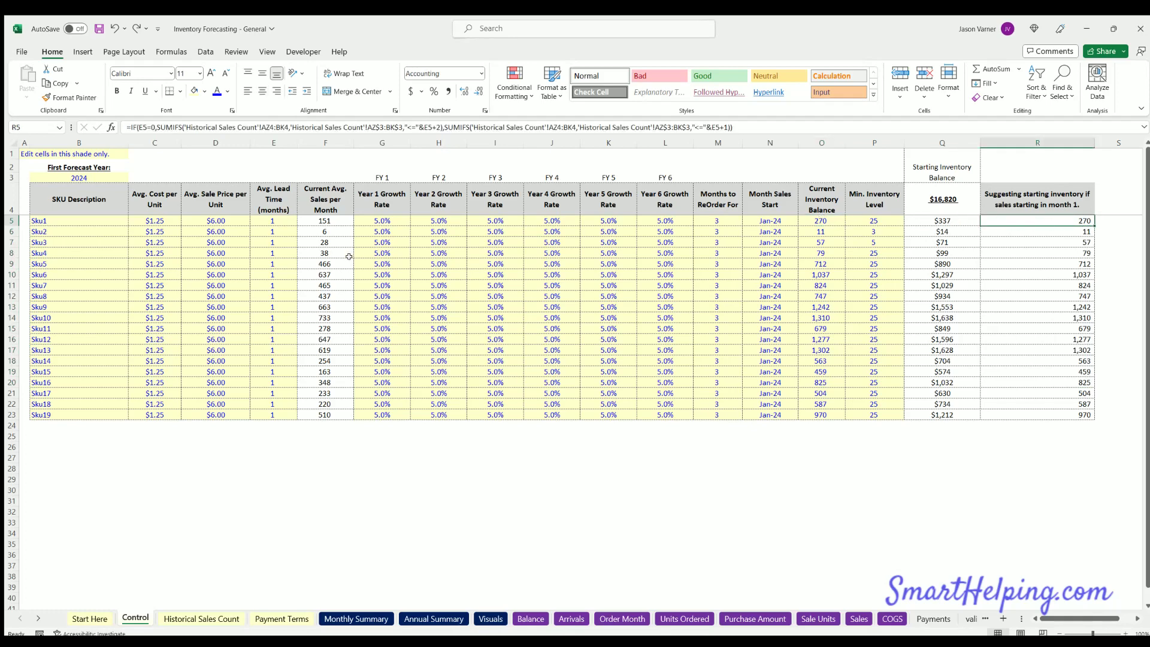
# - Set Sku1's average lead time to 2 months and check its suggested starting inventory
pyautogui.click(265, 218)
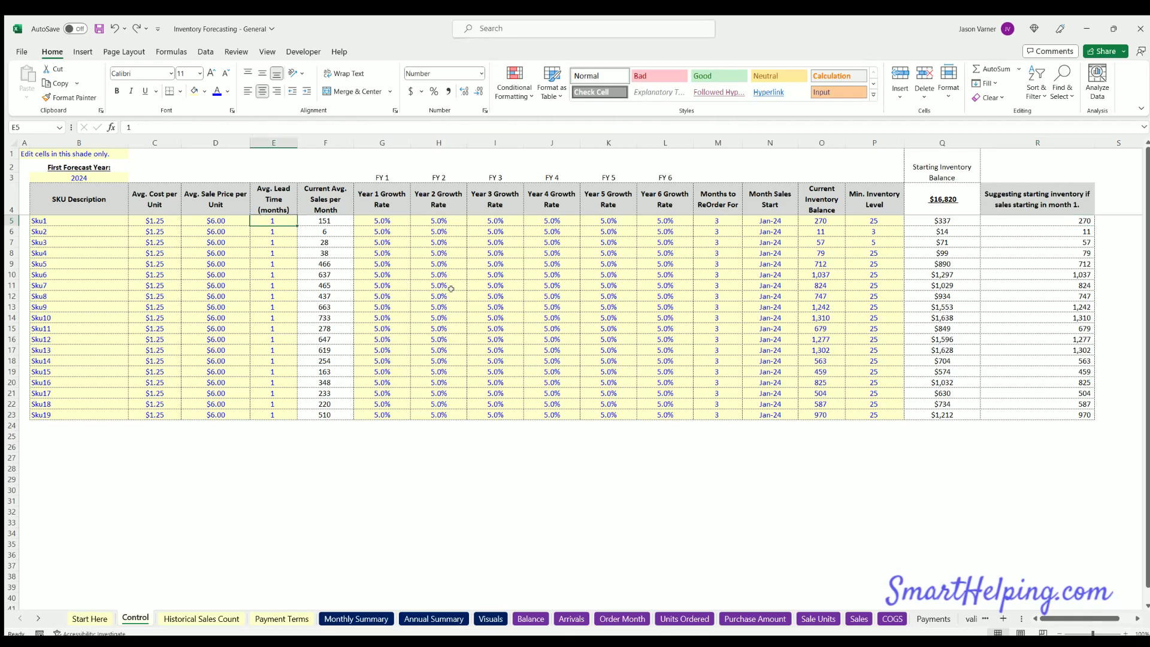
pyautogui.write('2')
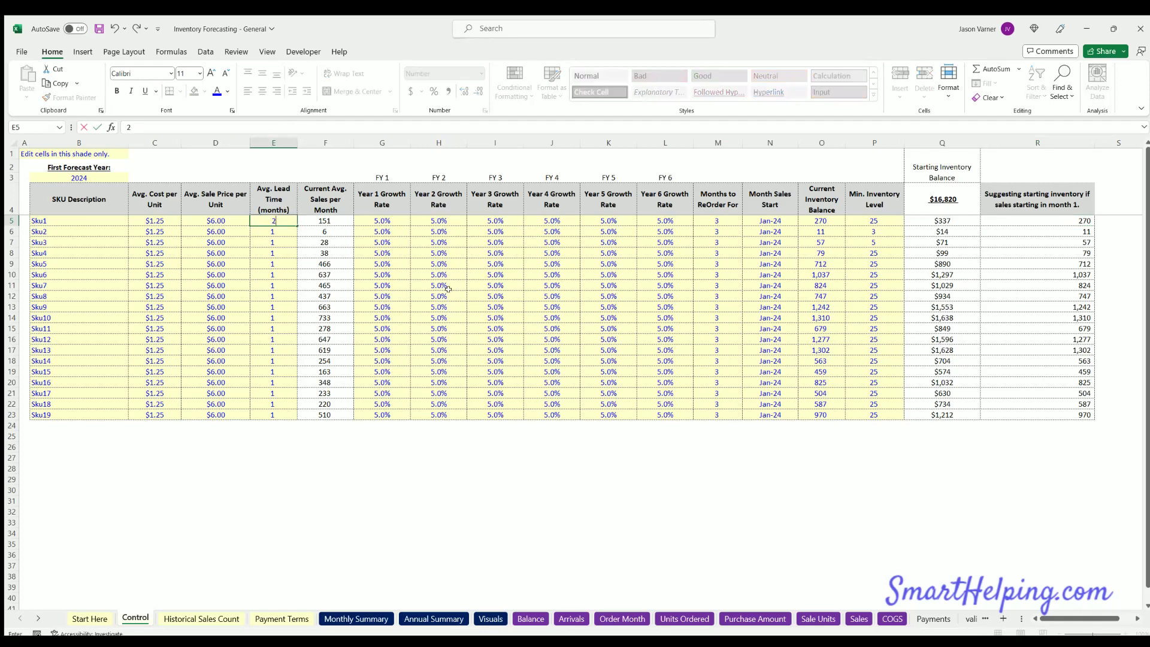
pyautogui.press('Return')
pyautogui.click(1063, 224)
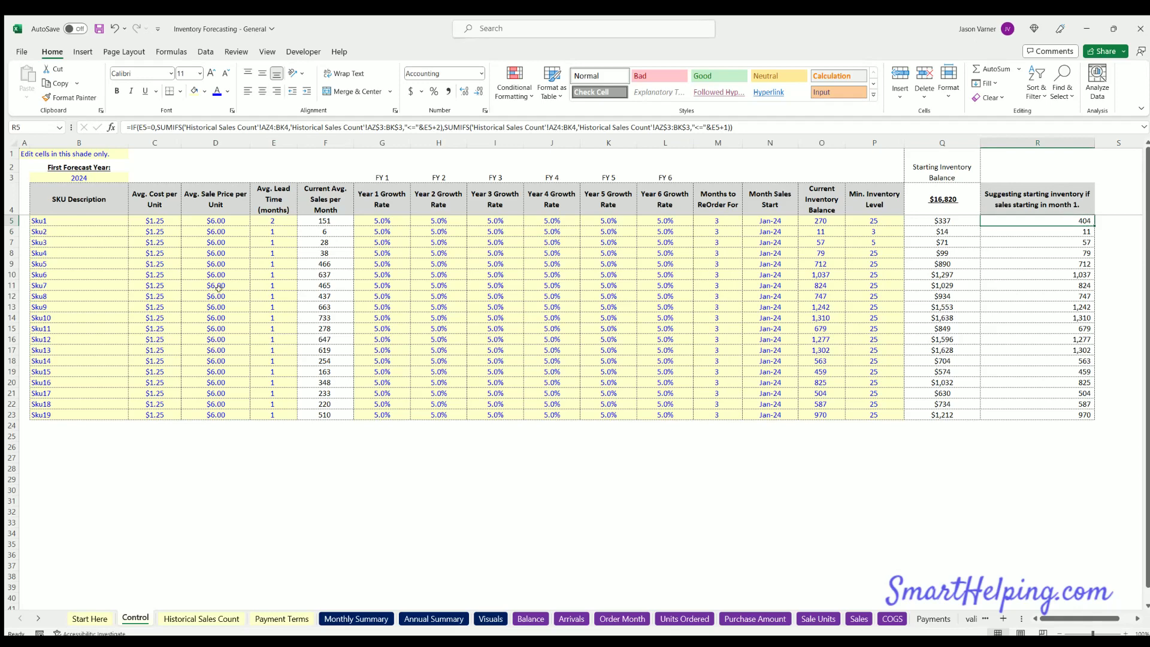
# - Restore Sku1's average lead time to 1 month
pyautogui.click(276, 220)
pyautogui.write('1')
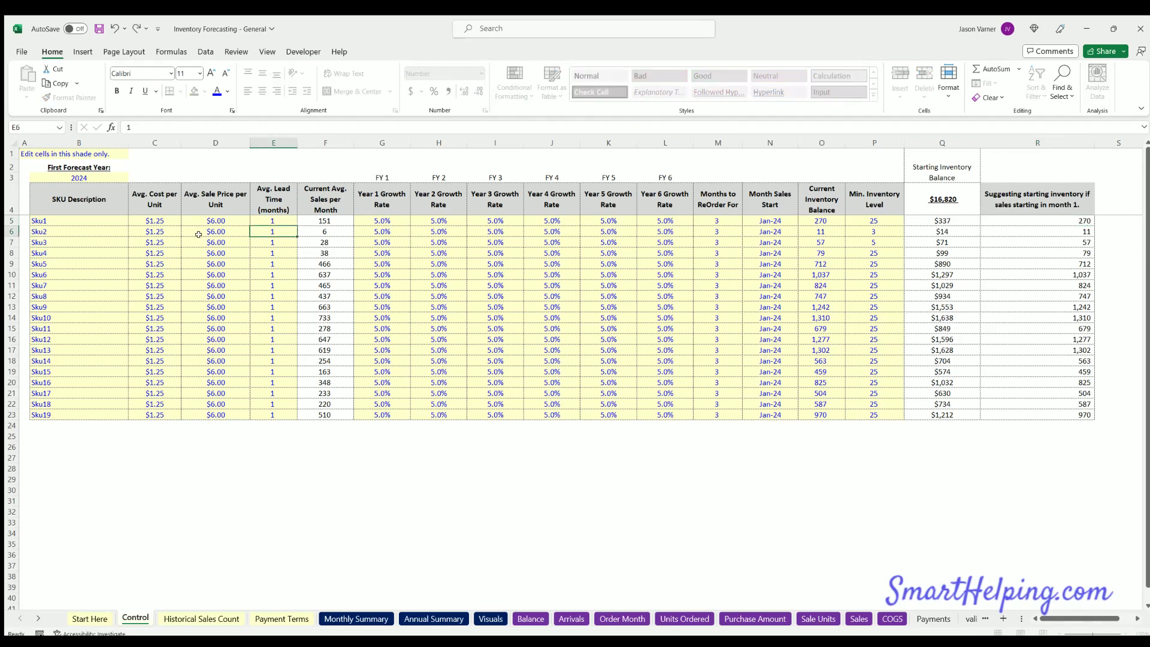
pyautogui.press('Return')
pyautogui.click(275, 218)
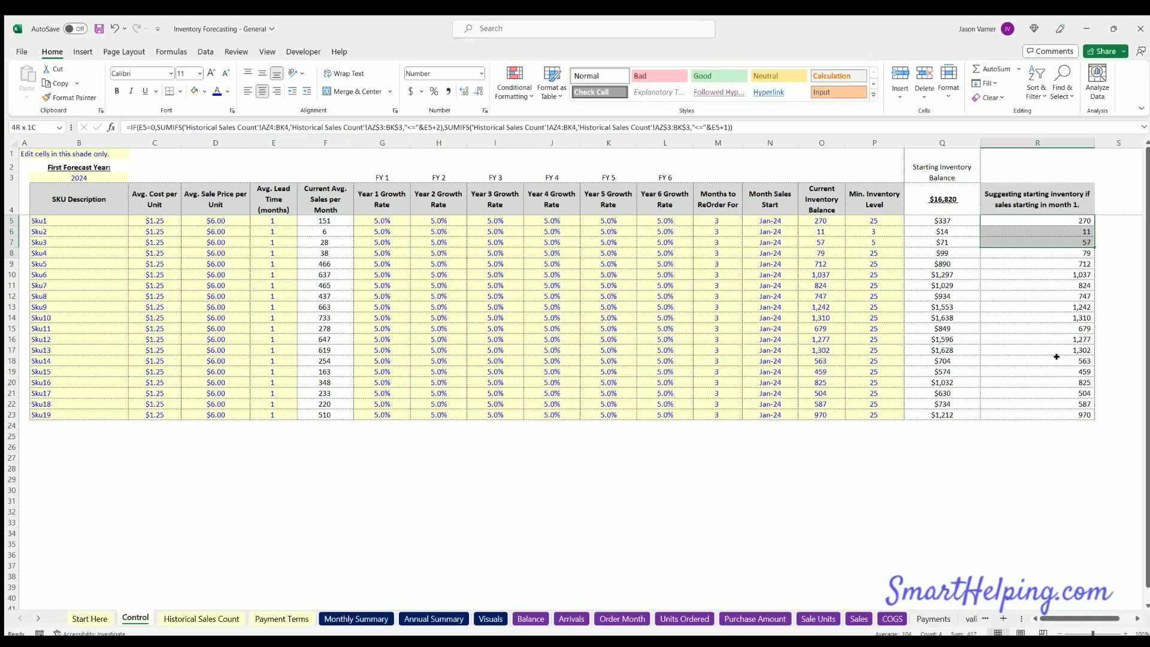
# - Copy the suggested starting inventory for Sku1 through Sku19 and select the matching Current Inventory Balance cells as the destination
pyautogui.moveTo(1067, 220); pyautogui.dragTo(1066, 415)
pyautogui.hotkey('ctrl', 'c')
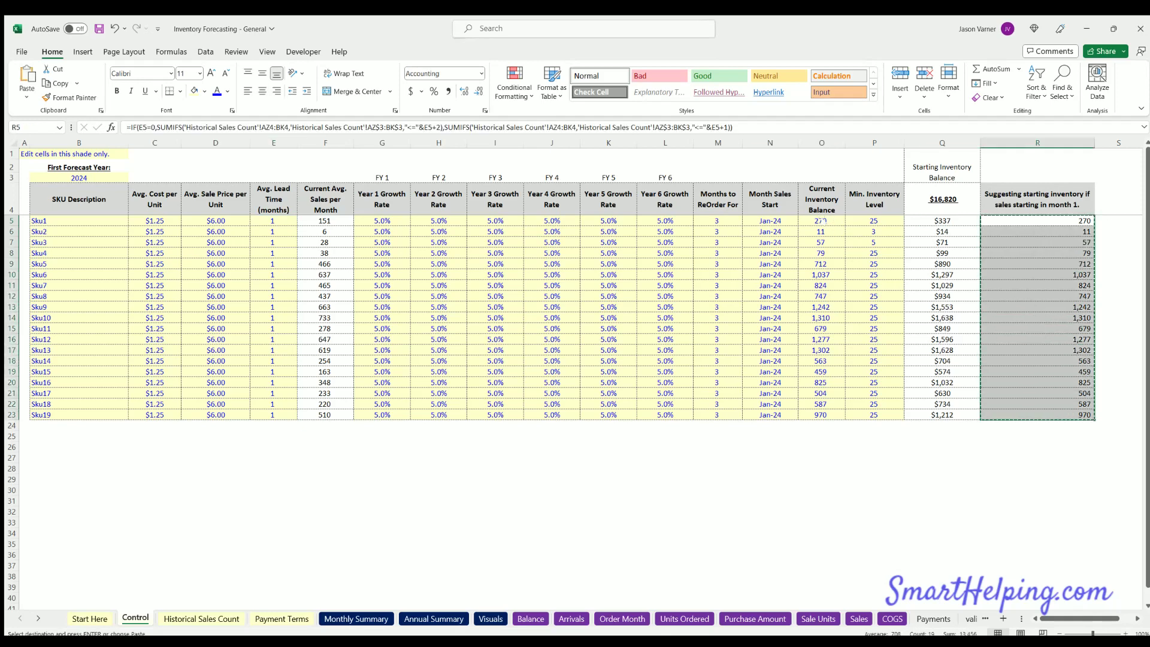
pyautogui.click(819, 220)
pyautogui.hotkey('ctrl', 'shift', 'Down')
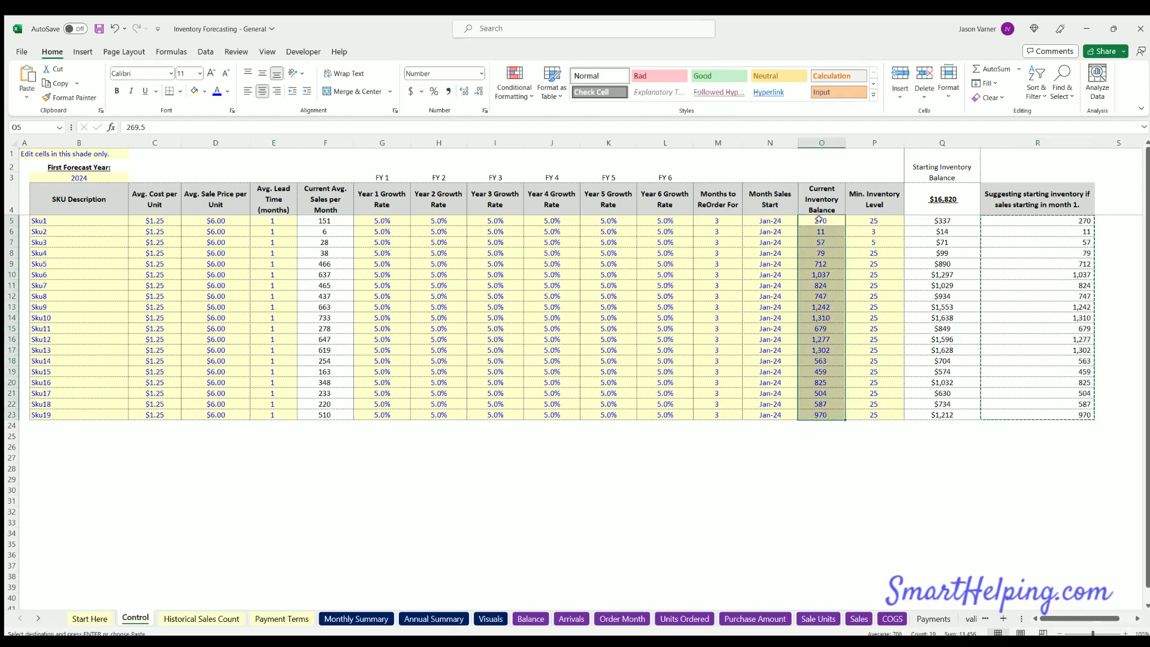
# - Examine the January and February 2024 inventory balances for the SKUs on the Balance sheet
pyautogui.click(521, 620)
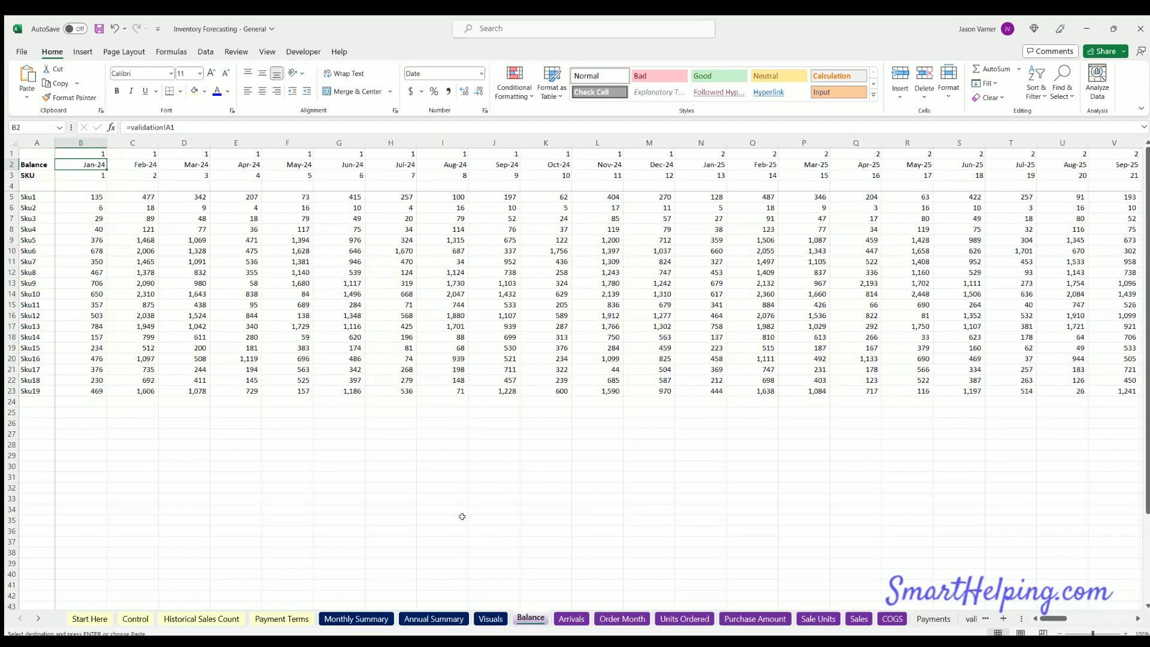
pyautogui.click(88, 193)
pyautogui.press('Right')
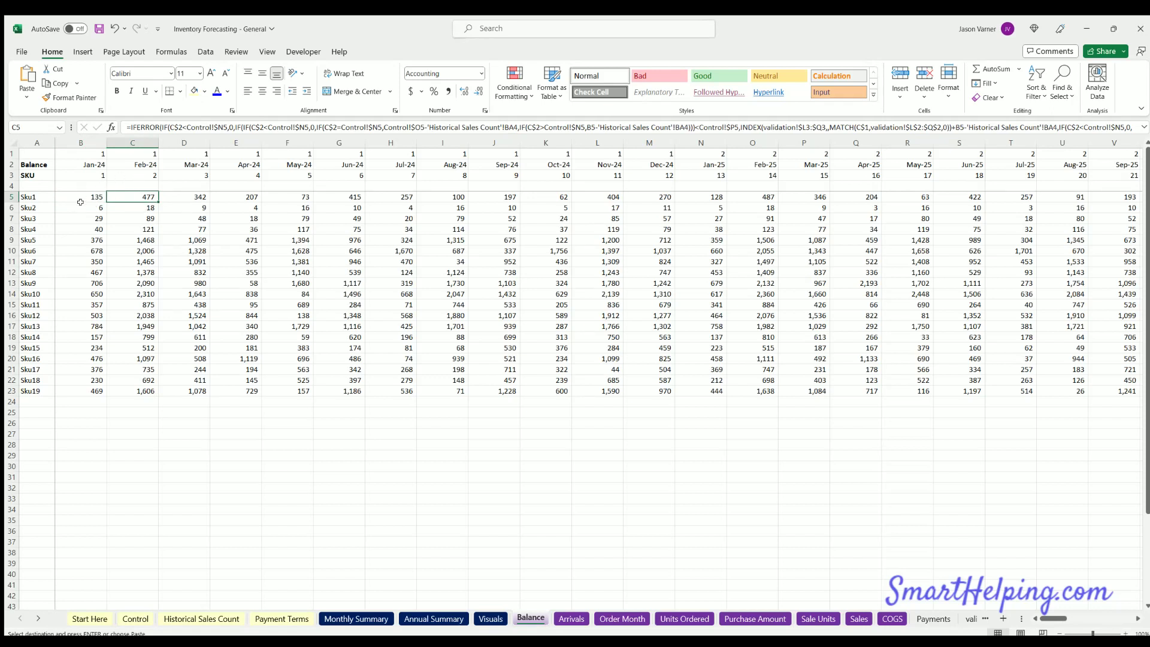
pyautogui.moveTo(81, 196); pyautogui.dragTo(80, 390)
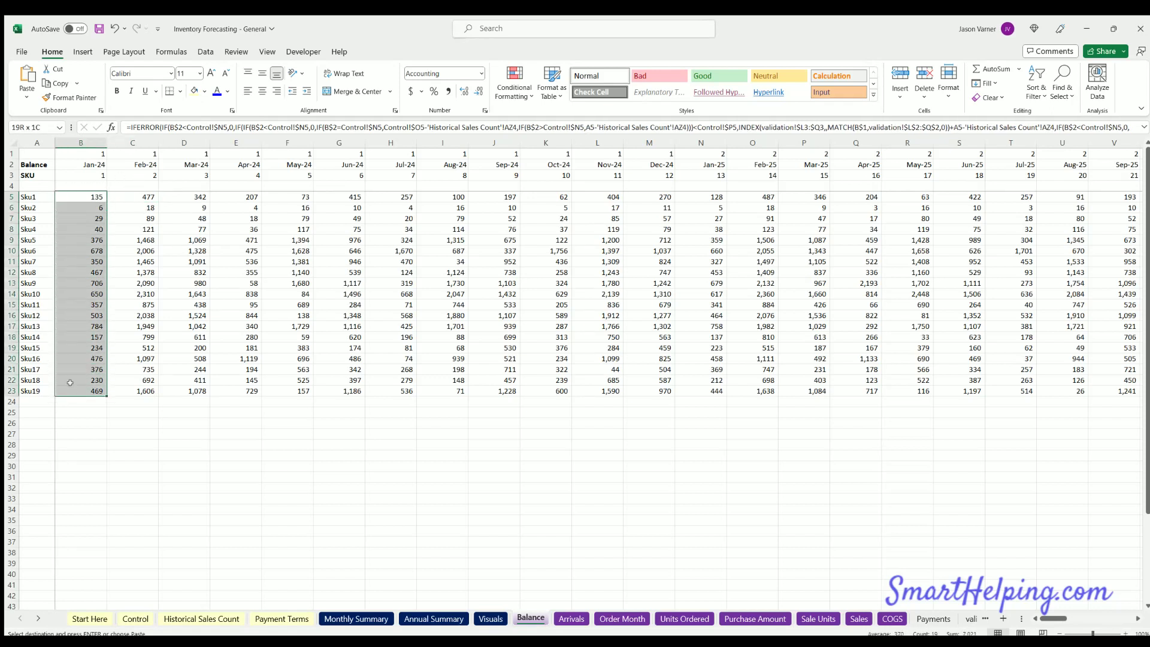
pyautogui.click(142, 197)
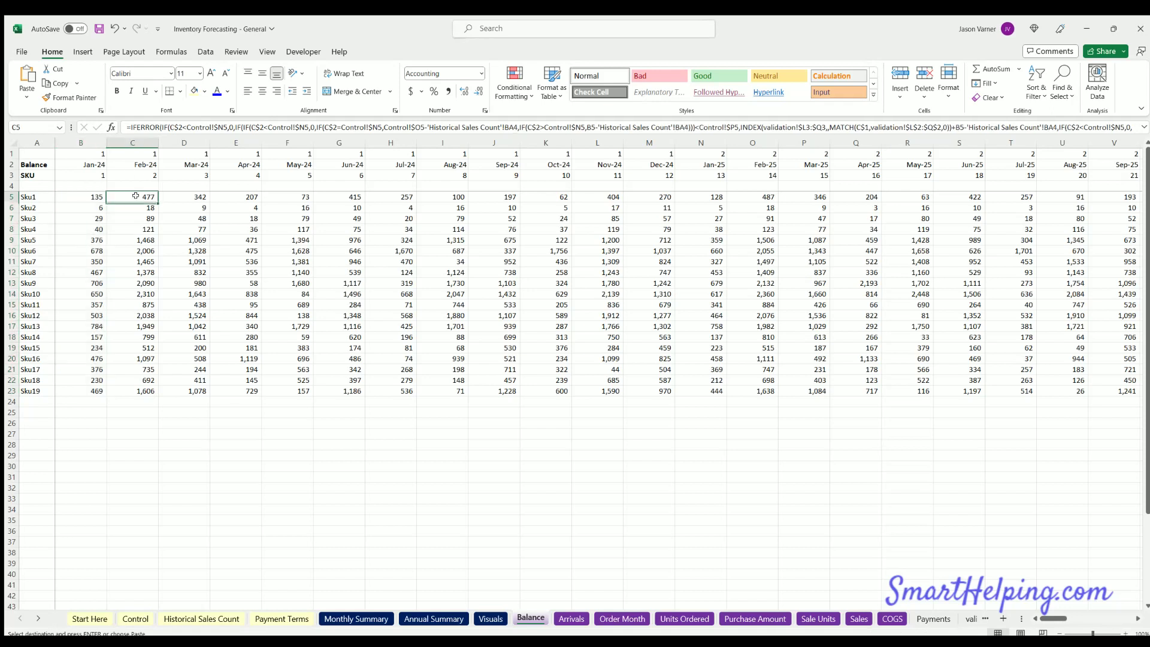
pyautogui.moveTo(83, 195); pyautogui.dragTo(131, 369)
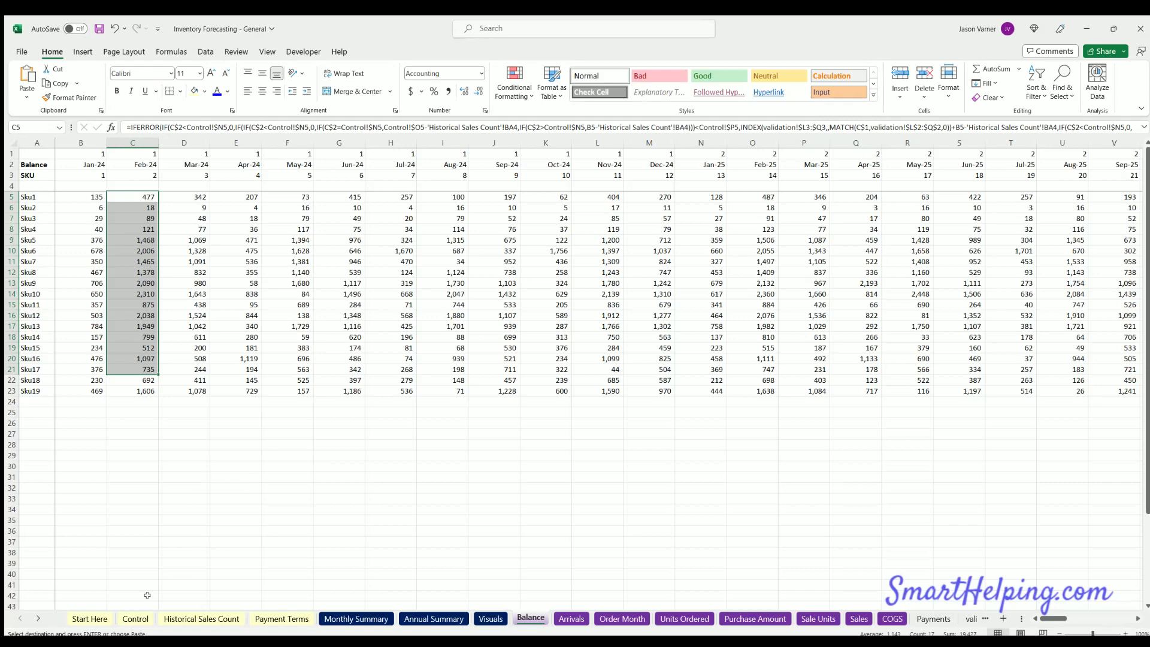
# - Return to the Control sheet and review the Current Inventory Balance entries from Sku1 down to Sku10
pyautogui.click(135, 619)
pyautogui.click(816, 221)
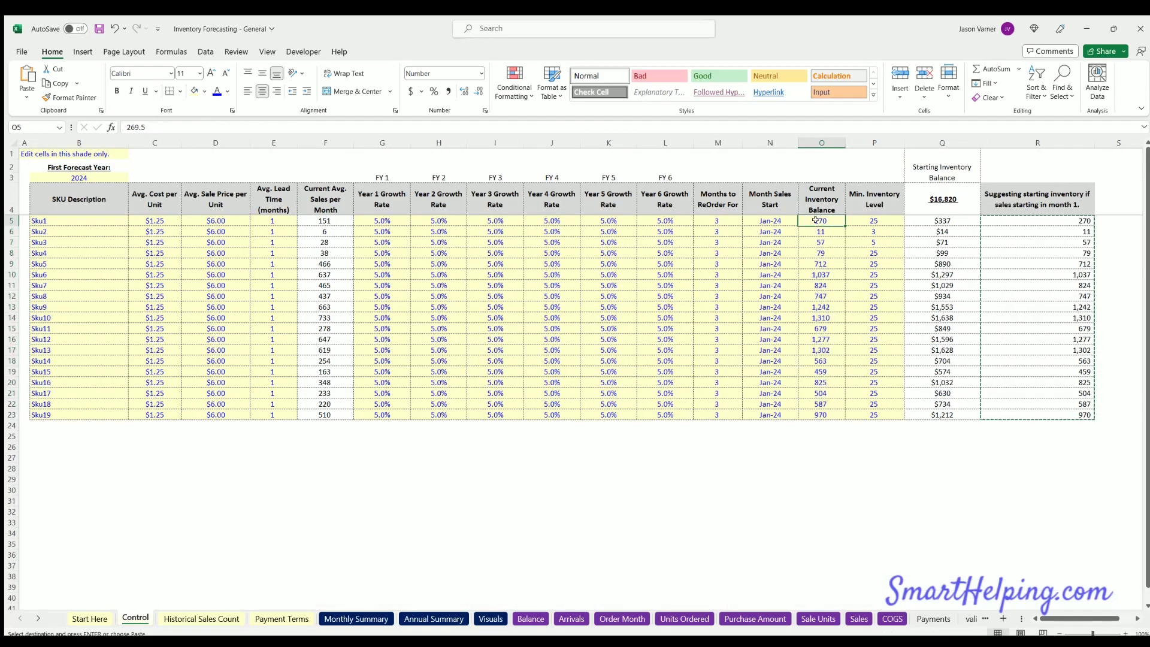
pyautogui.press('Down')
pyautogui.press('Down')
pyautogui.press('Down')
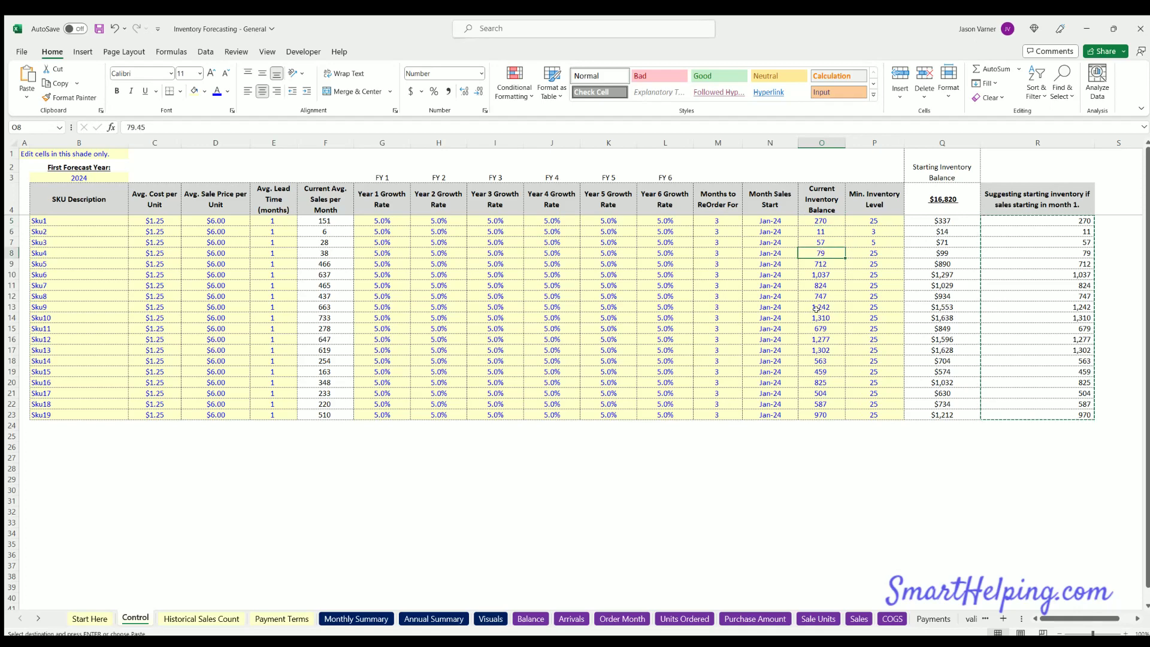
pyautogui.click(817, 317)
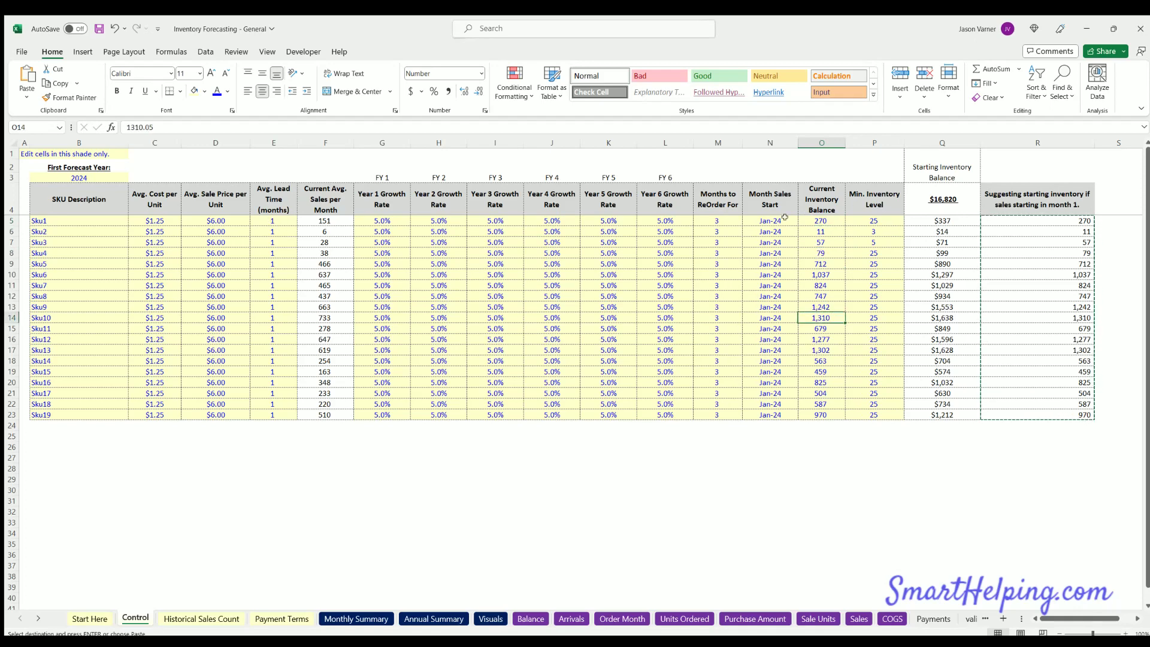
# - Set Sku1's average lead time to 5 months and fill it down through Sku19
pyautogui.click(276, 220)
pyautogui.write('3')
pyautogui.press('Return')
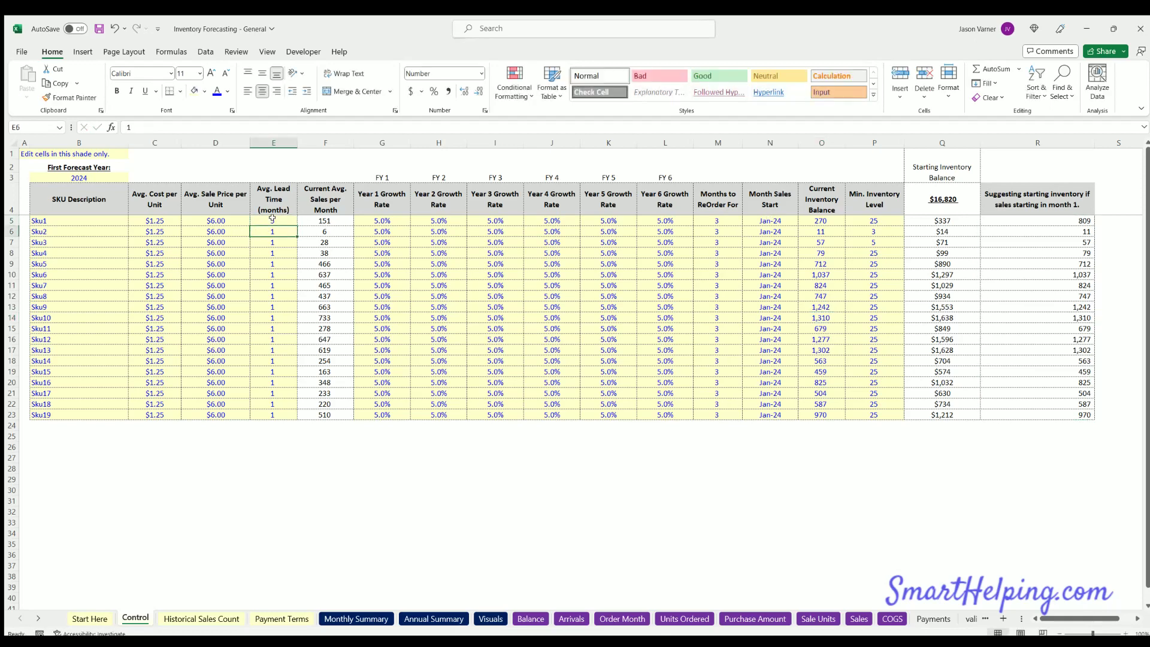
pyautogui.click(273, 220)
pyautogui.moveTo(297, 225); pyautogui.dragTo(297, 420)
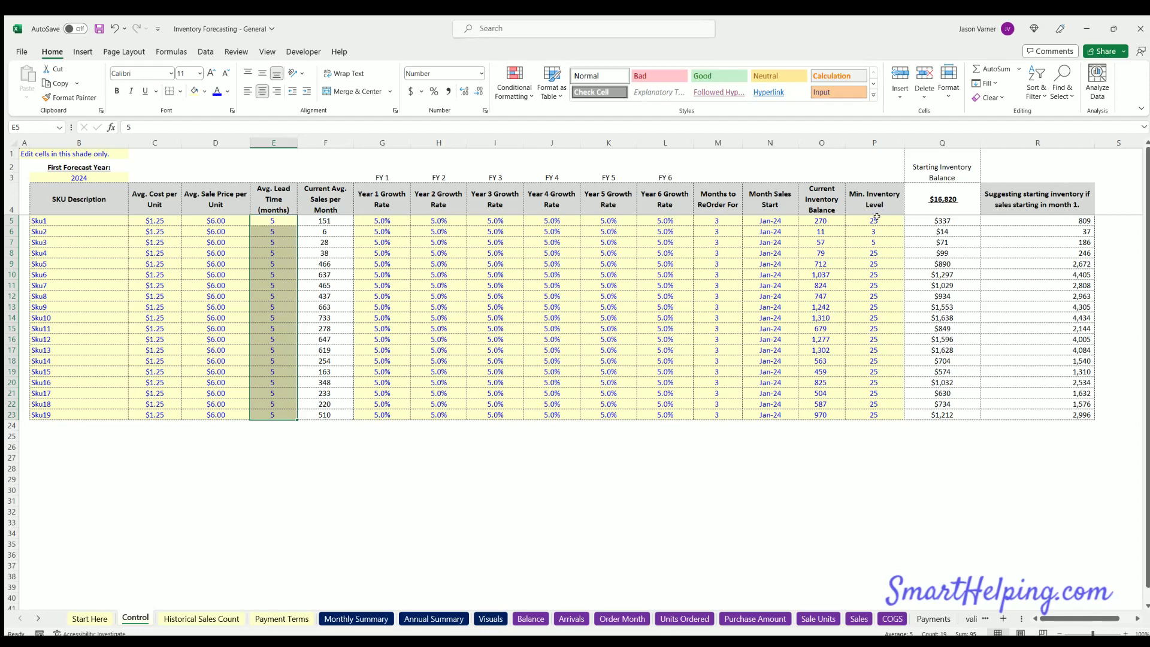
# - Copy the suggested starting inventory for Sku1 through Sku19 into the Current Inventory Balance column as values
pyautogui.click(522, 618)
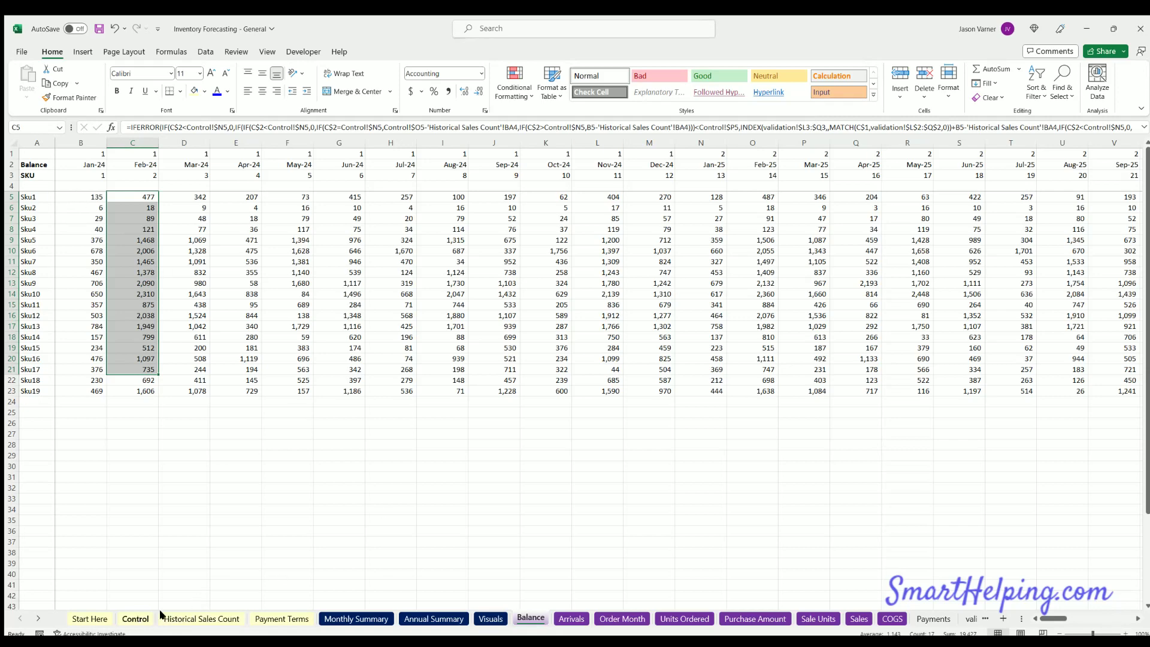
pyautogui.click(135, 619)
pyautogui.moveTo(998, 220); pyautogui.dragTo(1030, 295)
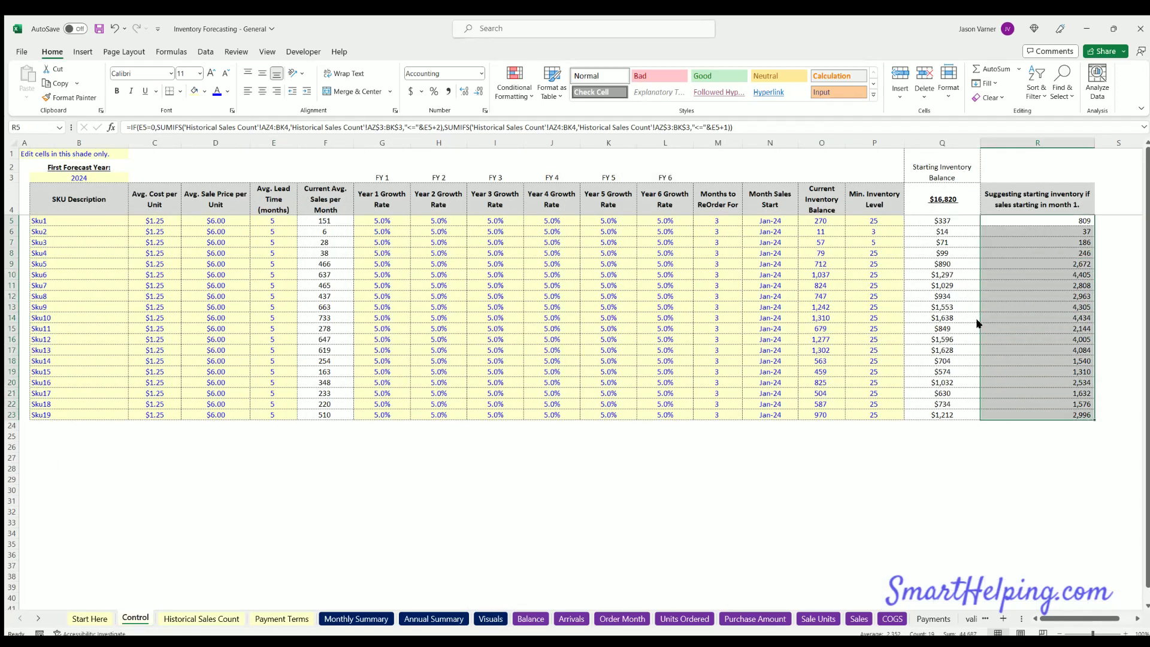
pyautogui.hotkey('ctrl', 'c')
pyautogui.click(821, 221)
pyautogui.hotkey('ctrl', 'v')
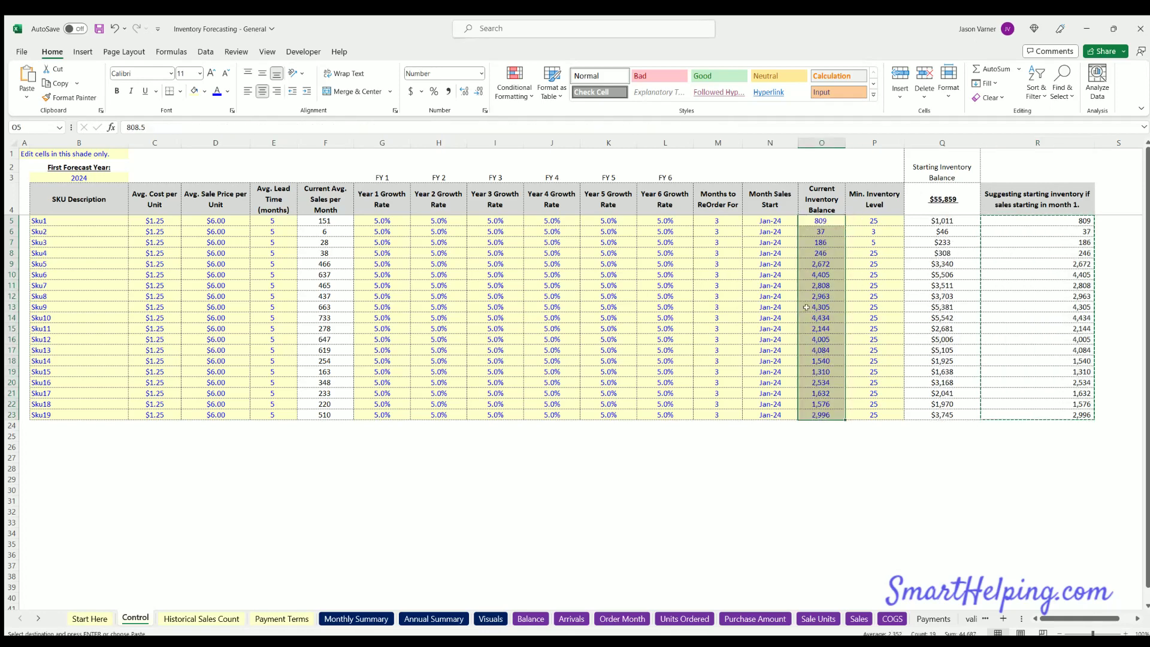
# - Check Sku1's June 2024 balance and compare the Arrivals and Order Month schedules
pyautogui.click(531, 619)
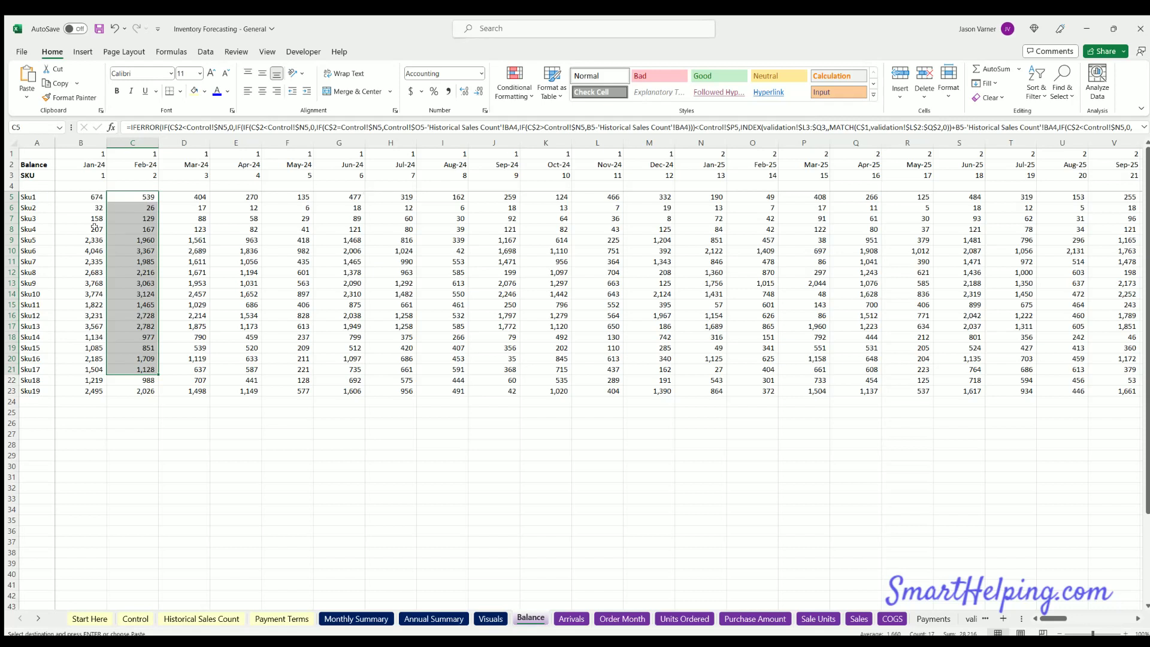
pyautogui.click(346, 195)
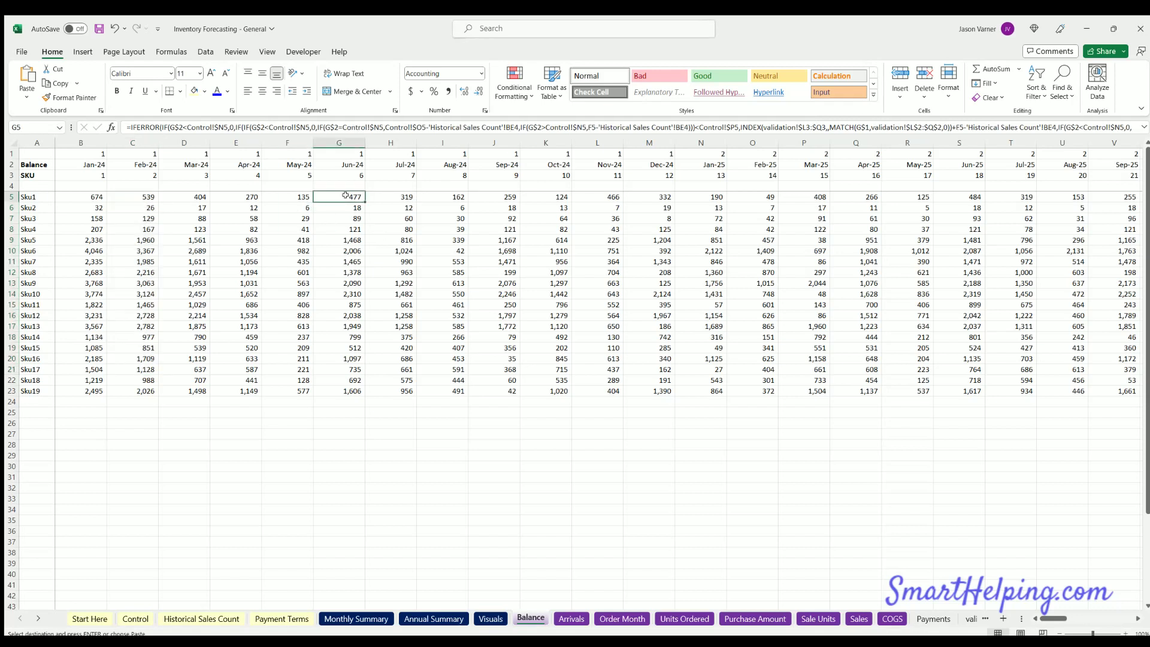
pyautogui.click(580, 619)
pyautogui.click(622, 618)
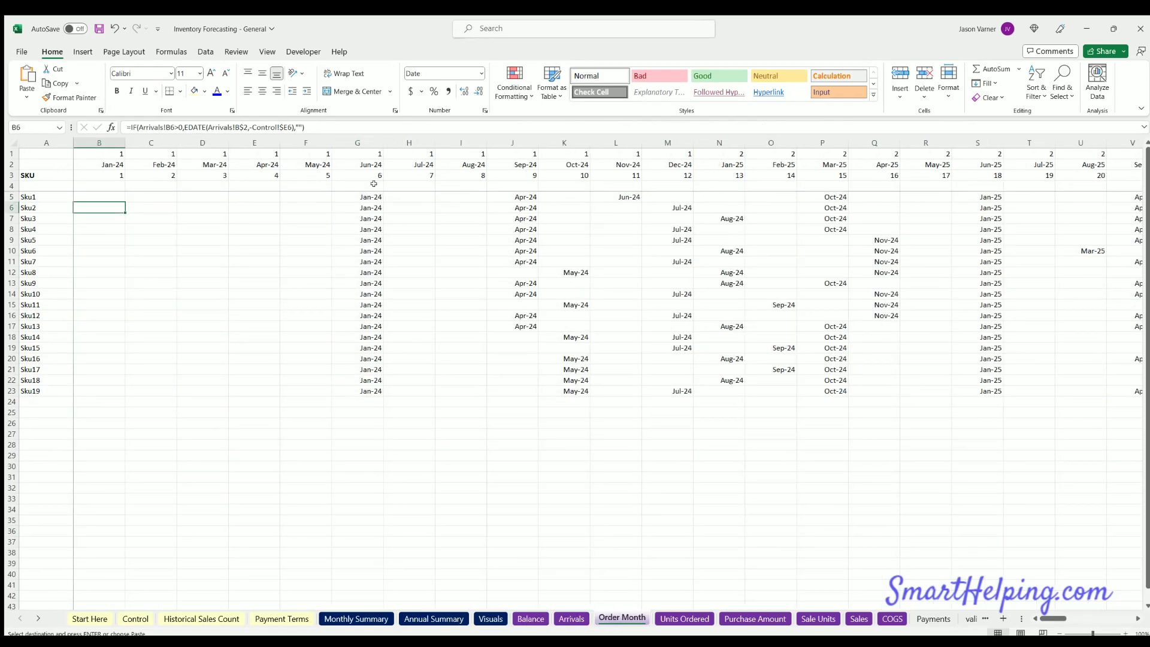
pyautogui.click(571, 619)
# - Review the Units Ordered and Purchase Amount schedules from January 2024, plus the starting inventory balance on the Monthly Summary
pyautogui.click(665, 620)
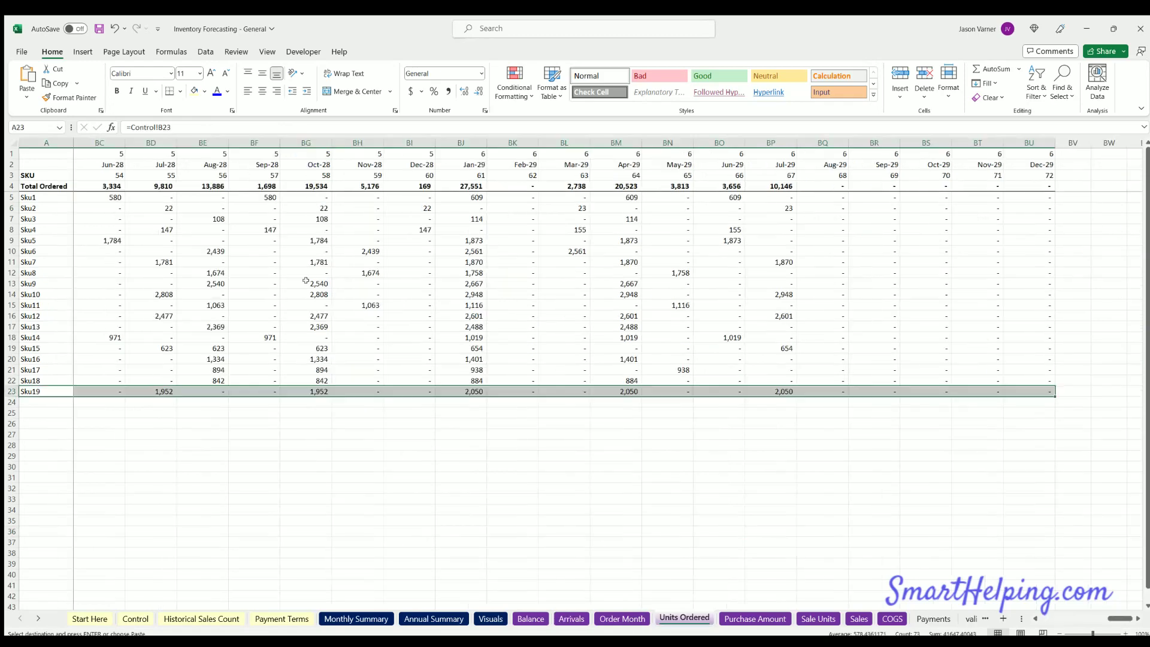
pyautogui.moveTo(1121, 619); pyautogui.dragTo(1048, 619)
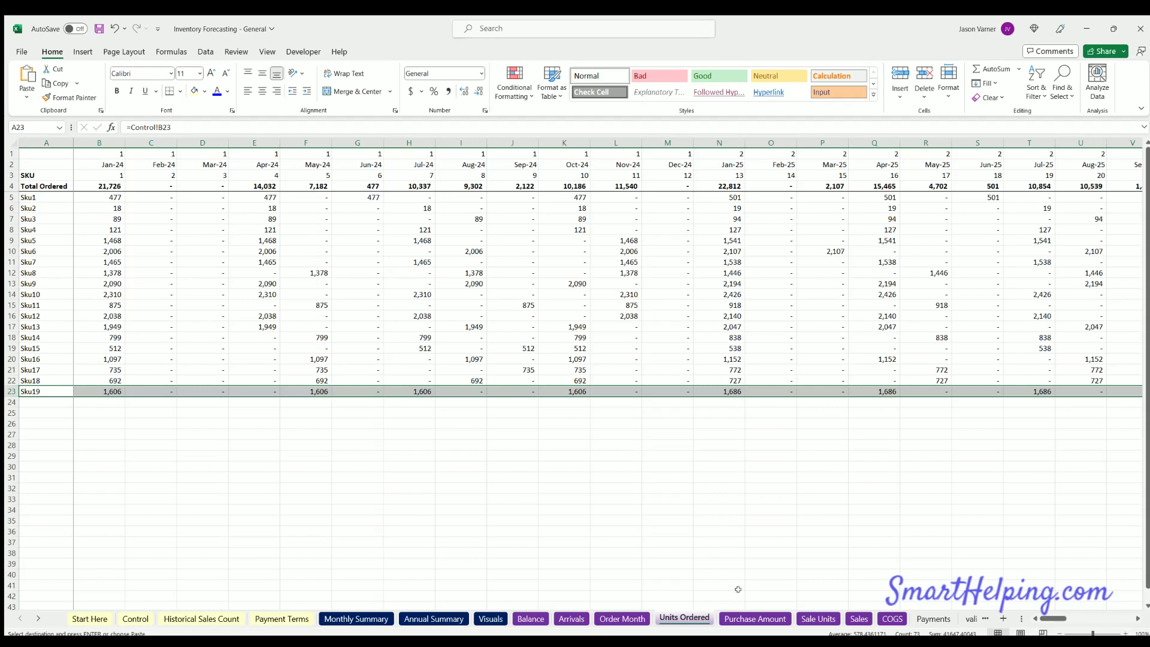
pyautogui.click(755, 619)
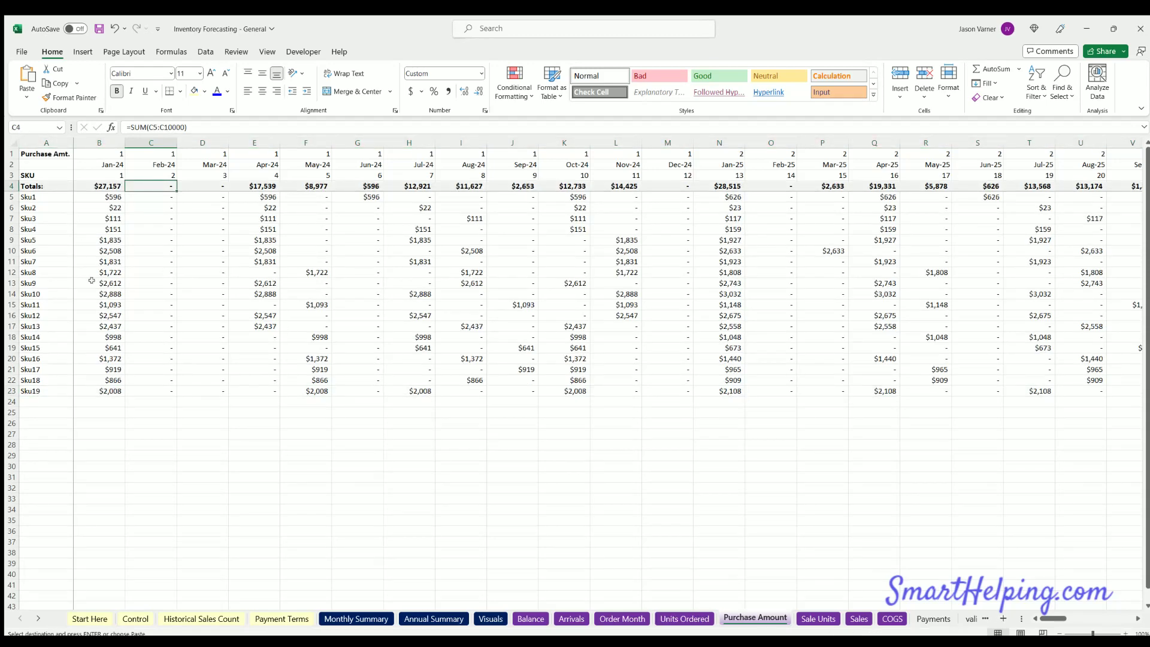
pyautogui.click(355, 619)
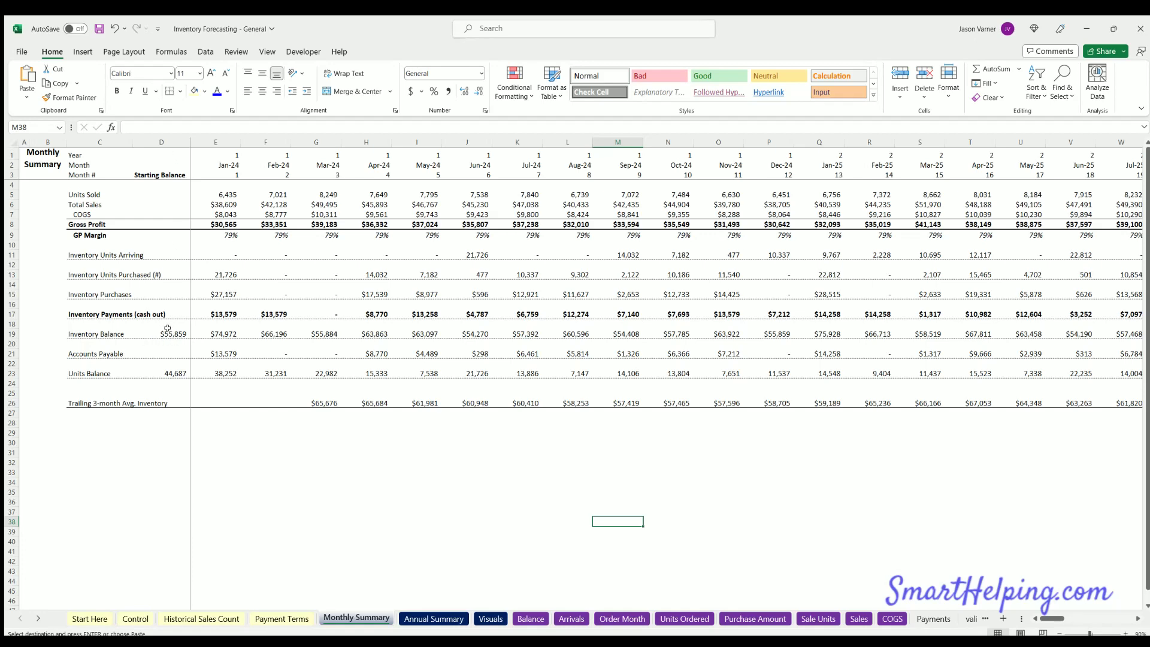
# - Review the current inventory balances and average unit costs on the Control sheet, along with the Monthly Summary and Historical Sales Count
pyautogui.click(136, 619)
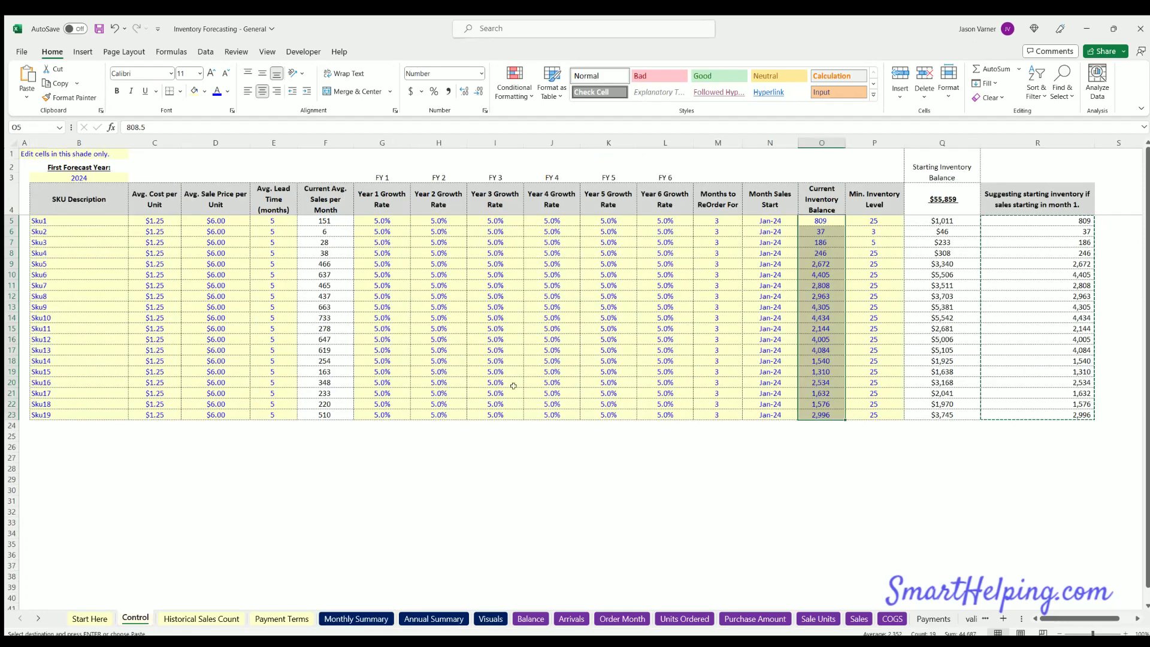
pyautogui.click(818, 217)
pyautogui.moveTo(817, 304); pyautogui.dragTo(821, 339)
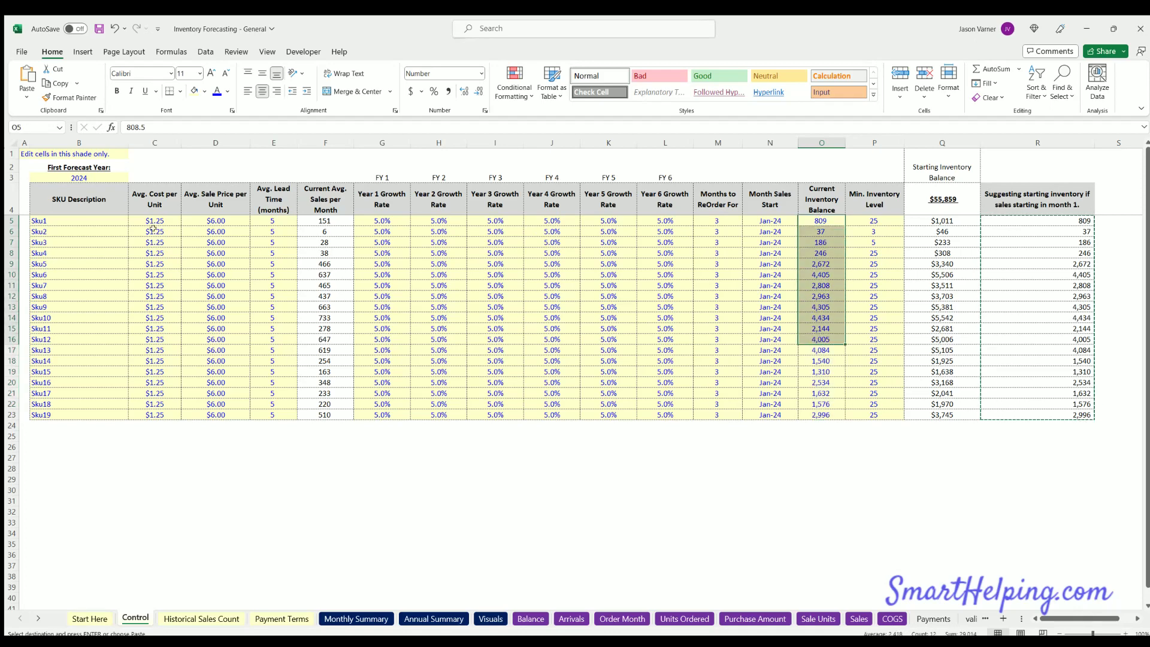
pyautogui.moveTo(157, 220); pyautogui.dragTo(157, 255)
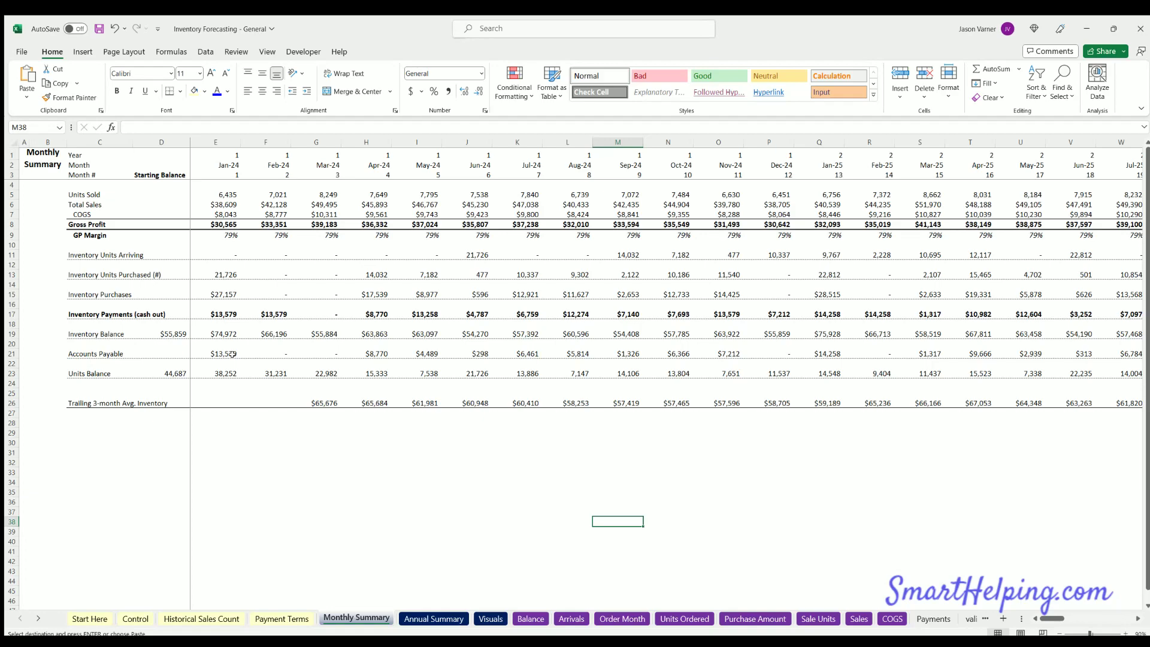
pyautogui.click(196, 617)
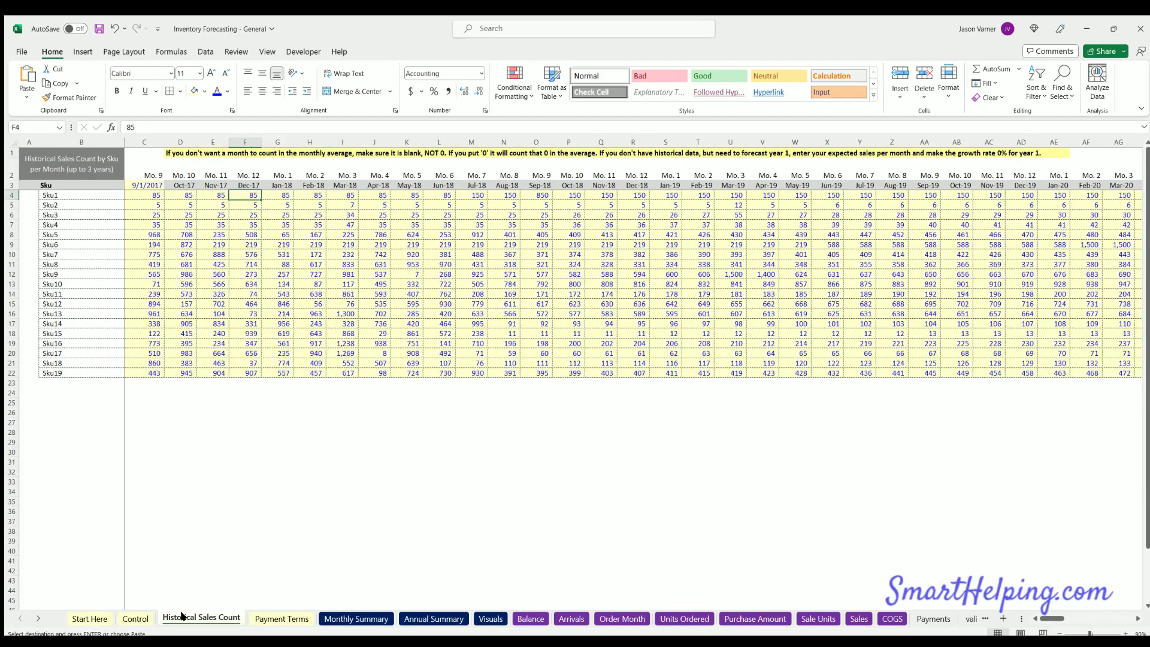
pyautogui.click(136, 618)
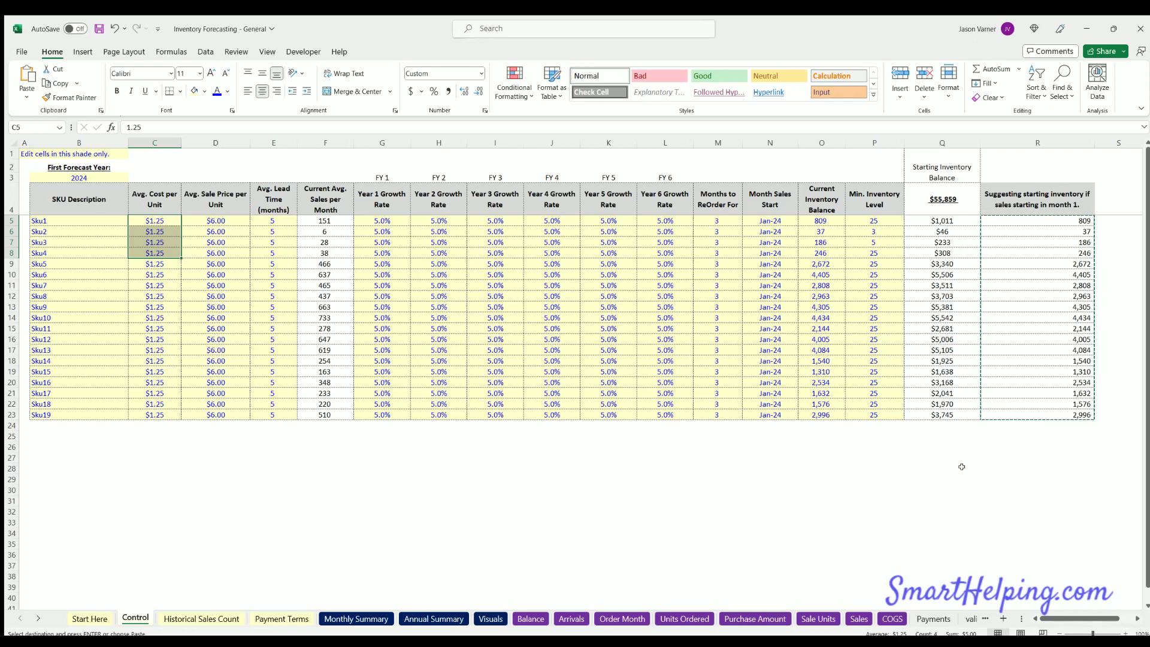
# - Set Sku1's Month Sales Start to Jan-25 on the Control sheet and fill it down through Sku19
pyautogui.doubleClick(943, 468)
pyautogui.click(944, 511)
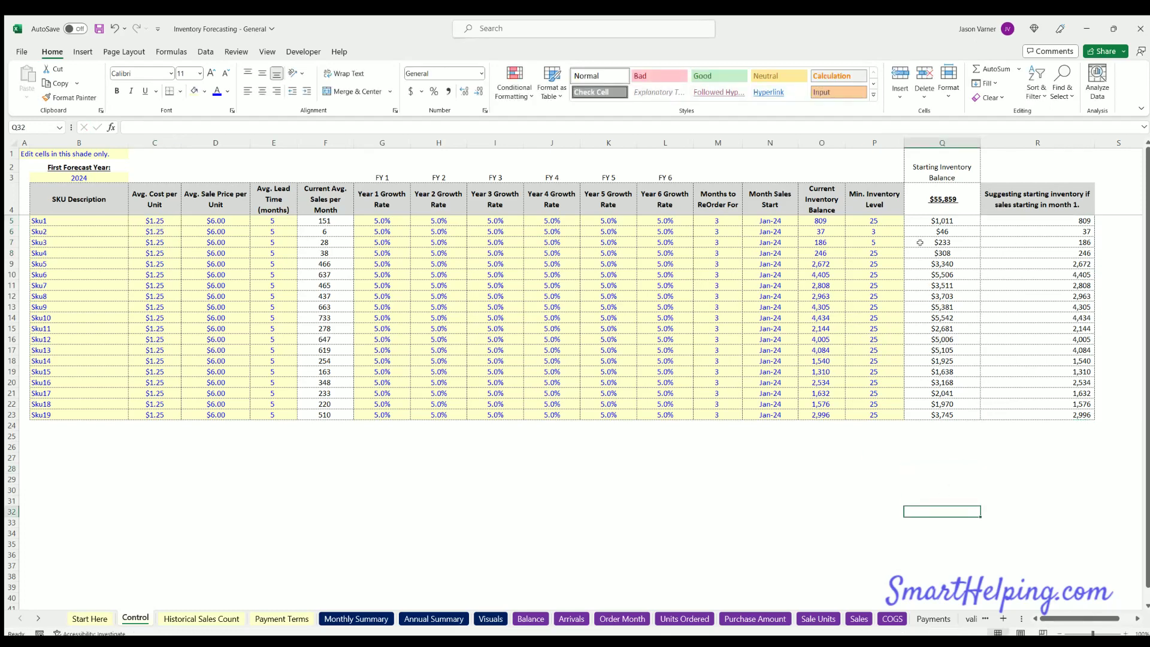
pyautogui.click(796, 220)
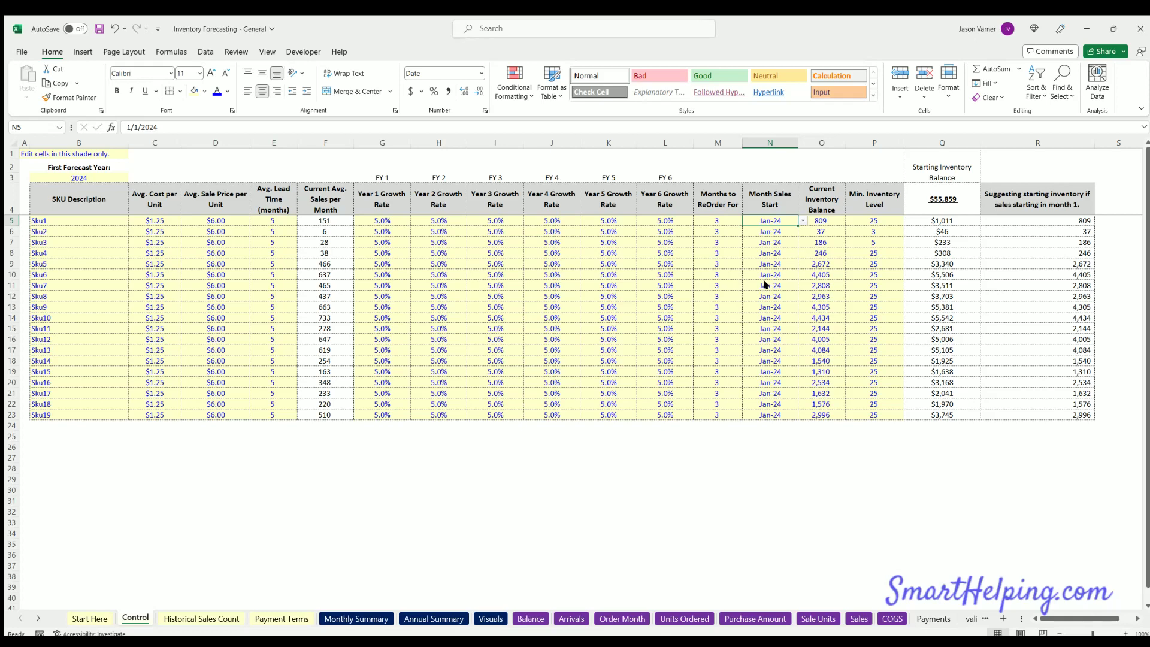
pyautogui.click(803, 220)
pyautogui.click(789, 237)
pyautogui.click(786, 230)
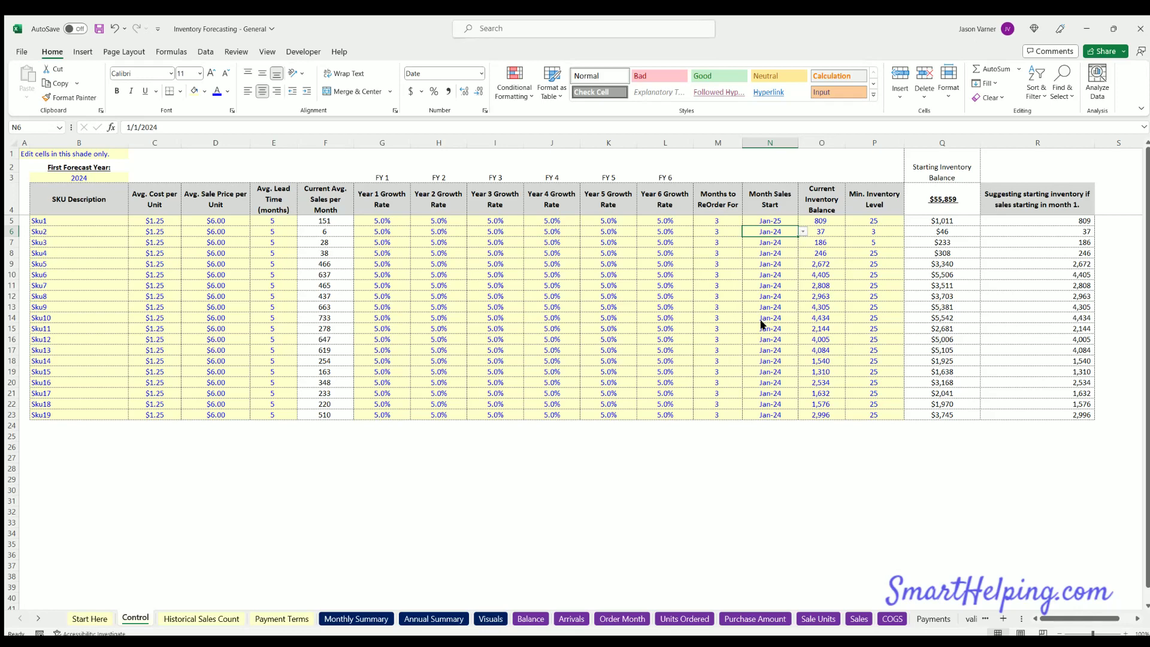
pyautogui.click(779, 220)
pyautogui.moveTo(798, 226); pyautogui.dragTo(802, 418)
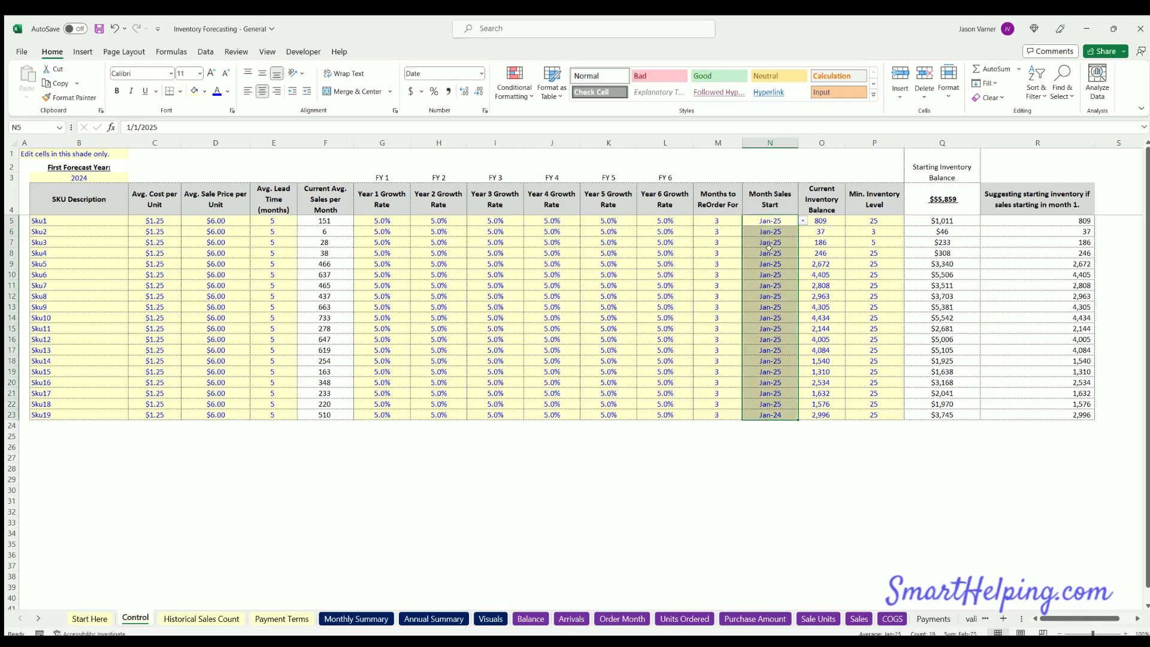
pyautogui.click(769, 248)
# - Examine the January 2025 and August 2024 columns of the Monthly Summary, plus the Balance and Order Month schedules
pyautogui.click(362, 619)
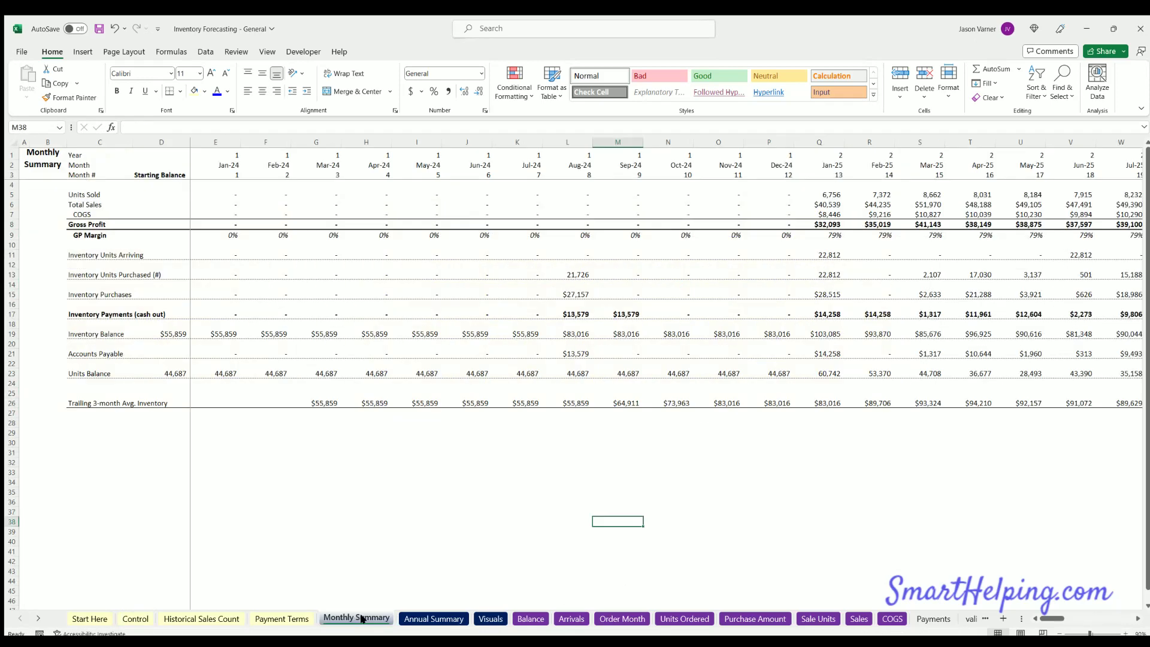
pyautogui.moveTo(827, 158); pyautogui.dragTo(824, 401)
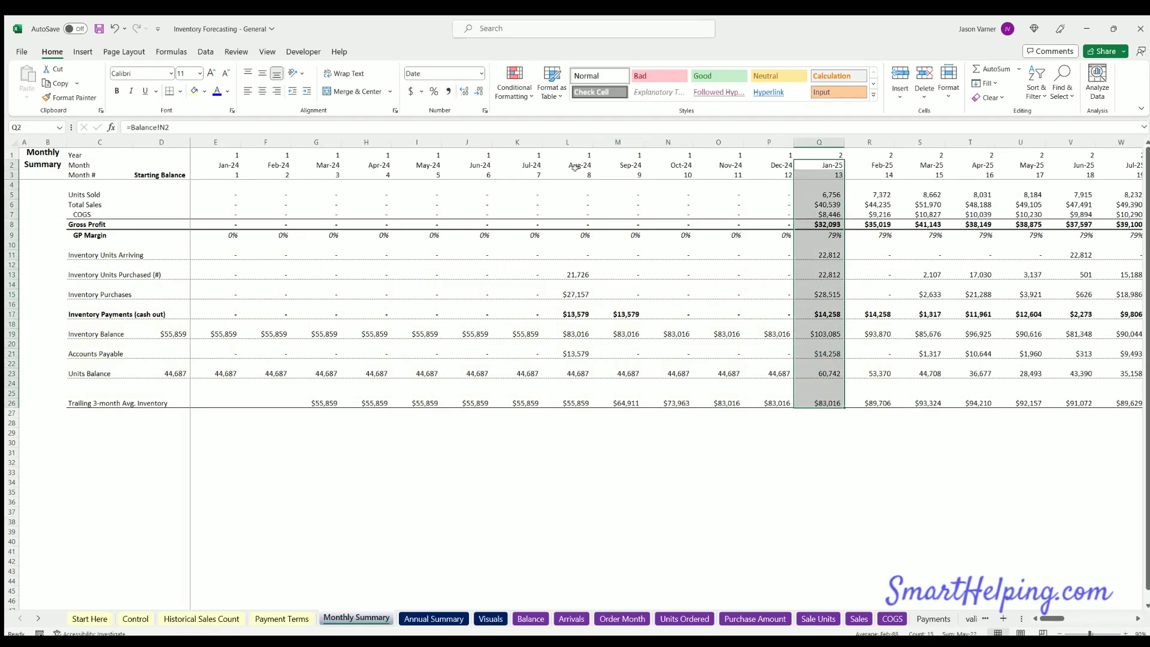
pyautogui.moveTo(576, 165); pyautogui.dragTo(568, 399)
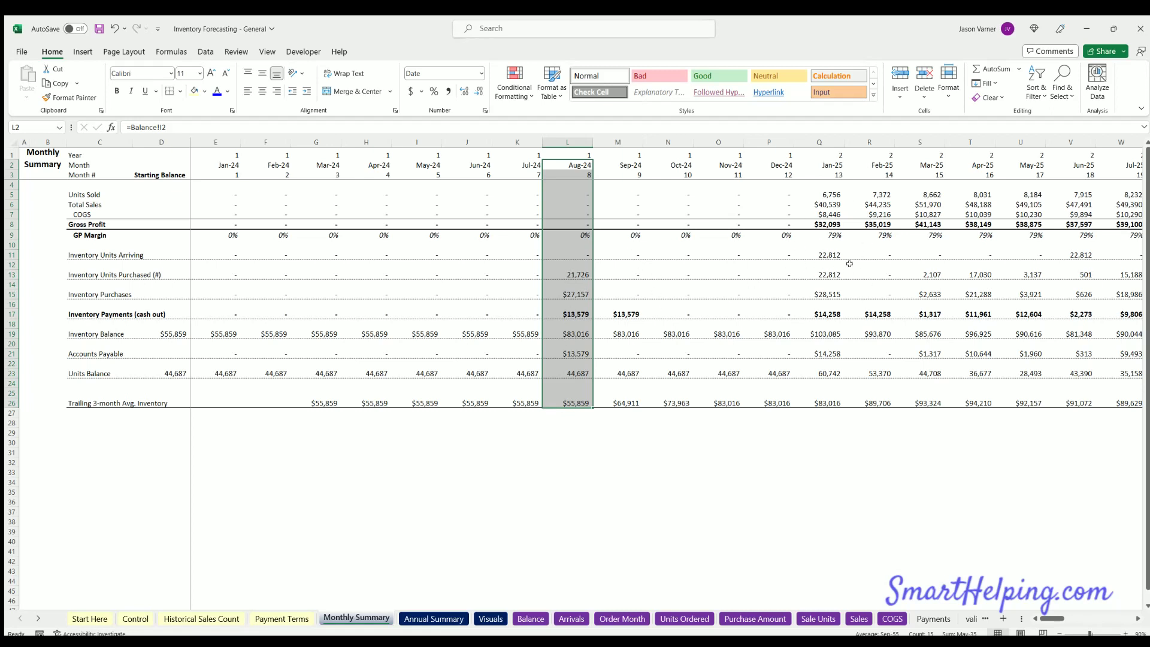
pyautogui.click(568, 273)
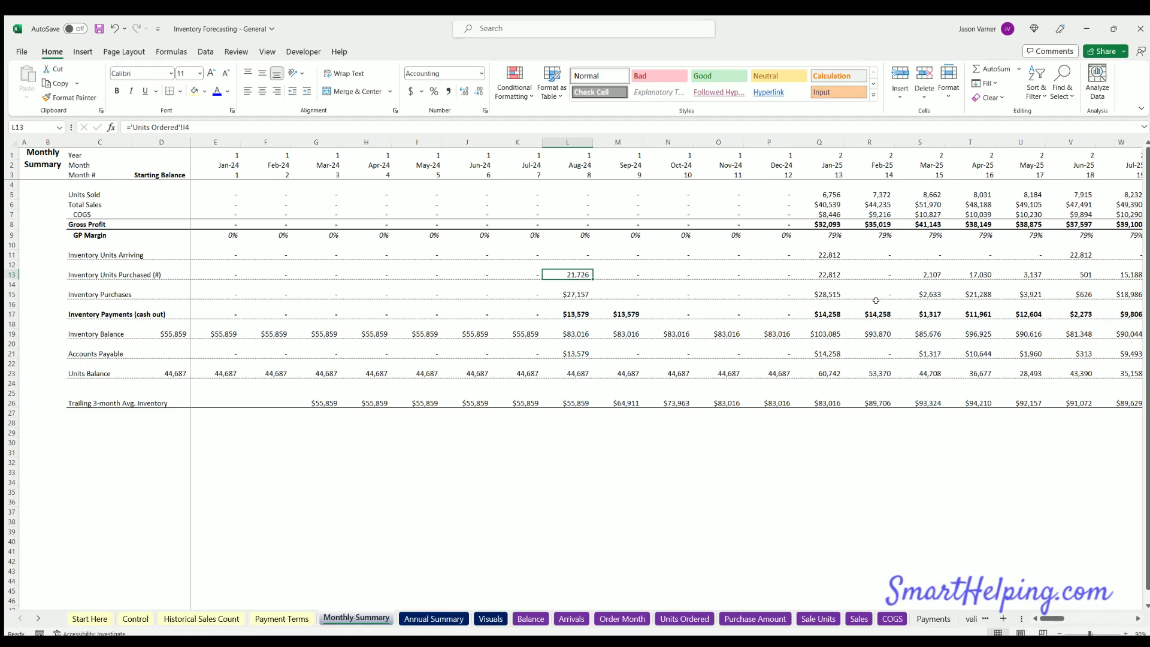
pyautogui.click(522, 618)
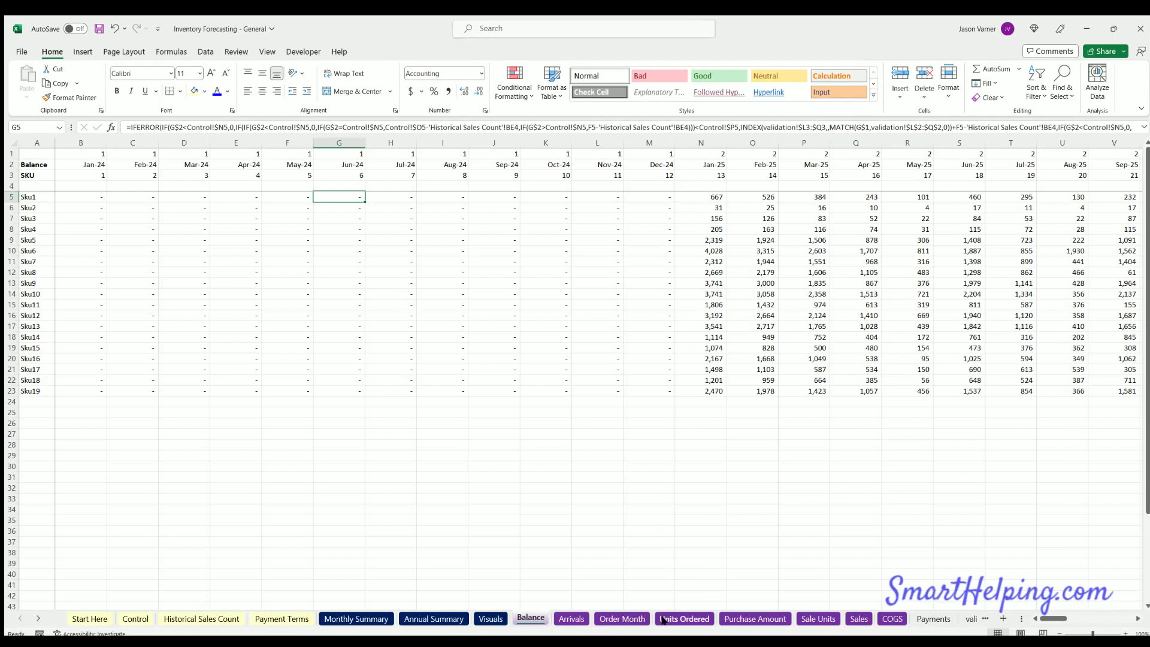
pyautogui.click(626, 620)
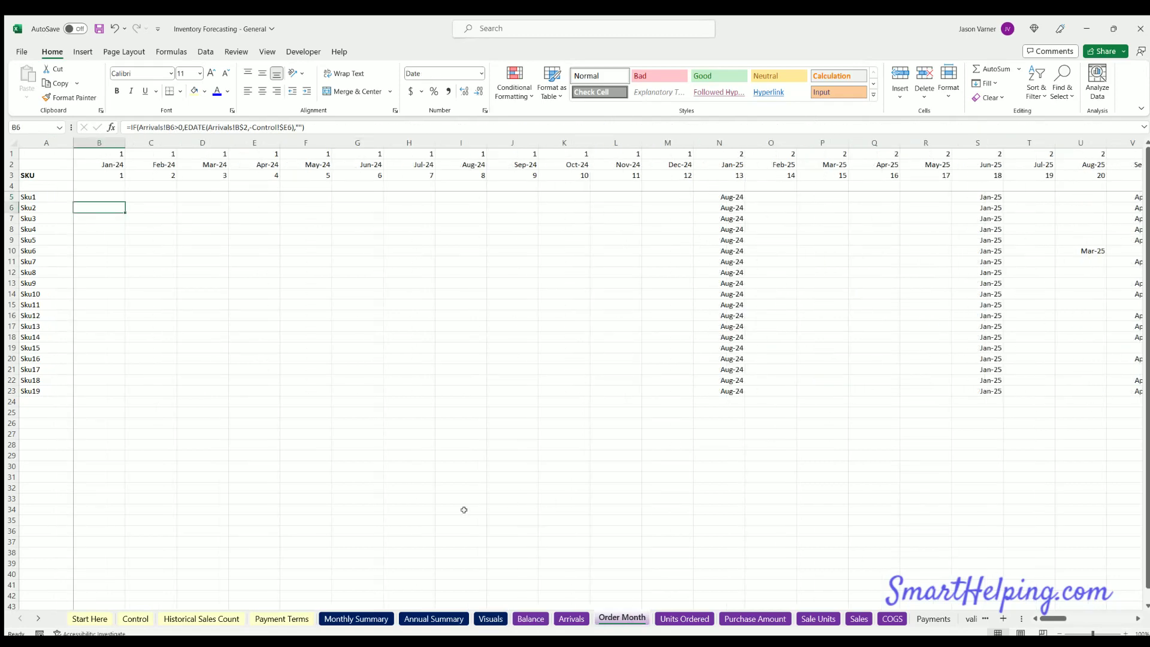
# - Review Sku1's average lead time, the Monthly Summary, and the current and suggested starting inventory columns on the Control sheet
pyautogui.click(136, 619)
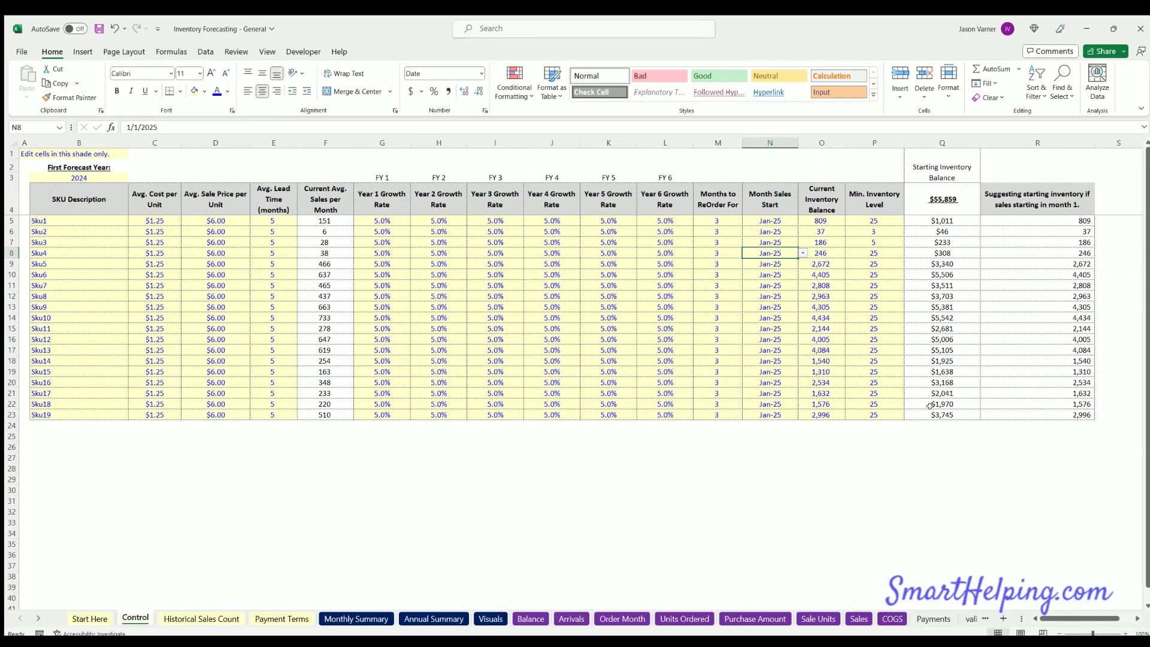
pyautogui.click(274, 220)
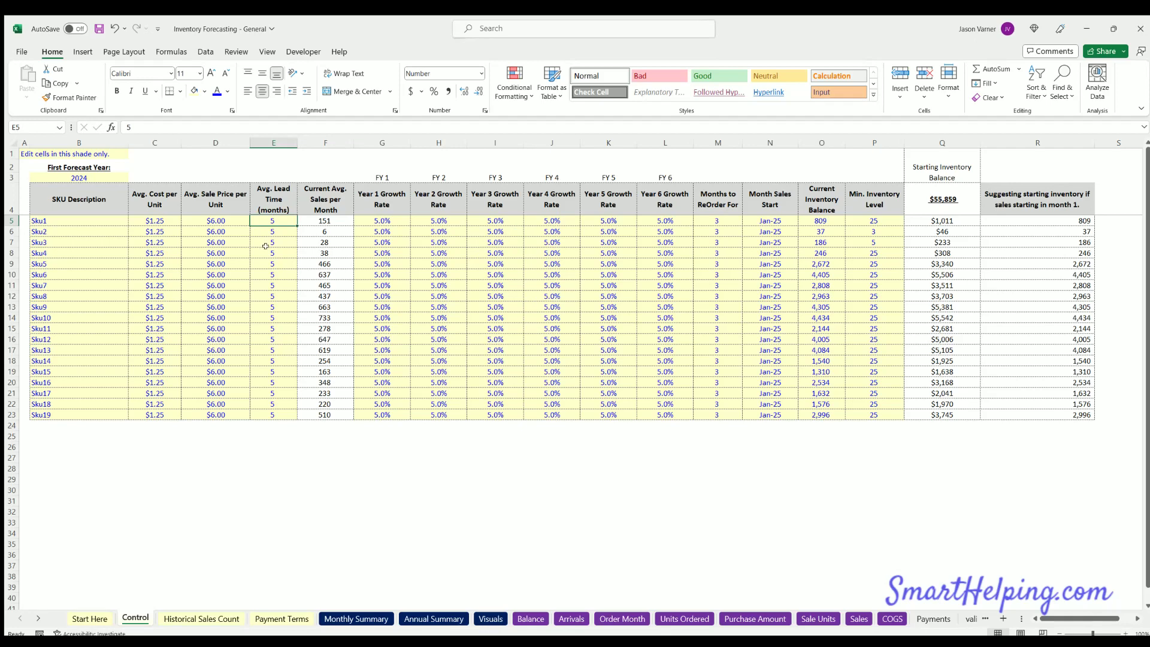
pyautogui.click(357, 618)
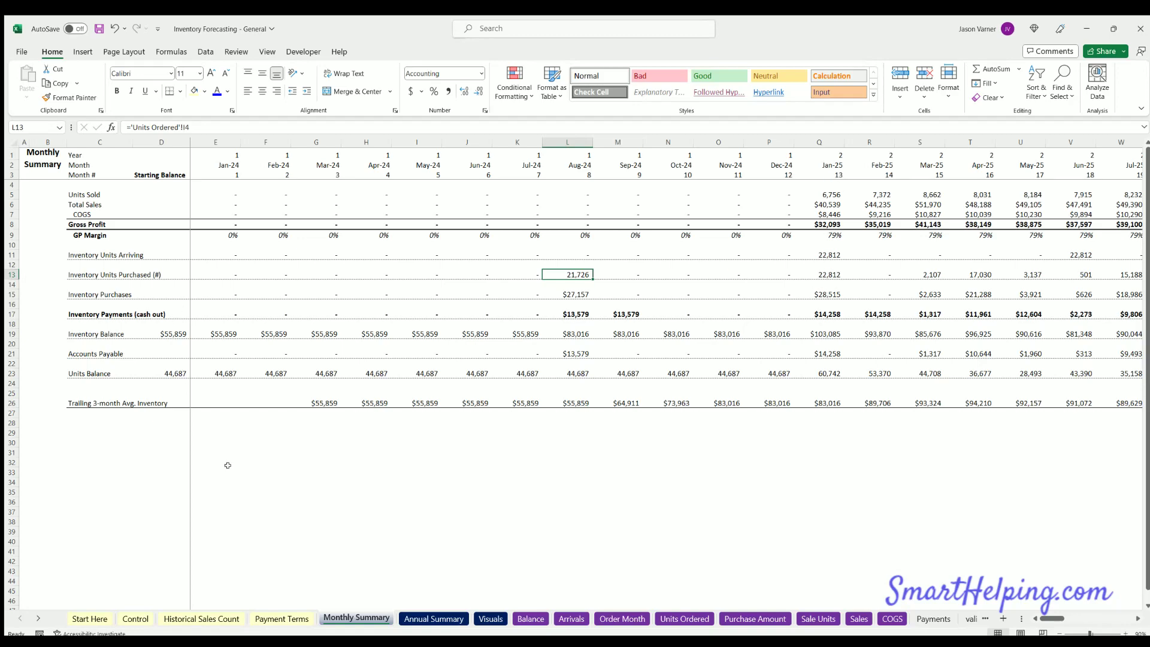
pyautogui.click(199, 619)
pyautogui.click(135, 619)
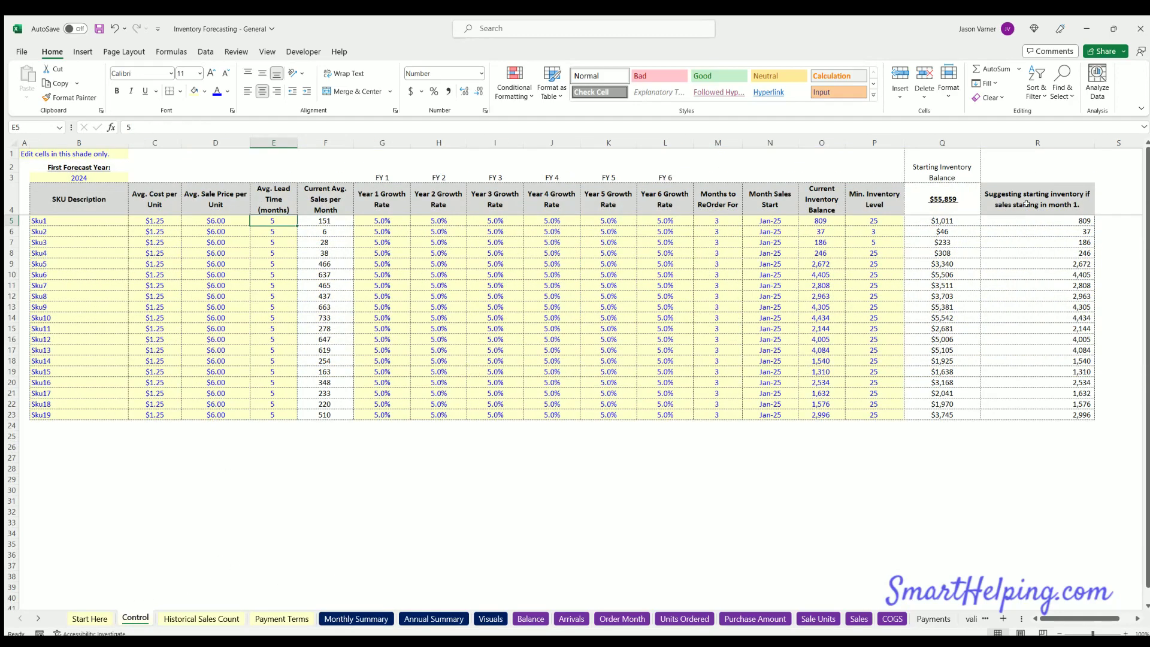
pyautogui.moveTo(821, 220); pyautogui.dragTo(821, 415)
pyautogui.click(1038, 223)
pyautogui.hotkey('ctrl', 'shift', 'Down')
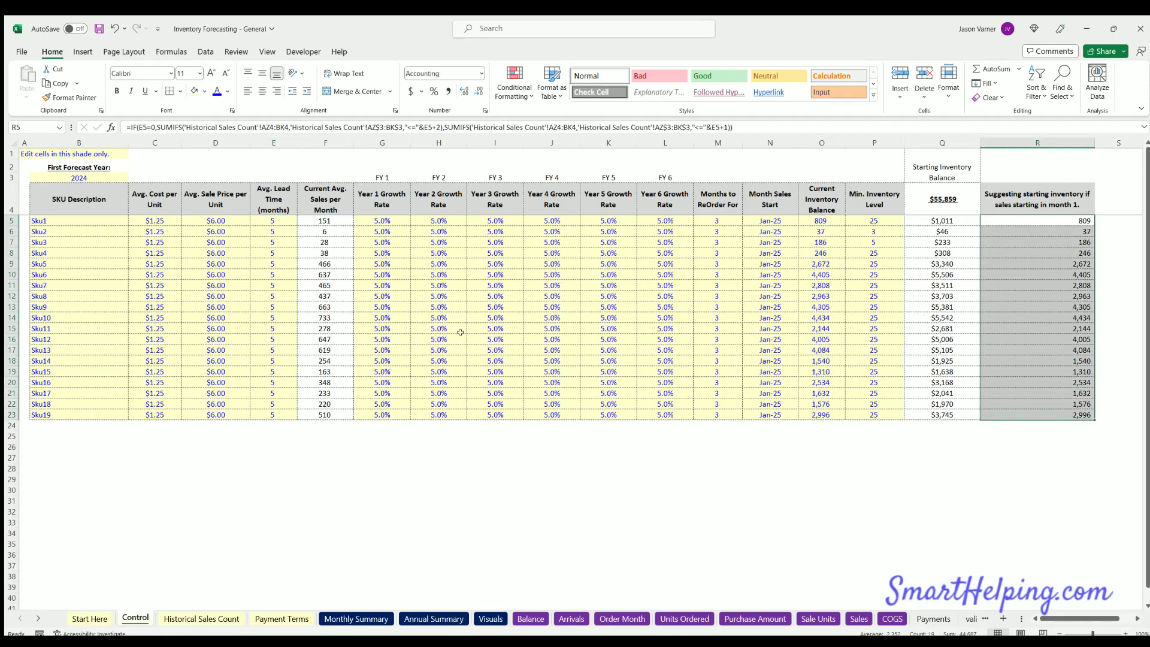
# - Set Sku1's Month Sales Start to 1/1/2024 and fill it down through Sku19
pyautogui.click(770, 221)
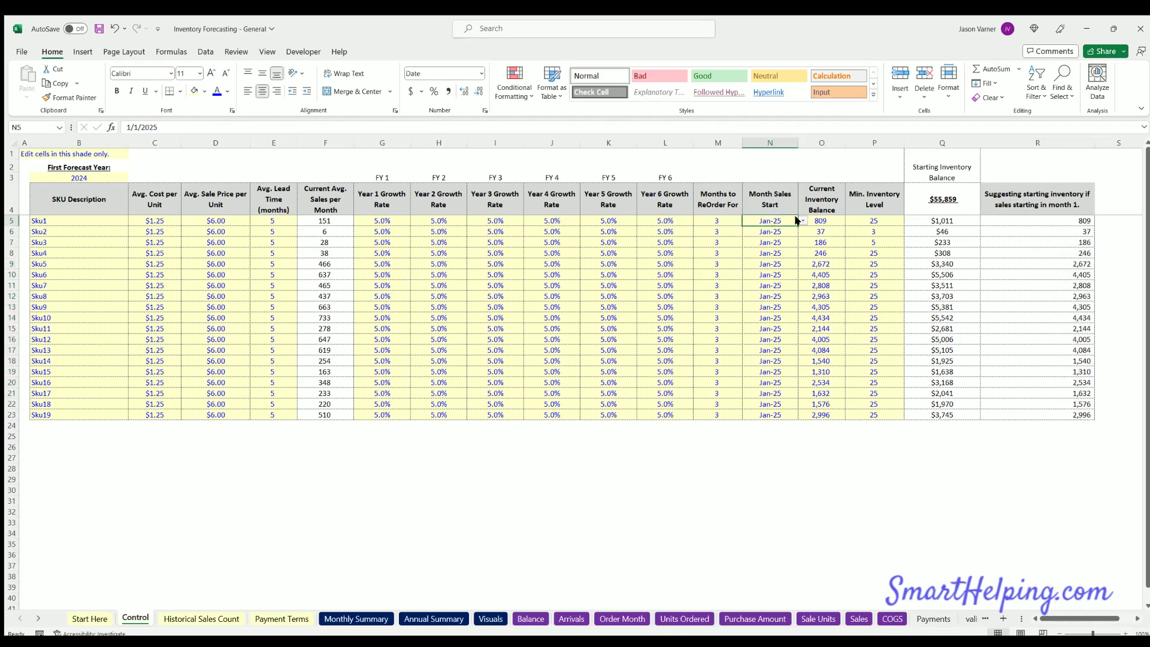
pyautogui.write('1/1/2024')
pyautogui.press('Return')
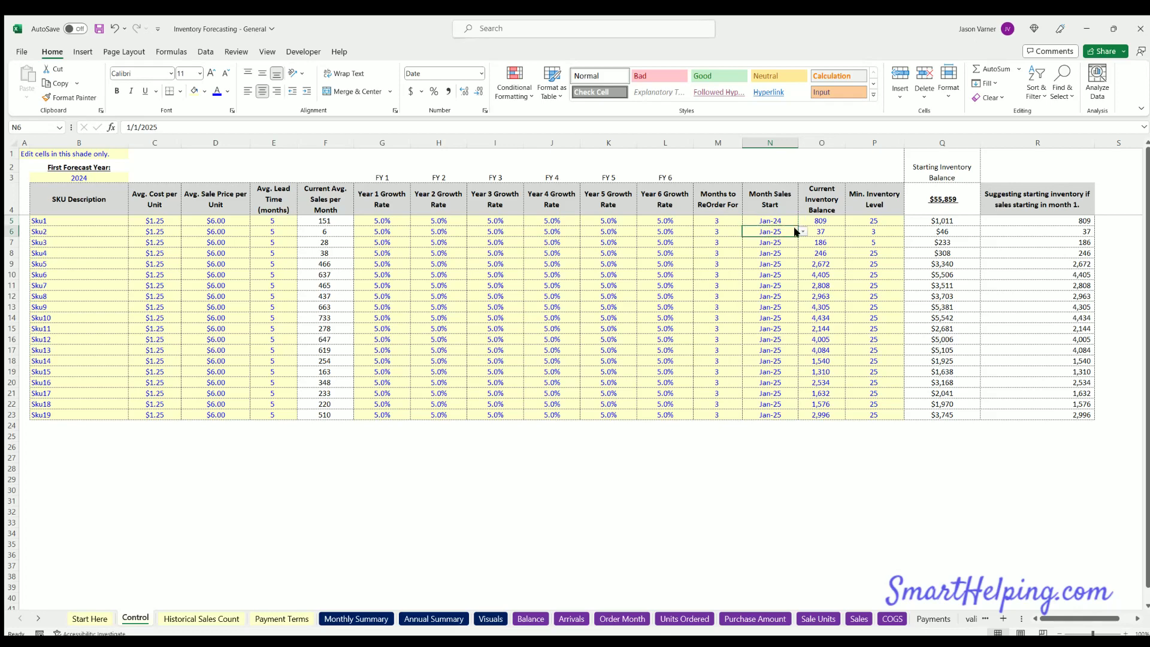
pyautogui.click(773, 222)
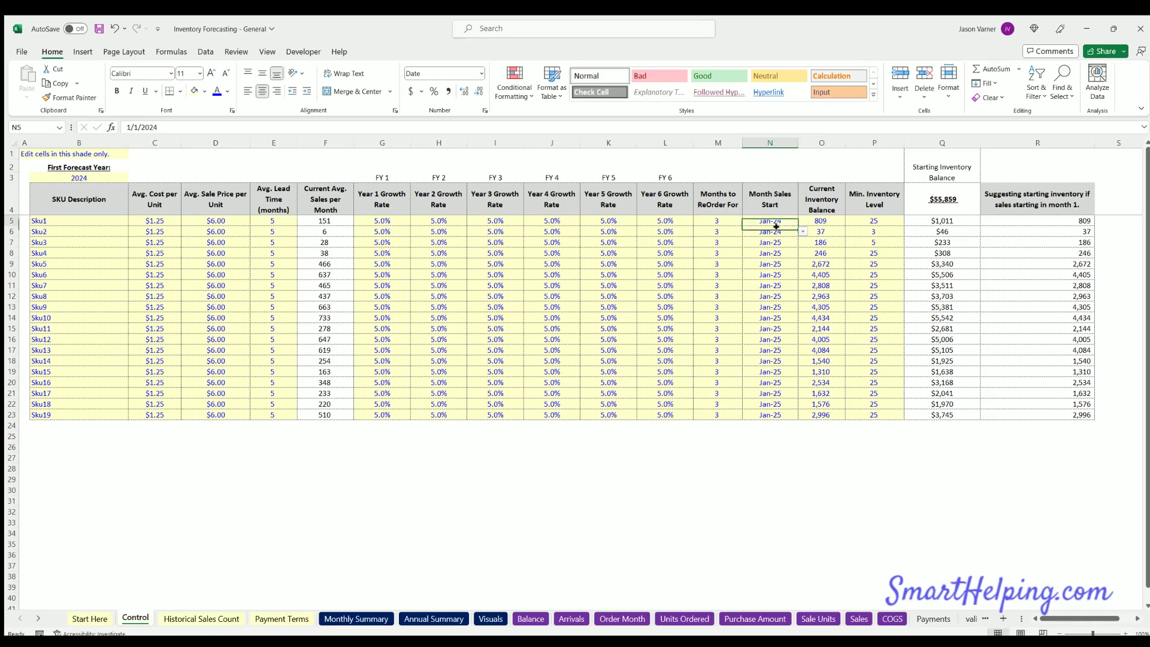
pyautogui.moveTo(798, 226); pyautogui.dragTo(796, 418)
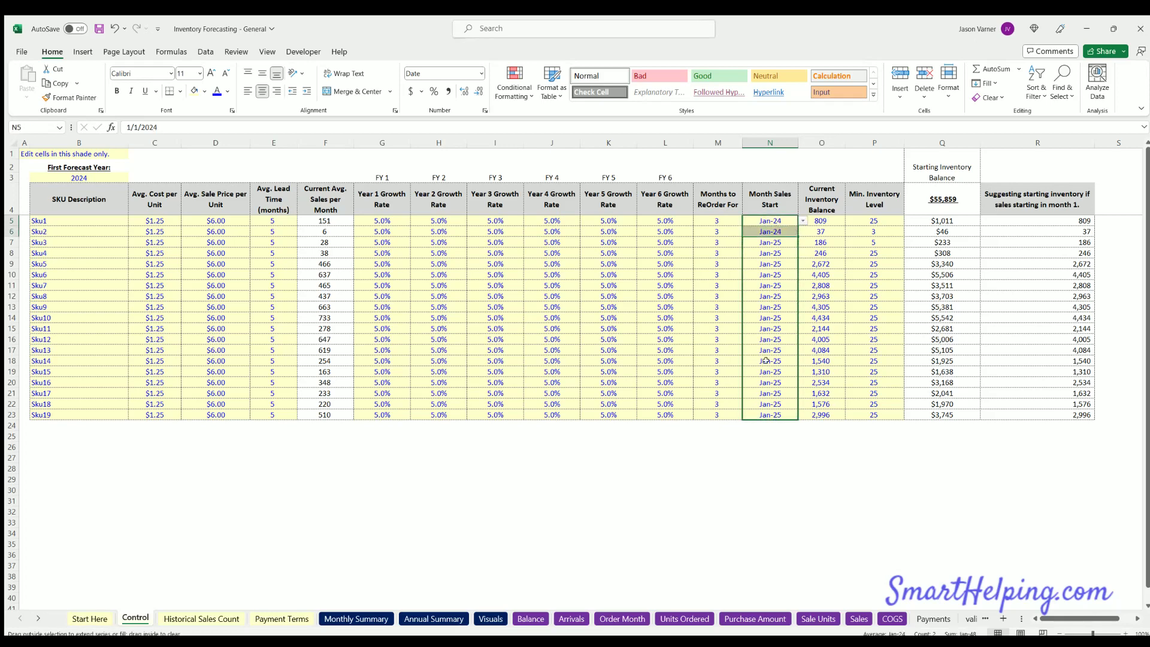
pyautogui.click(775, 303)
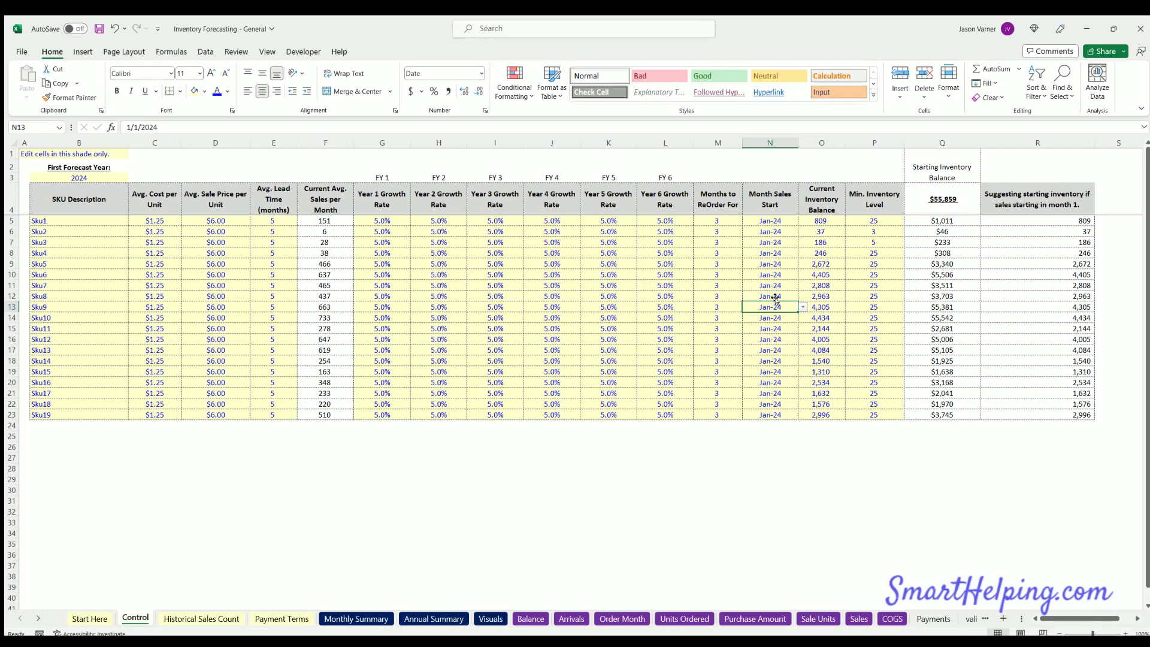
# - Set Sku1's average lead time to 2 months, fill it down through Sku19, and save the workbook
pyautogui.click(271, 219)
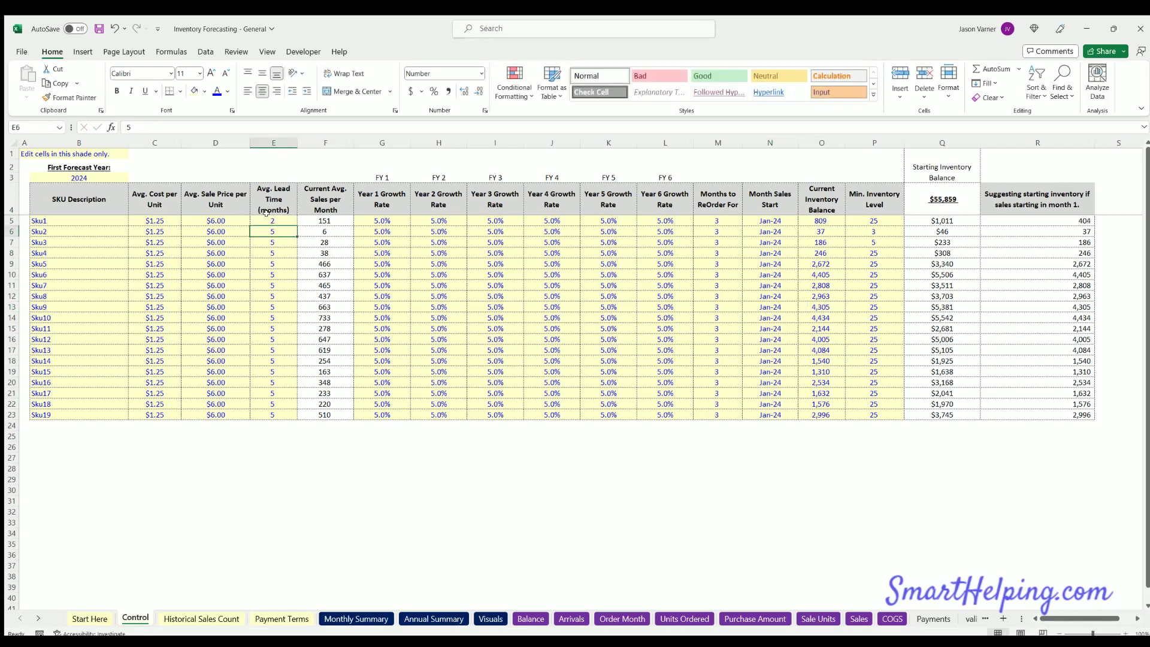
pyautogui.write('2')
pyautogui.press('Return')
pyautogui.click(292, 219)
pyautogui.moveTo(292, 221); pyautogui.dragTo(293, 418)
pyautogui.click(99, 28)
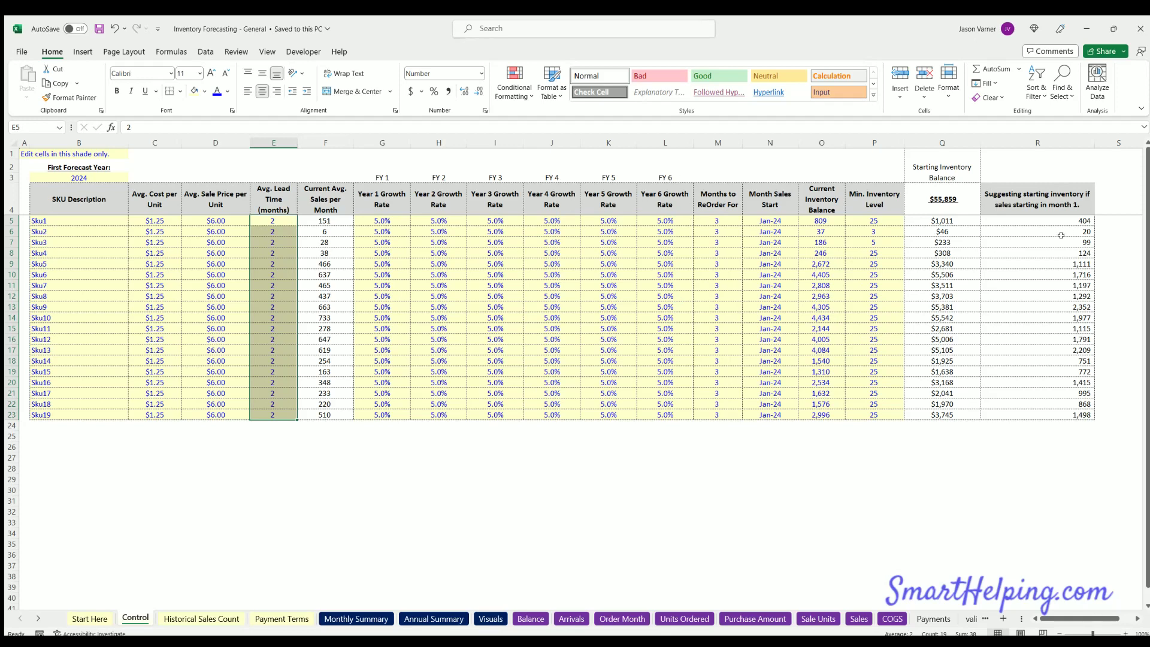
# - Review the First Forecast Year, Month Sales Start and lead time inputs on the Control sheet, along with the Monthly Summary
pyautogui.click(76, 168)
pyautogui.click(75, 174)
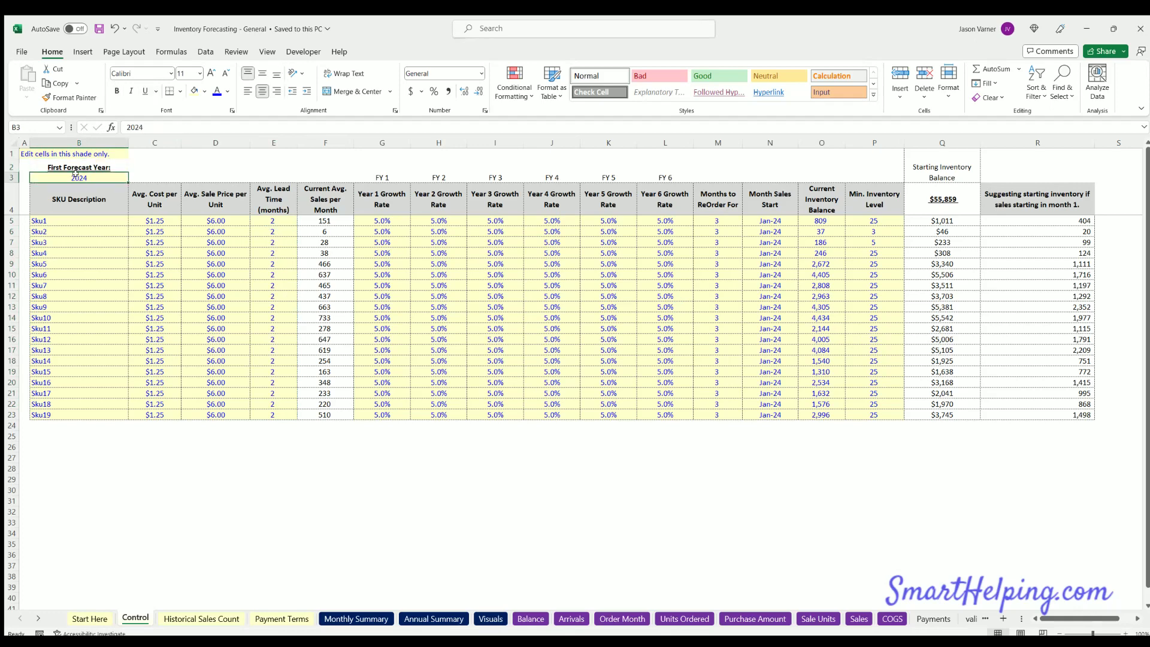
pyautogui.click(340, 620)
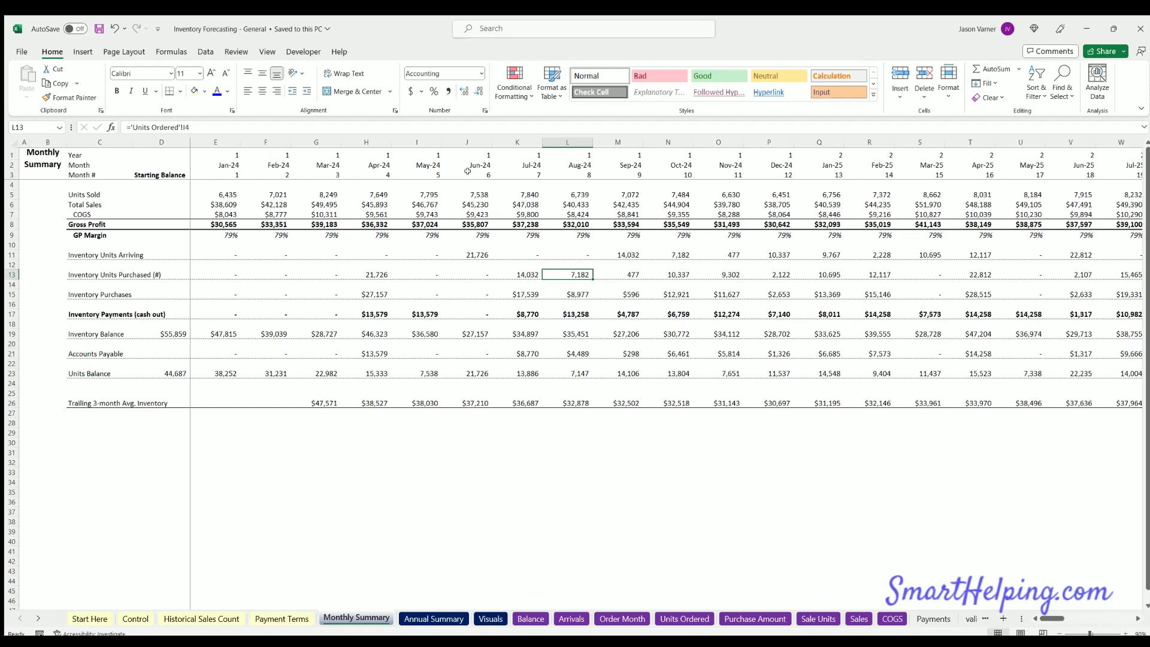
pyautogui.click(135, 619)
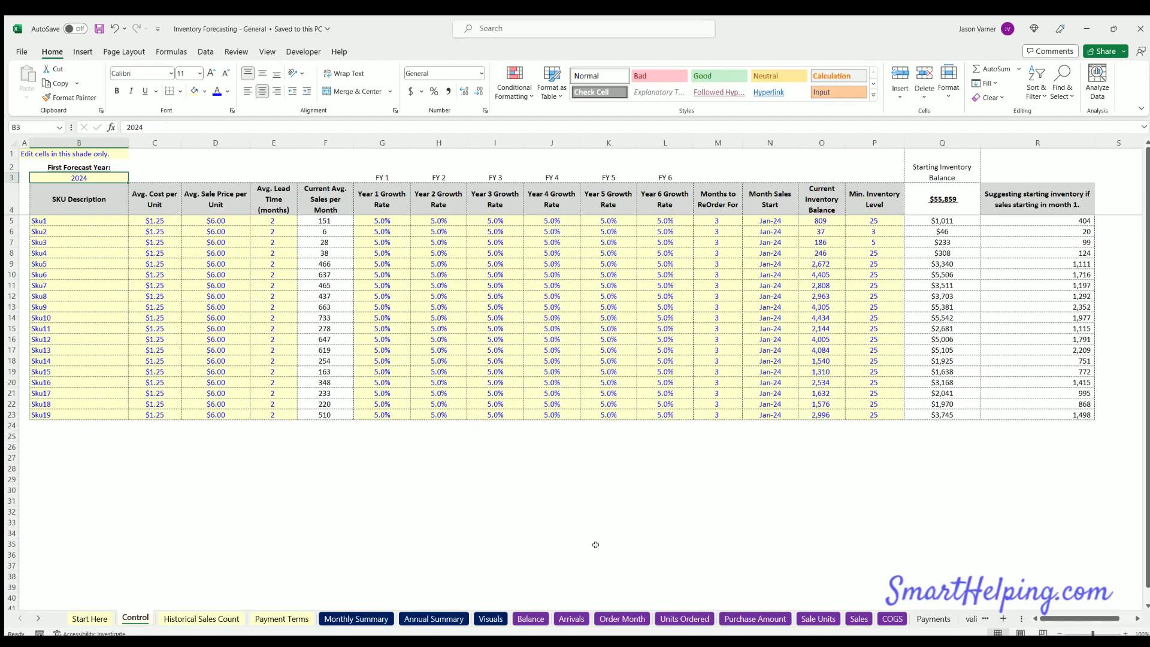
pyautogui.click(778, 219)
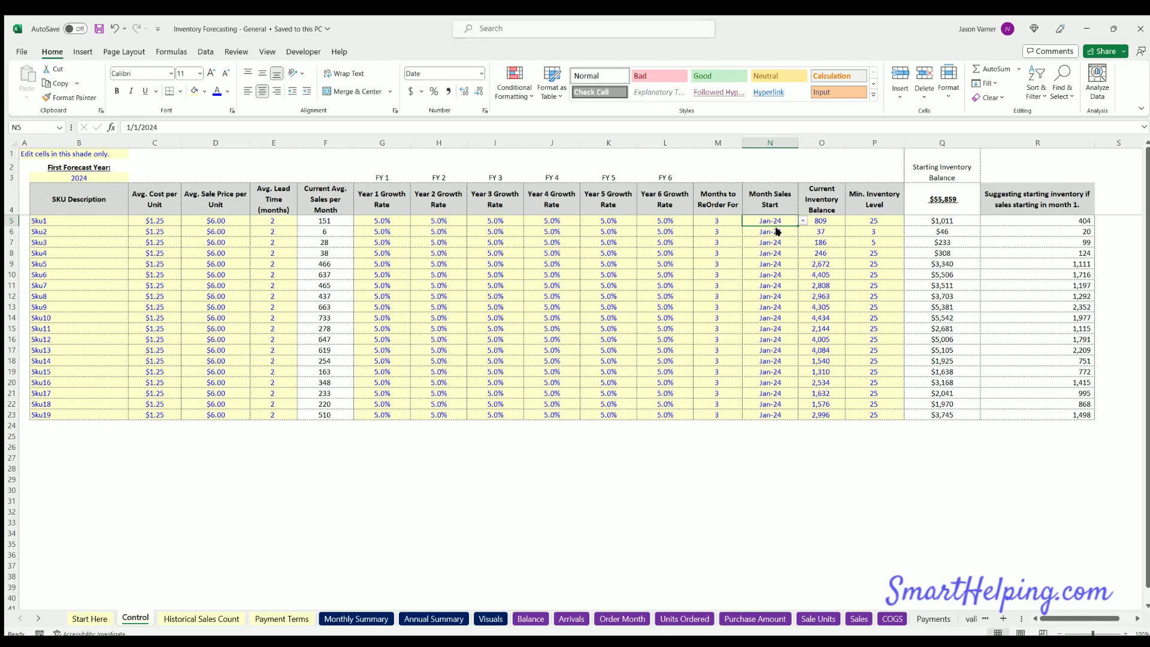
pyautogui.click(494, 545)
pyautogui.click(78, 174)
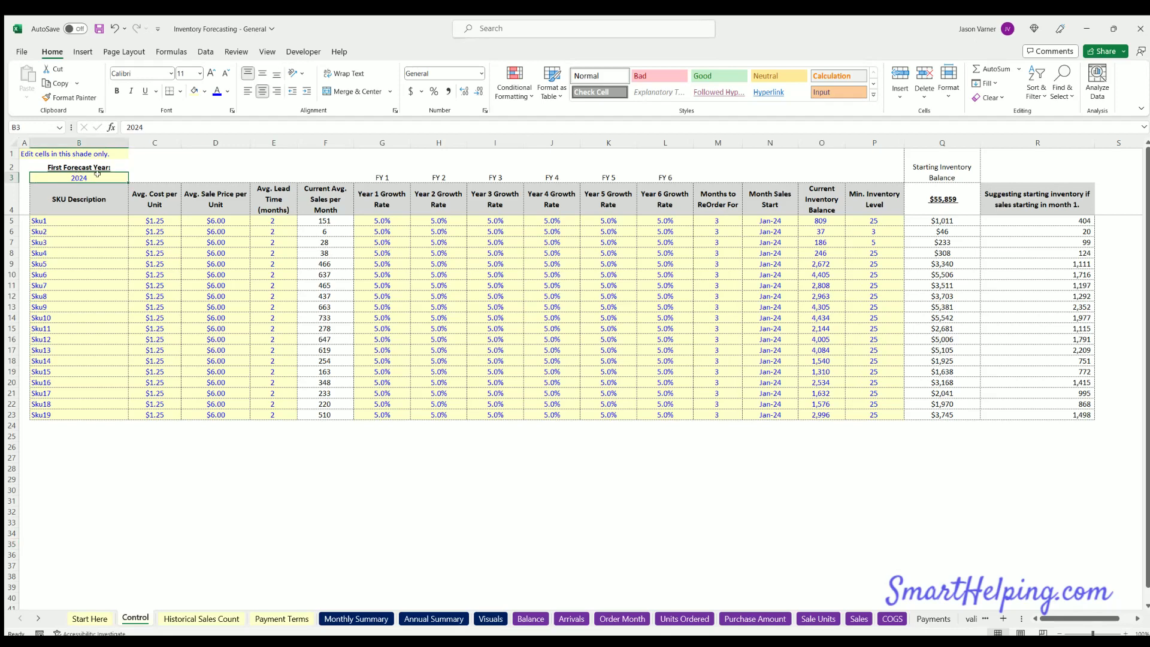
pyautogui.click(768, 219)
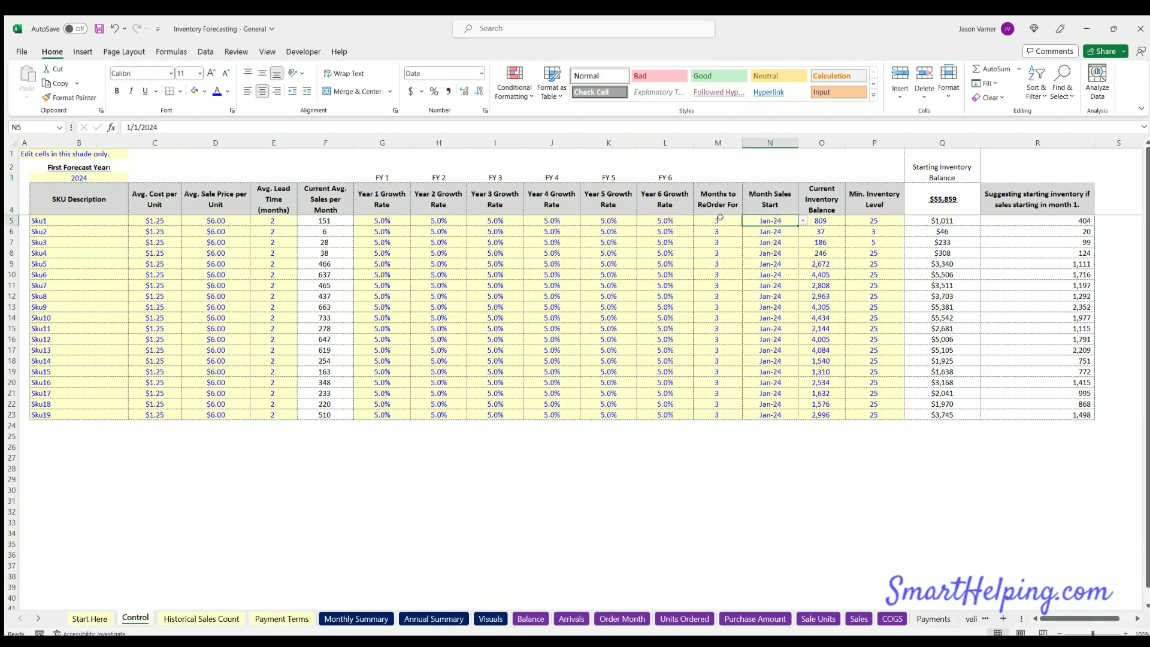
pyautogui.click(265, 219)
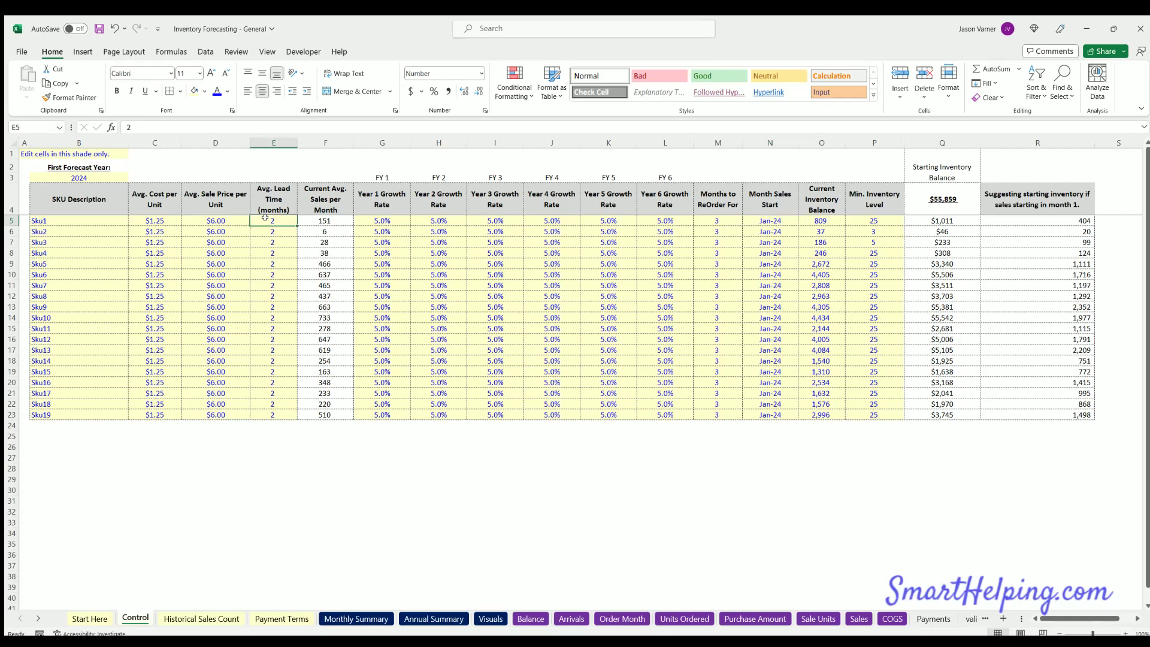
# - Examine the Months to ReOrder For inputs for the first SKUs and the Order Amount per Year table on the validation sheet
pyautogui.click(719, 198)
pyautogui.click(717, 221)
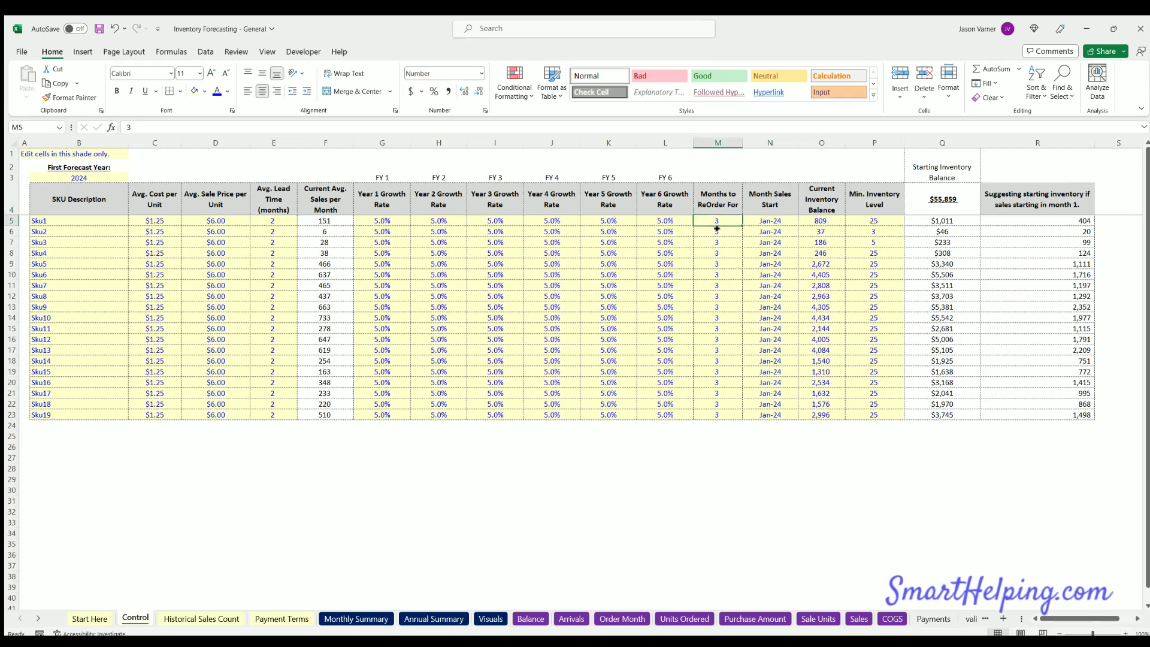
pyautogui.click(716, 232)
pyautogui.click(716, 248)
pyautogui.click(720, 219)
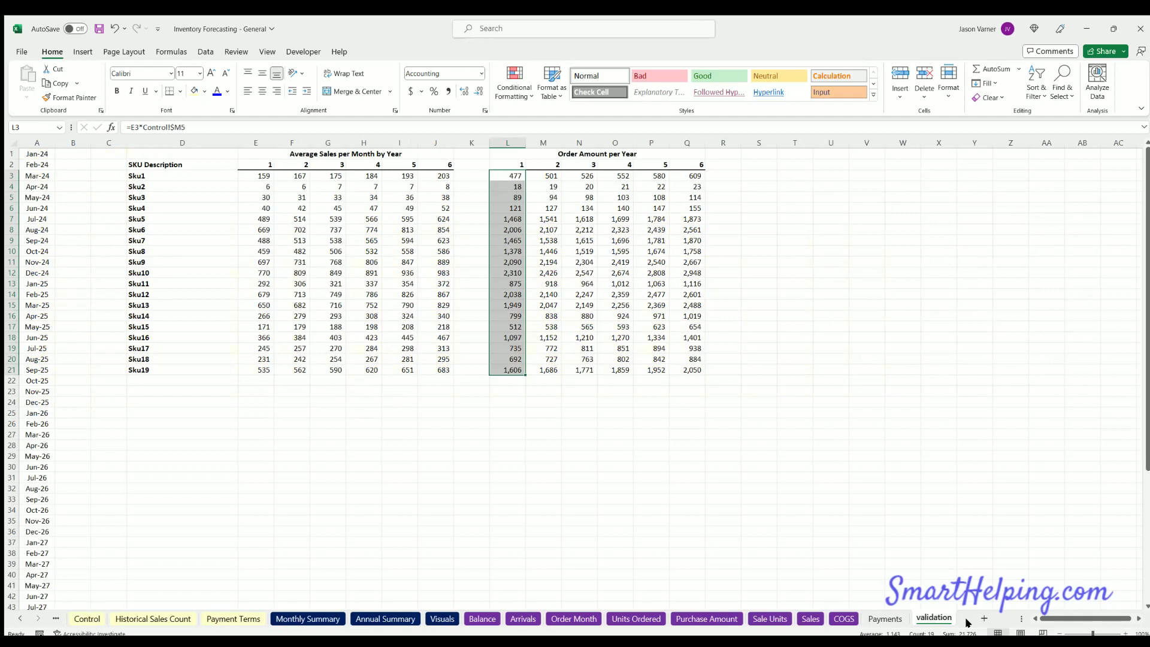
pyautogui.click(637, 455)
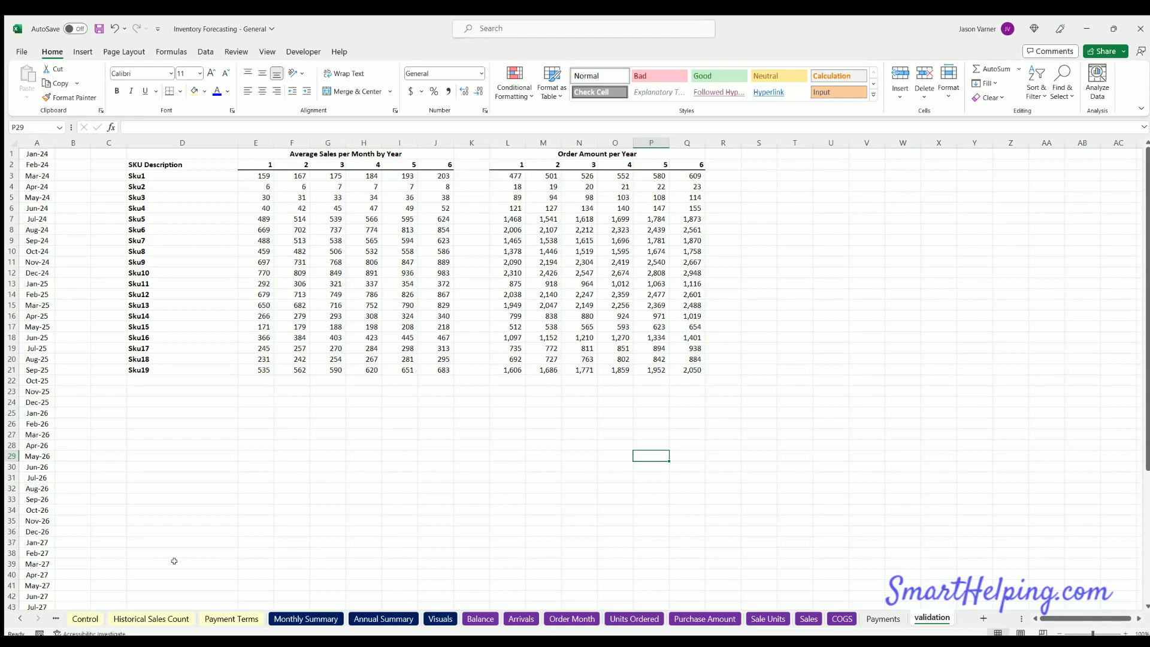
# - Compare the Control sheet's Months to ReOrder For values with the validation tables and the Historical Sales Count
pyautogui.click(144, 618)
pyautogui.click(85, 618)
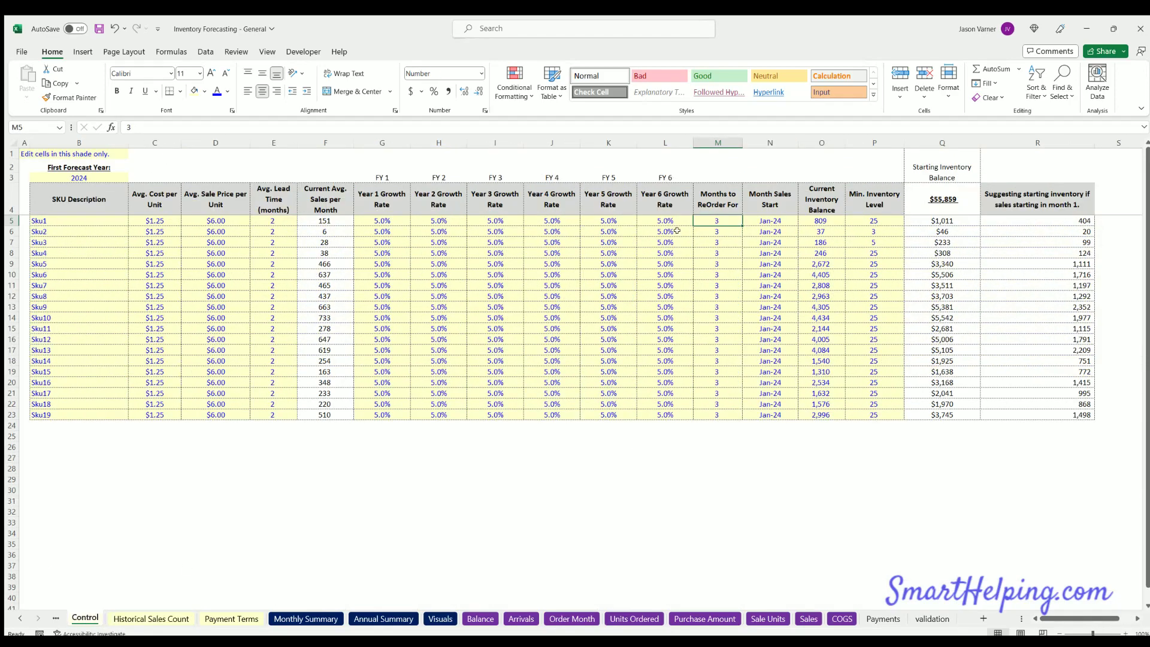
pyautogui.click(715, 230)
pyautogui.click(720, 254)
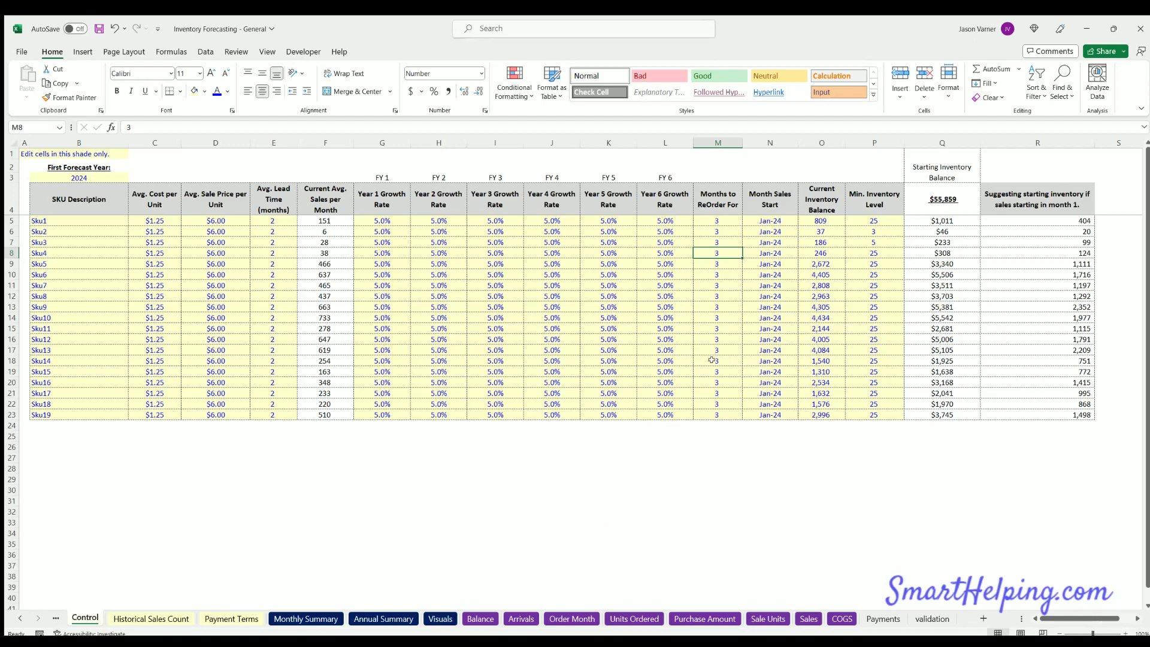
pyautogui.click(929, 620)
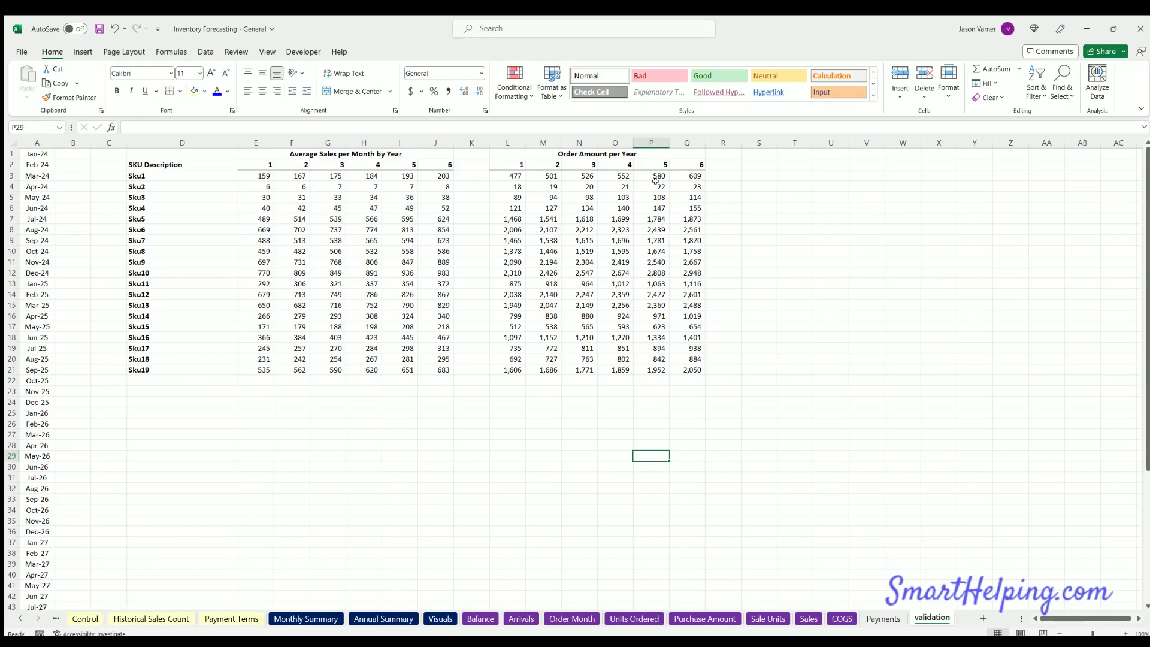
pyautogui.click(133, 618)
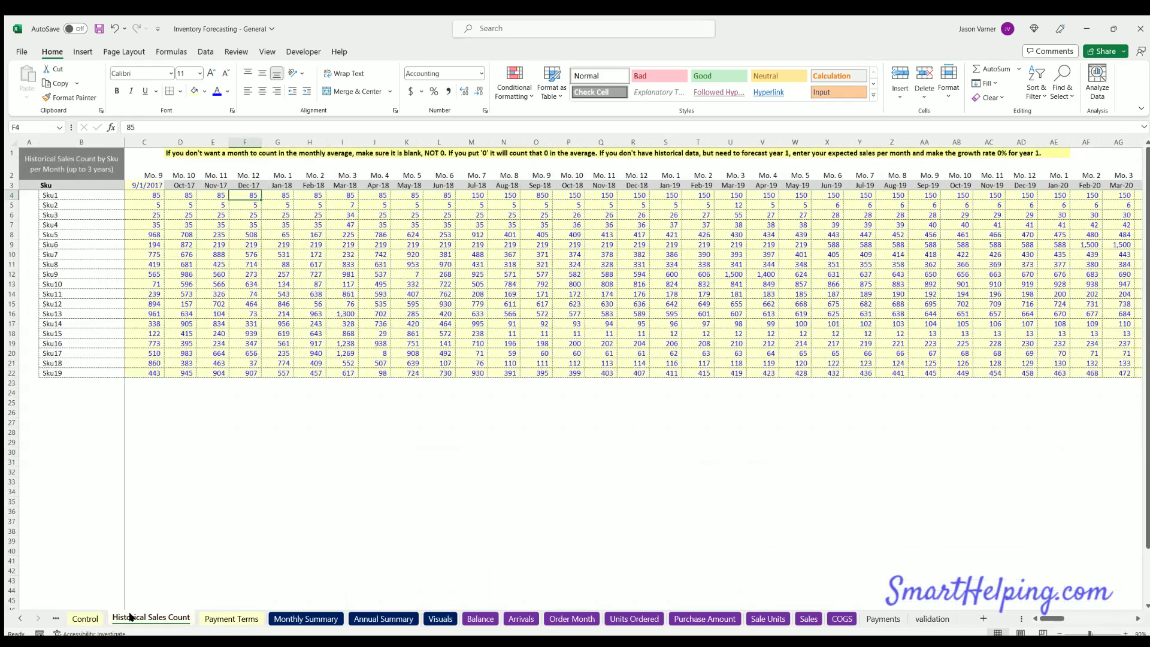
pyautogui.click(96, 619)
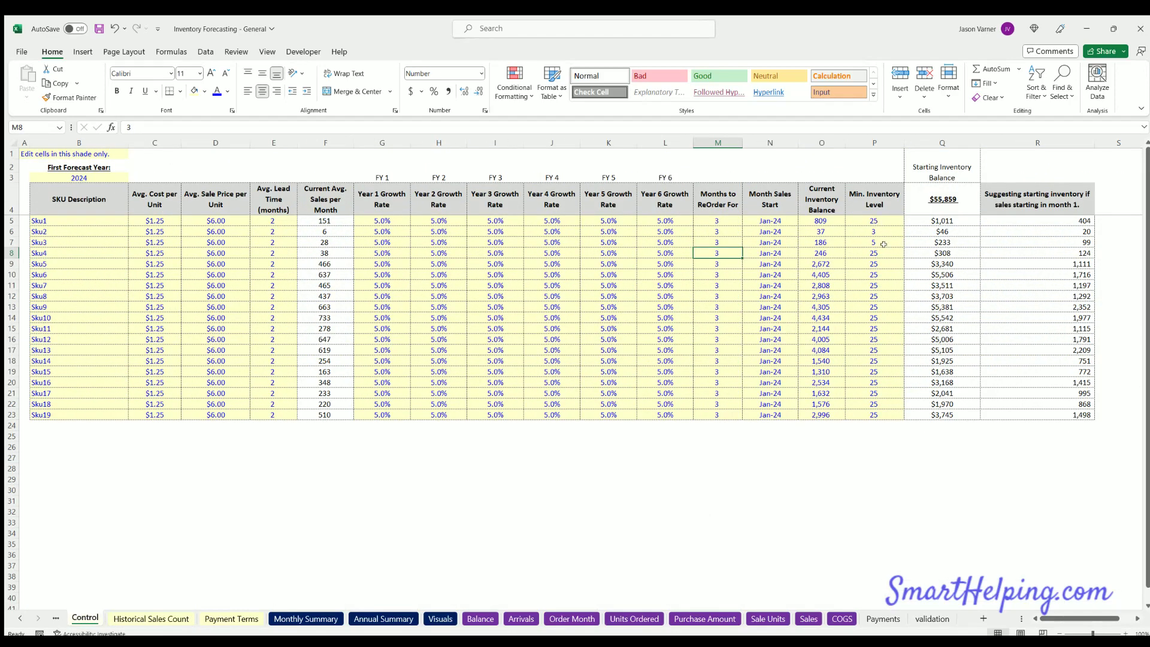
# - Review the Min. Inventory Level column, and trace Sku1's monthly balance from Jan-24 through Jun-24 on the Balance sheet
pyautogui.moveTo(876, 218); pyautogui.dragTo(866, 407)
pyautogui.click(868, 218)
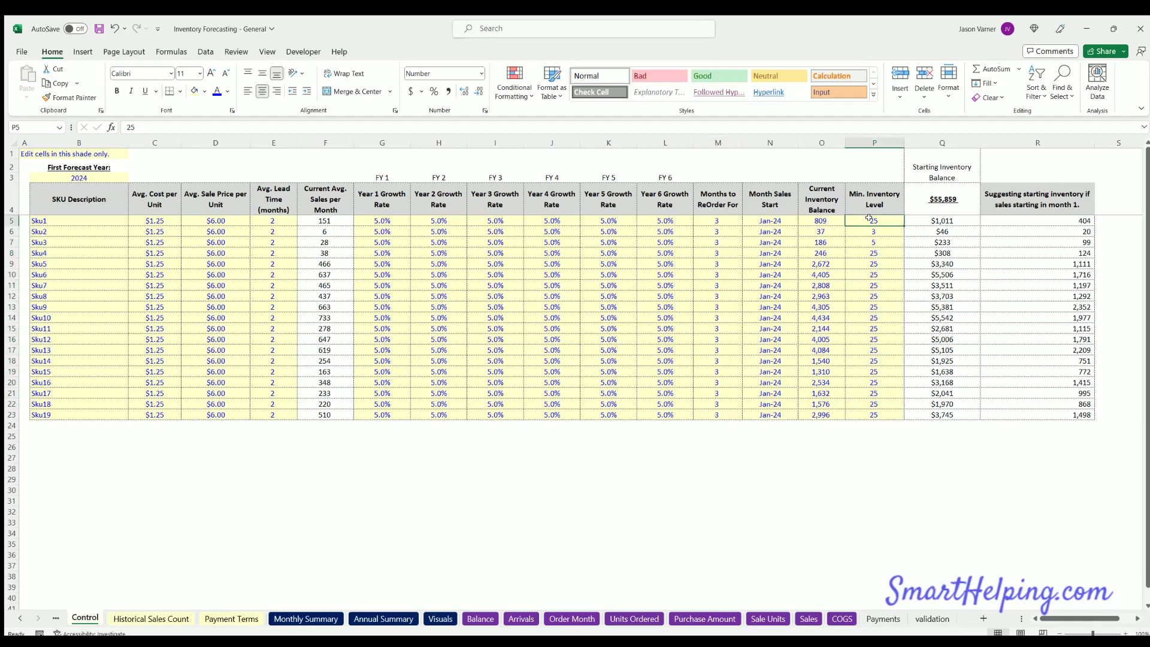
pyautogui.click(480, 618)
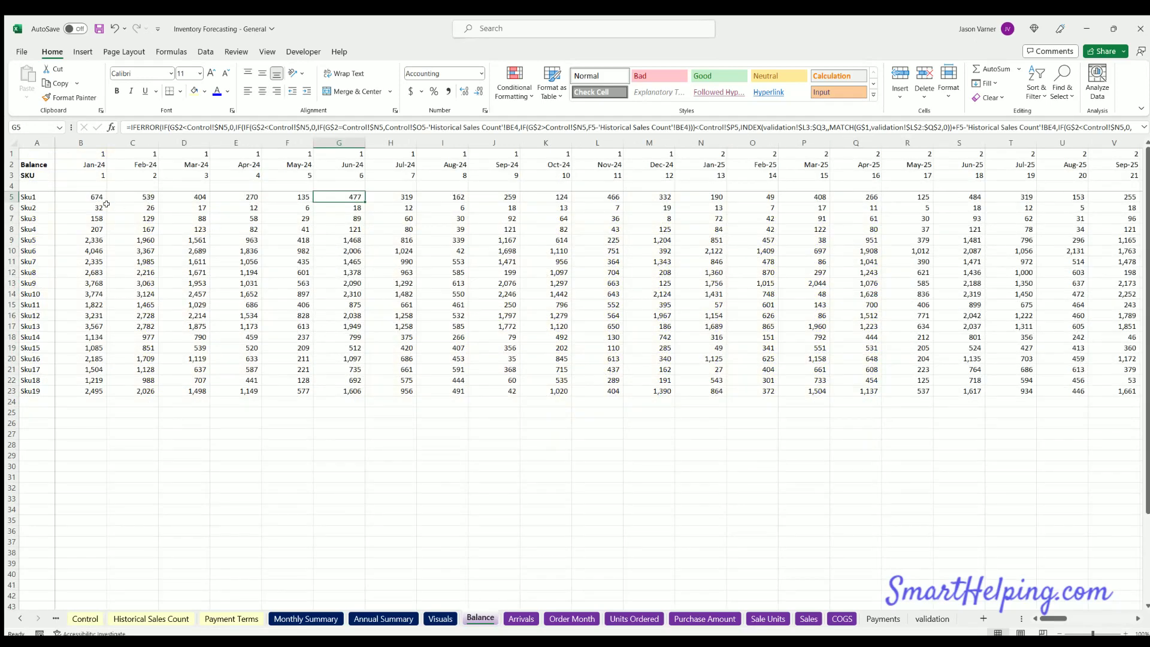
pyautogui.click(88, 193)
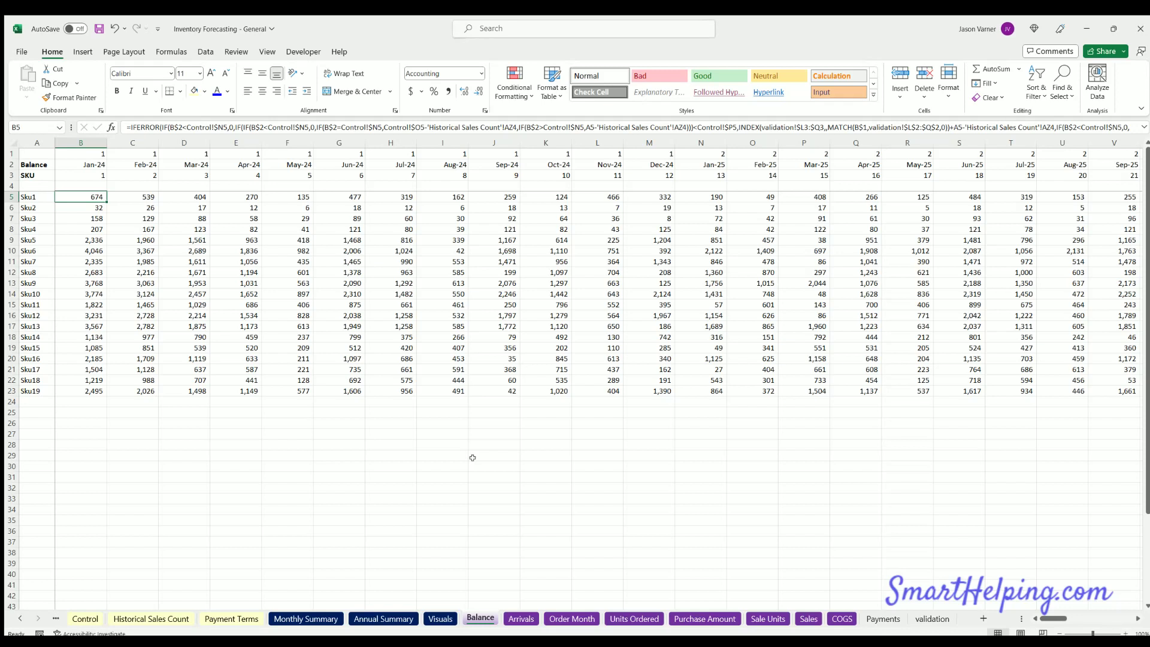
pyautogui.press('Right')
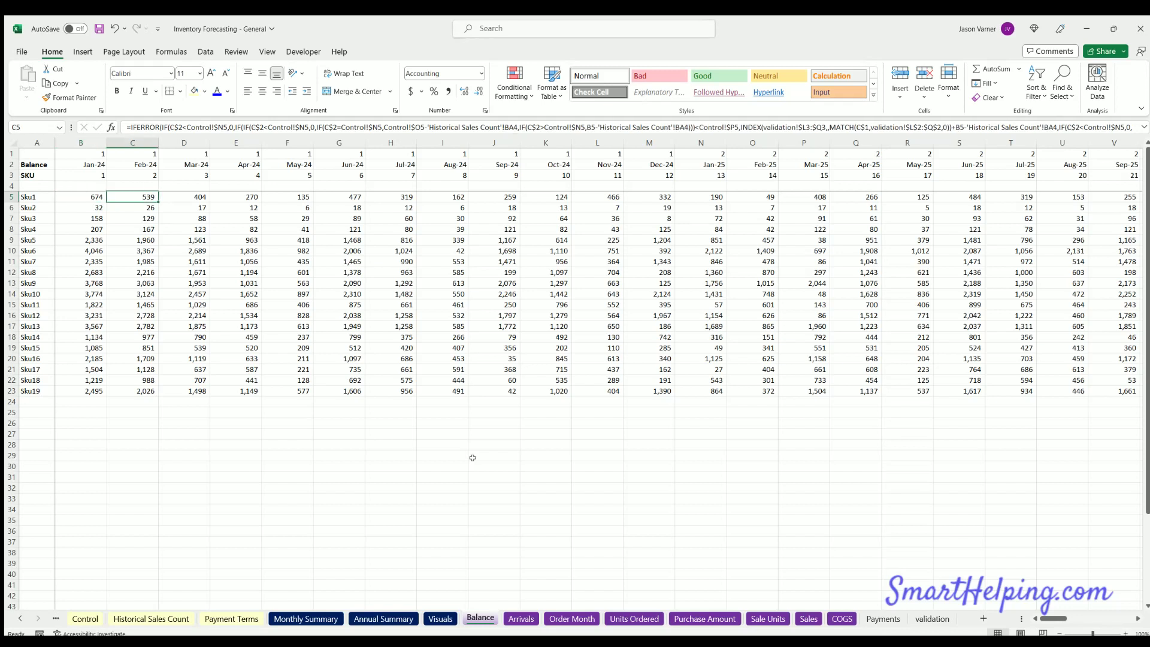
pyautogui.press('Right')
pyautogui.press('Right')
pyautogui.press('Right')
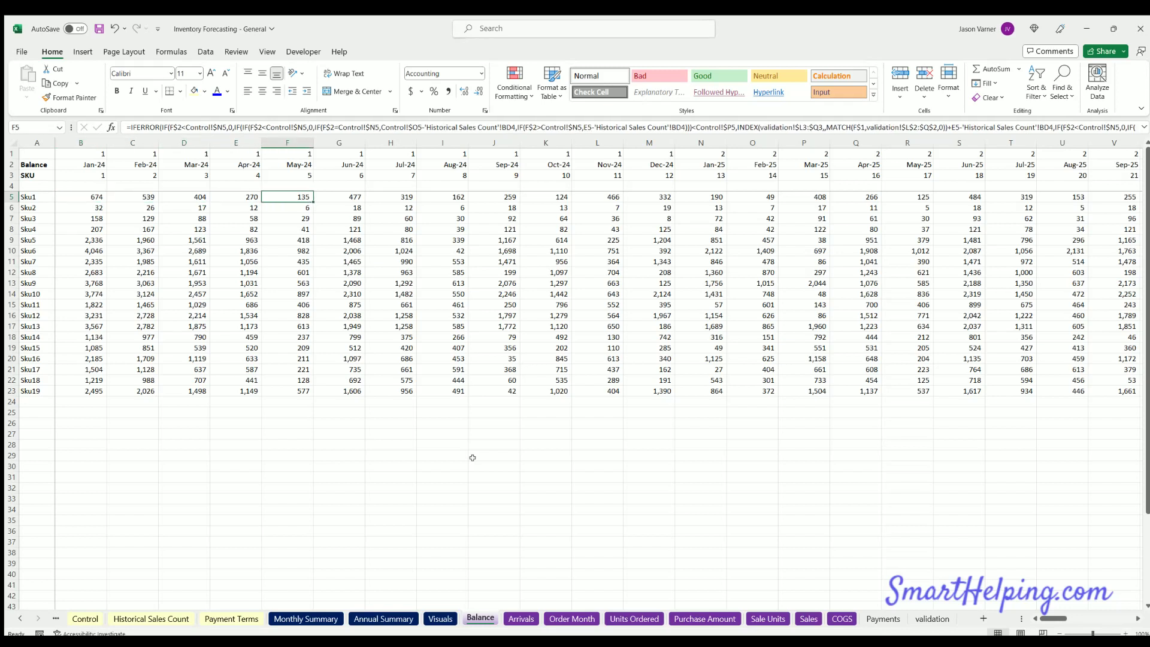
pyautogui.press('Right')
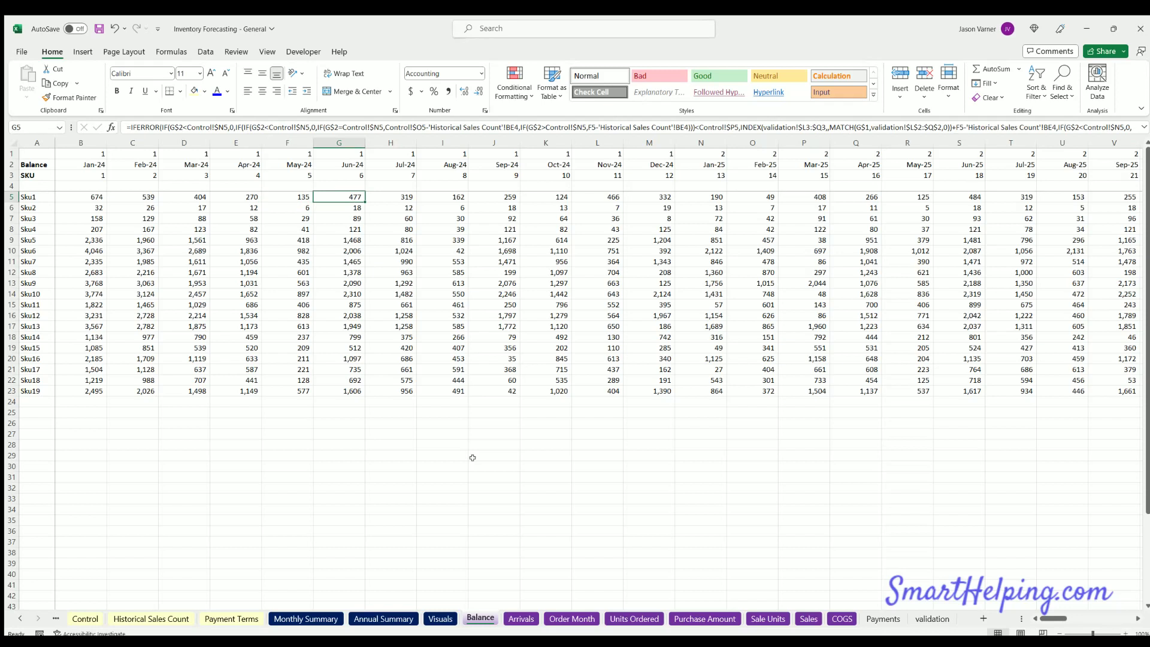
pyautogui.press('Left')
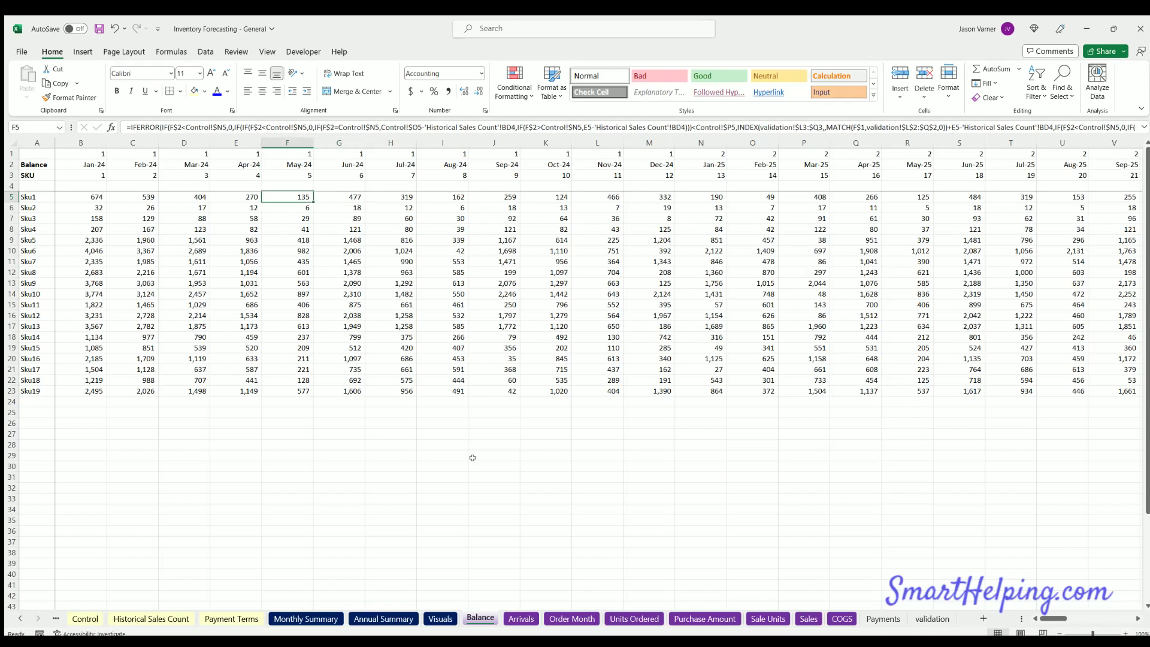
pyautogui.press('Right')
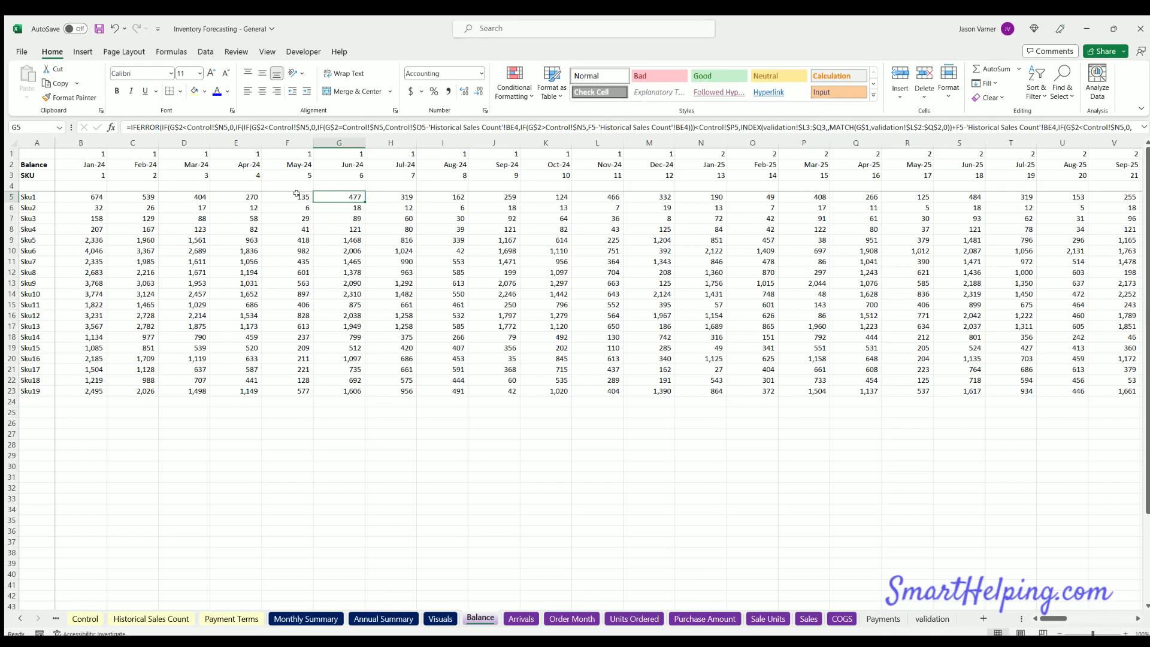
# - Compare Sku1's Jun-24 forecast on the Historical Sales Count sheet with its May-24 and Jun-24 figures on the Balance sheet
pyautogui.click(151, 619)
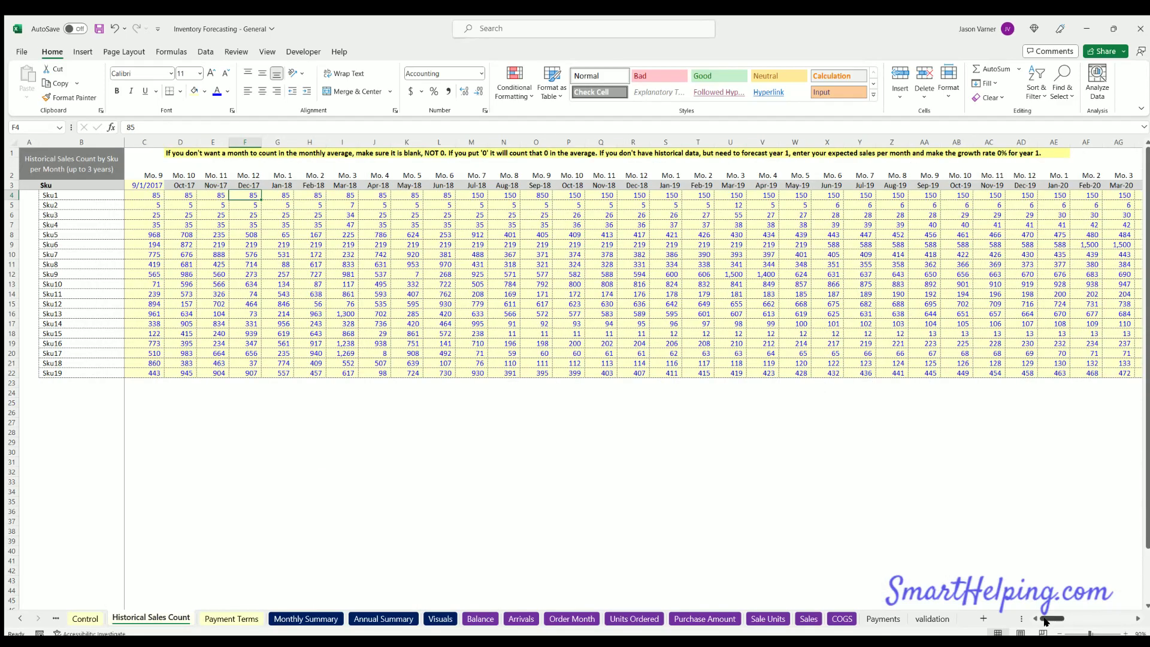
pyautogui.moveTo(1056, 619); pyautogui.dragTo(1083, 620)
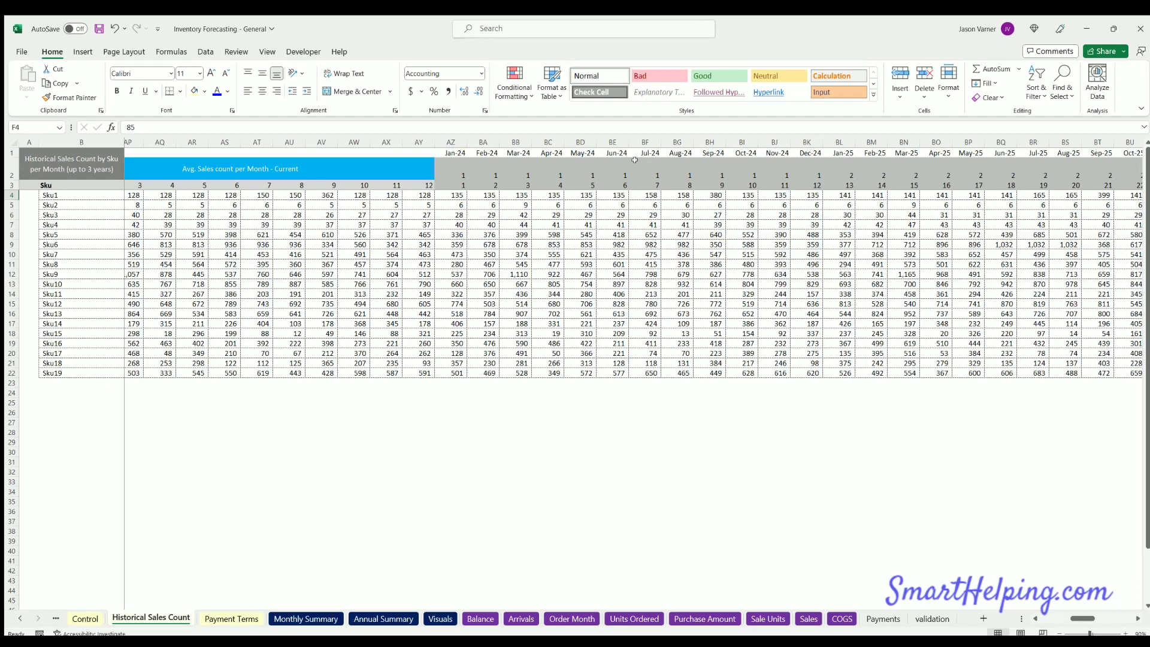
pyautogui.click(614, 195)
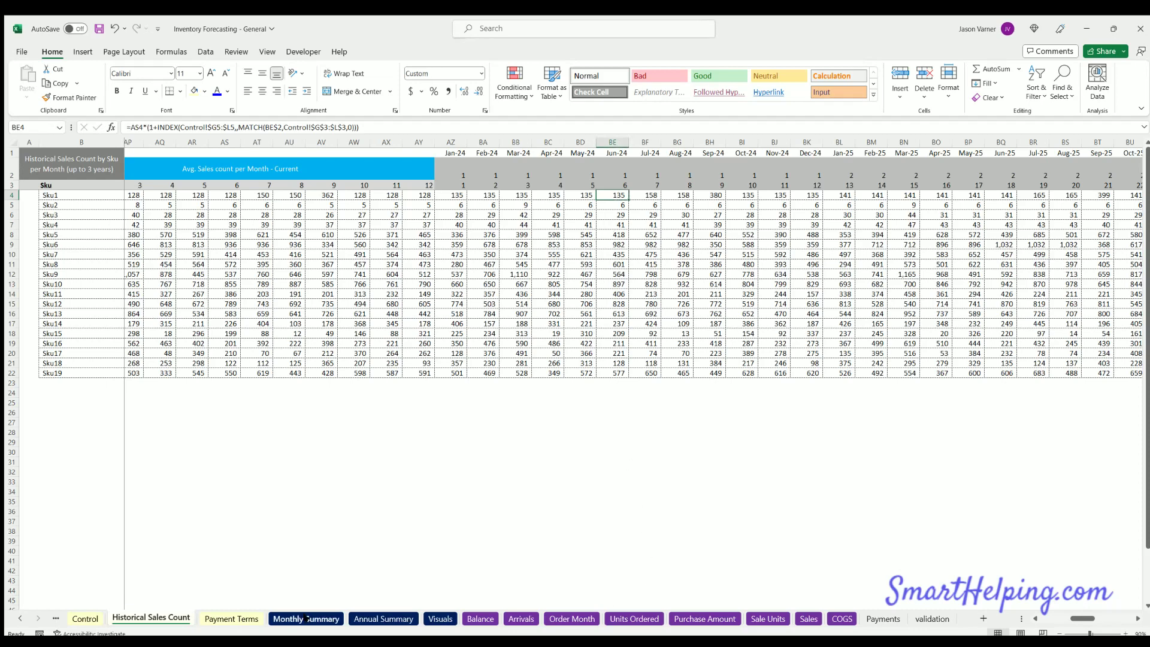
pyautogui.click(481, 618)
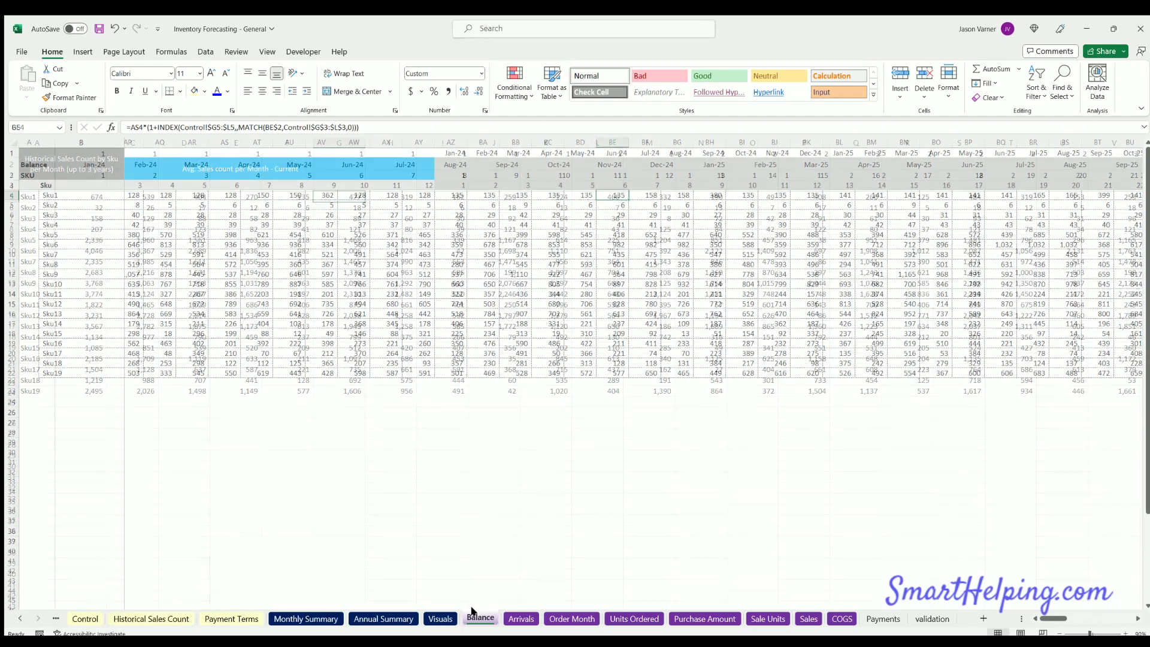
pyautogui.click(286, 197)
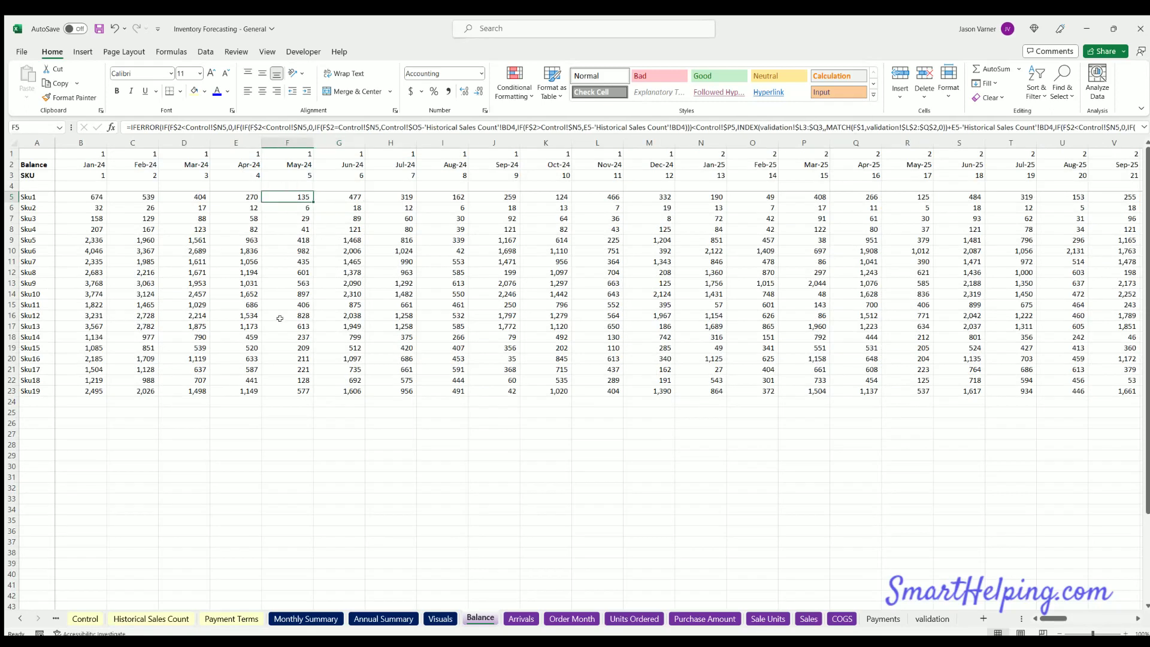
pyautogui.click(339, 193)
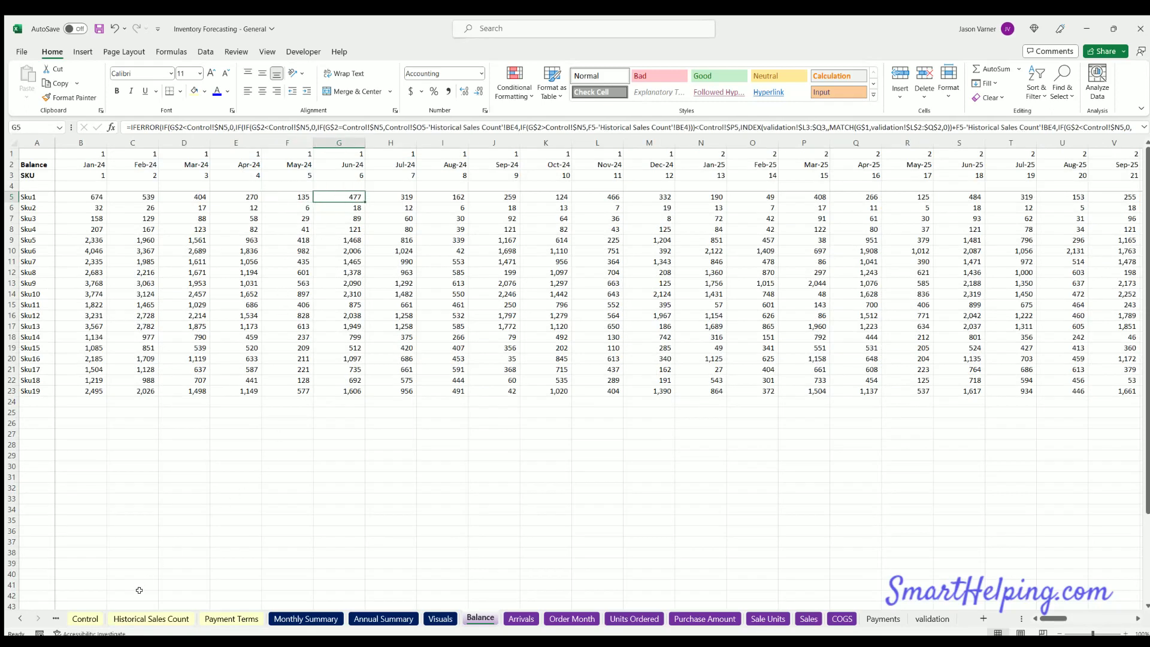
# - Trace Sku1's reorder from the minimum inventory level on Control through Balance and Order Month to the Apr-24 cell on Units Ordered
pyautogui.click(132, 619)
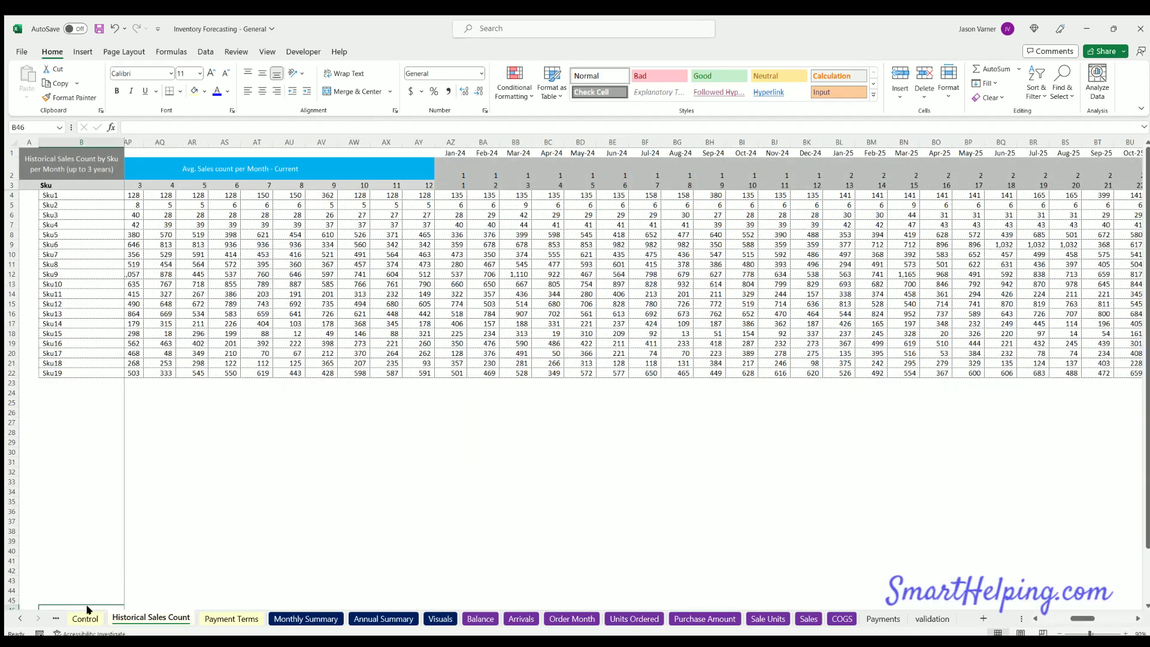
pyautogui.click(84, 619)
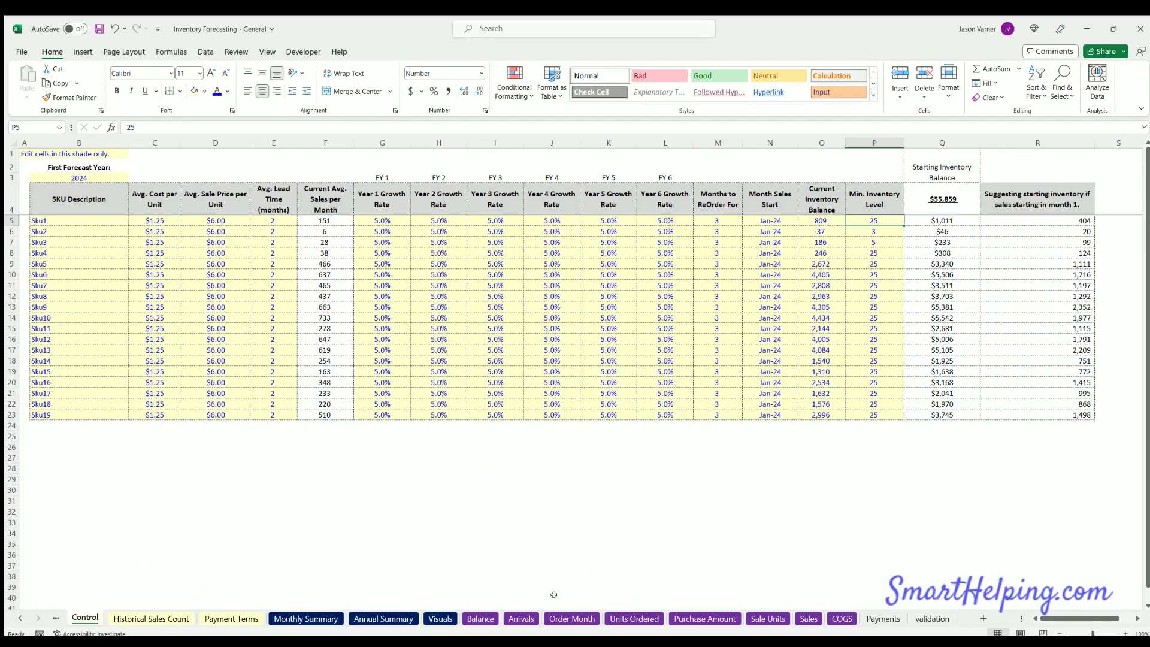
pyautogui.click(479, 619)
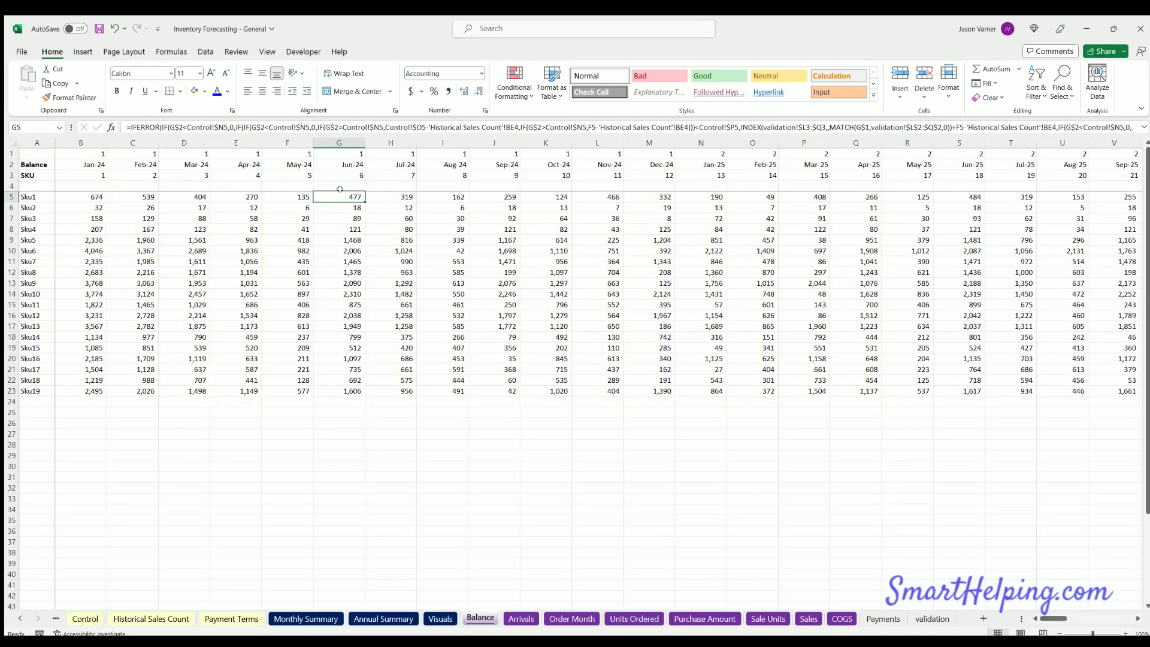
pyautogui.click(549, 618)
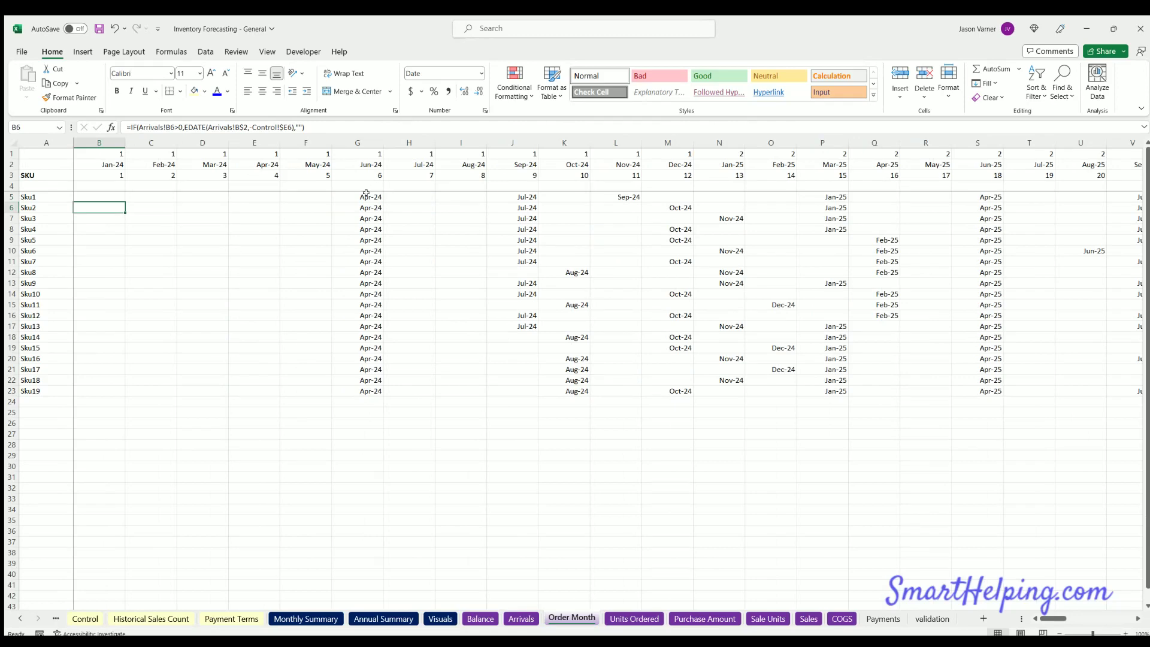
pyautogui.hotkey('ctrl', 'pagedown')
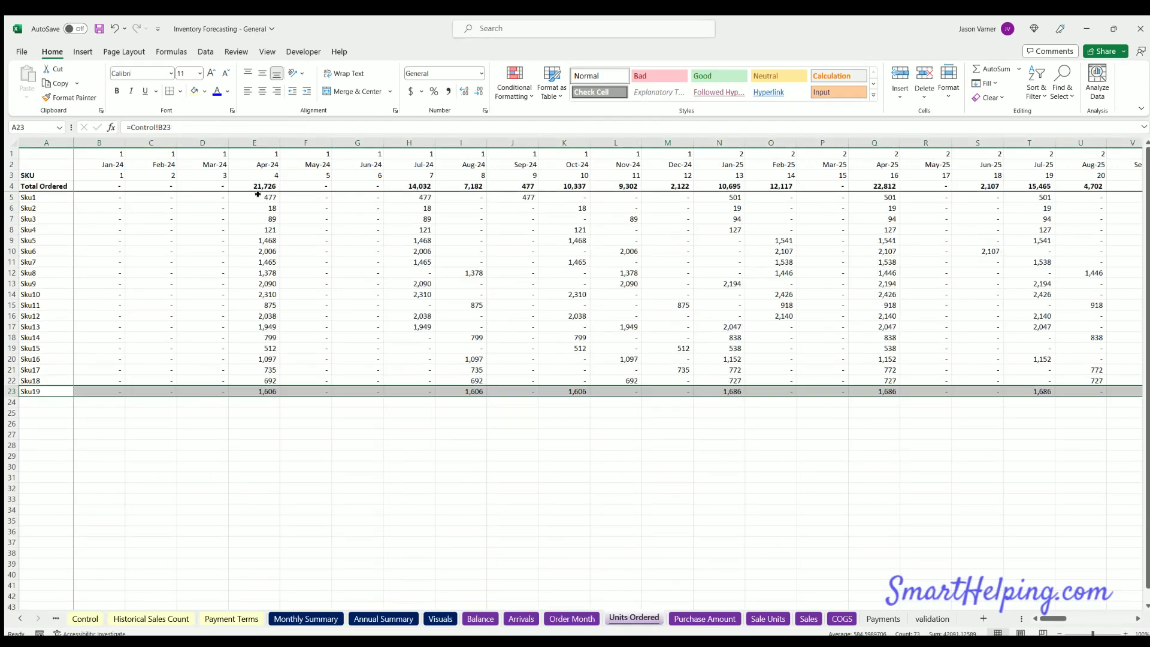
pyautogui.click(257, 195)
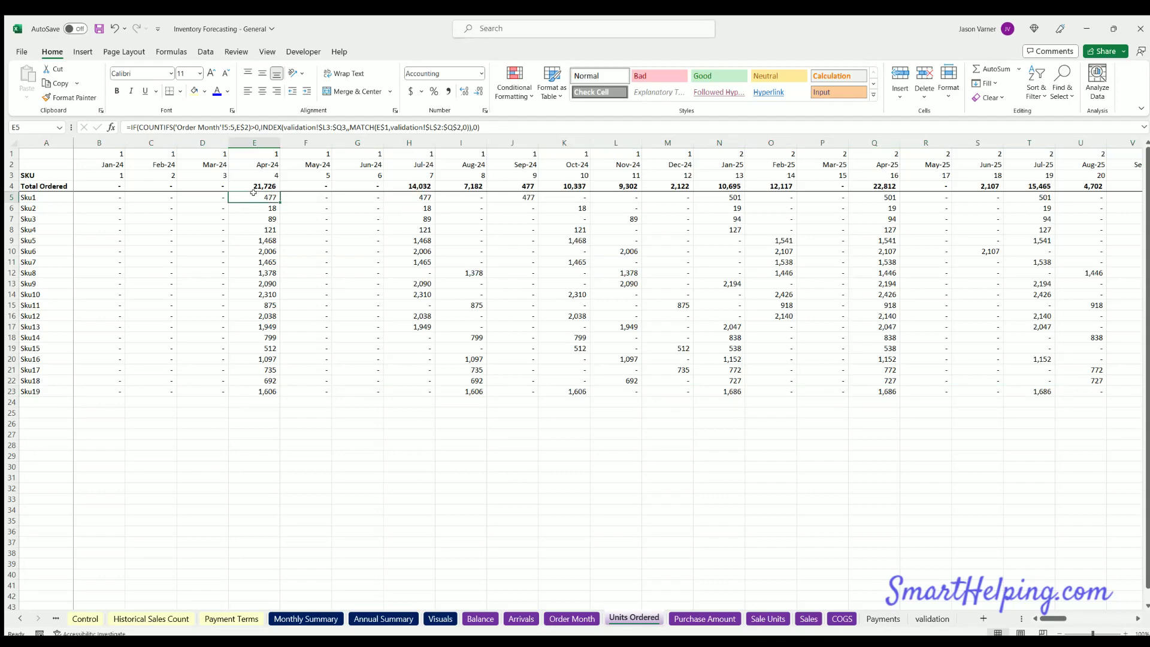
# - Review the yearly growth rates and the SKU list down to Sku19 on the Control sheet
pyautogui.click(116, 620)
pyautogui.click(86, 619)
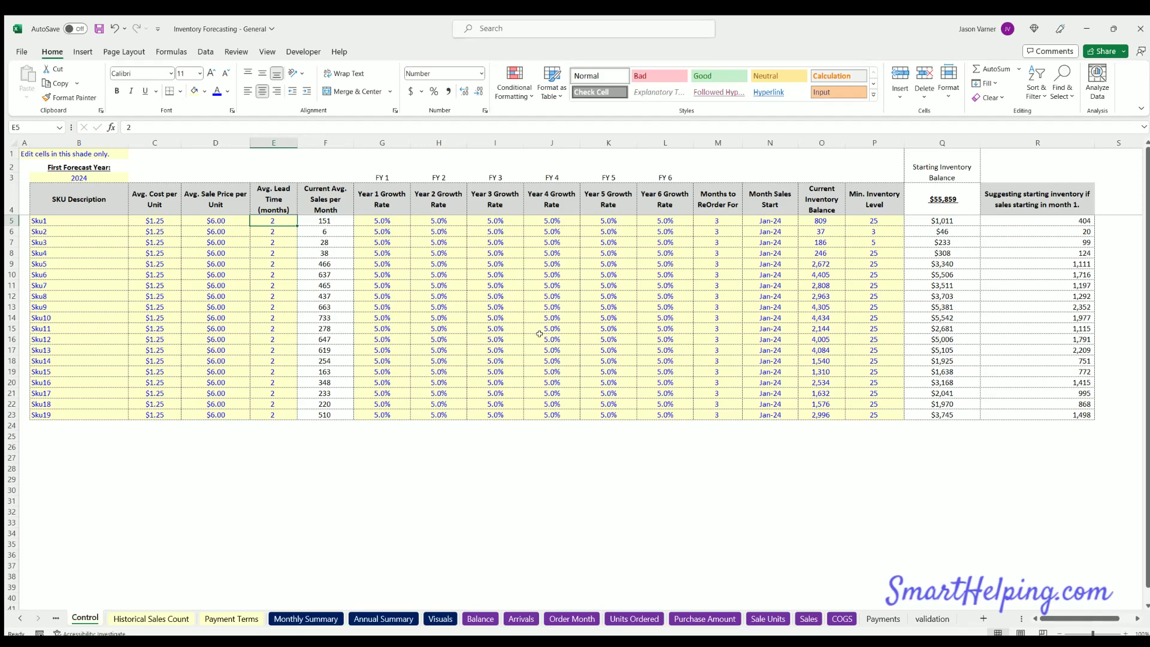
pyautogui.click(498, 314)
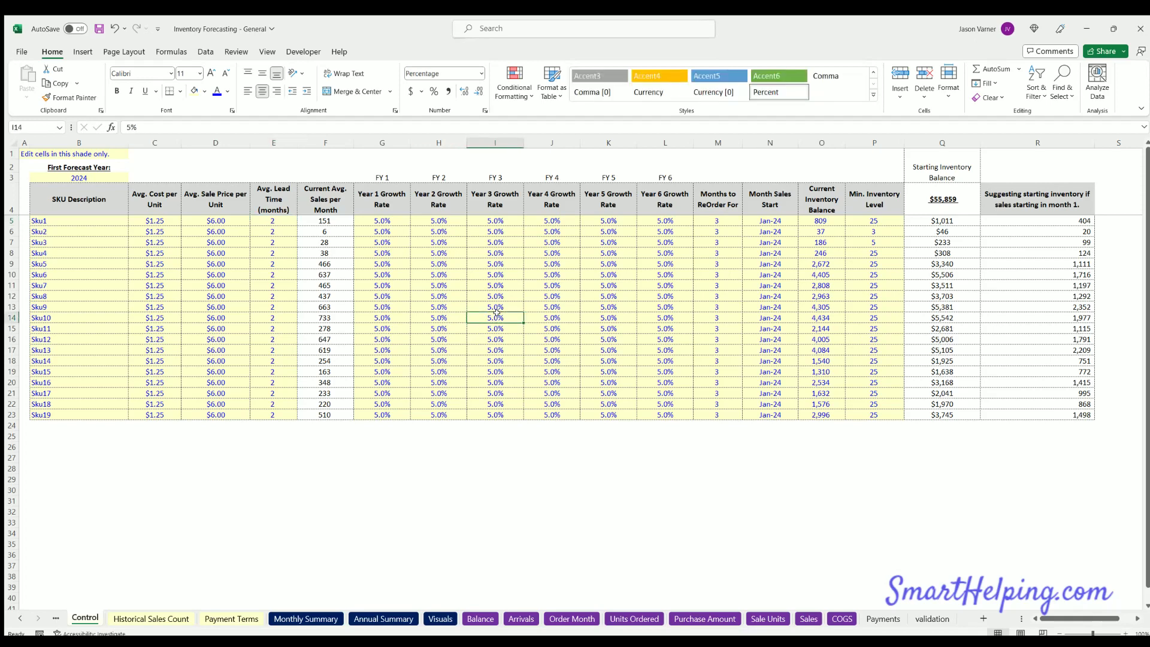
pyautogui.click(493, 329)
pyautogui.click(59, 413)
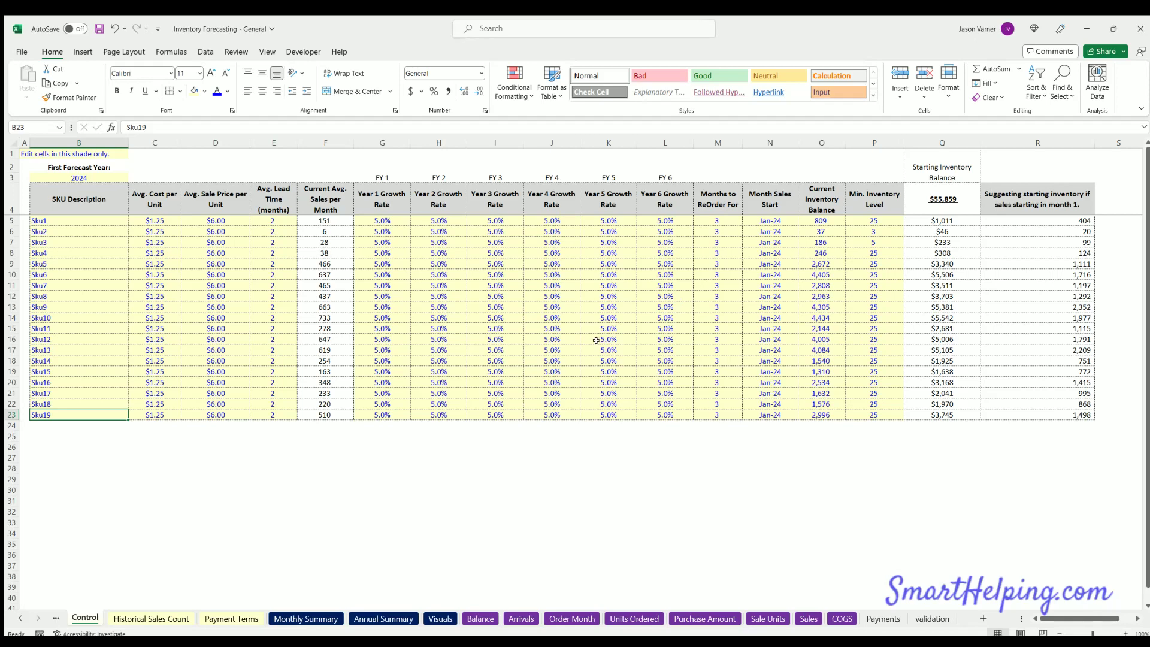
# - Review the Apr-24 to Oct-24 Inventory Payments (cash out) on the Monthly Summary, and return to the Control sheet
pyautogui.click(315, 618)
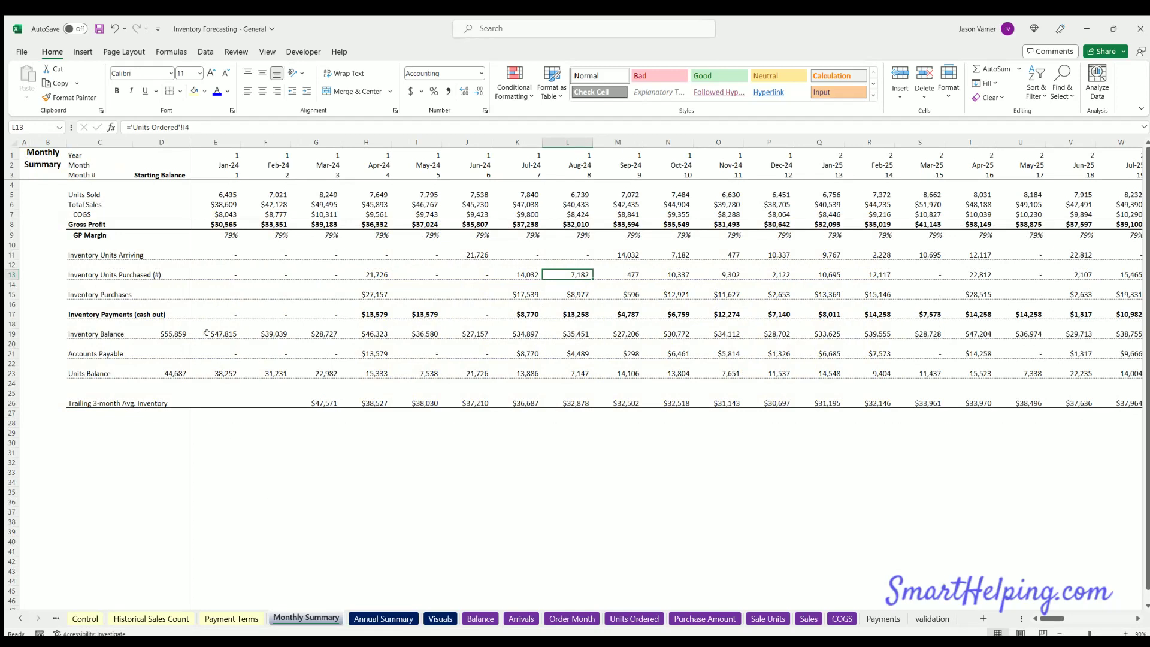
pyautogui.moveTo(372, 311); pyautogui.dragTo(690, 313)
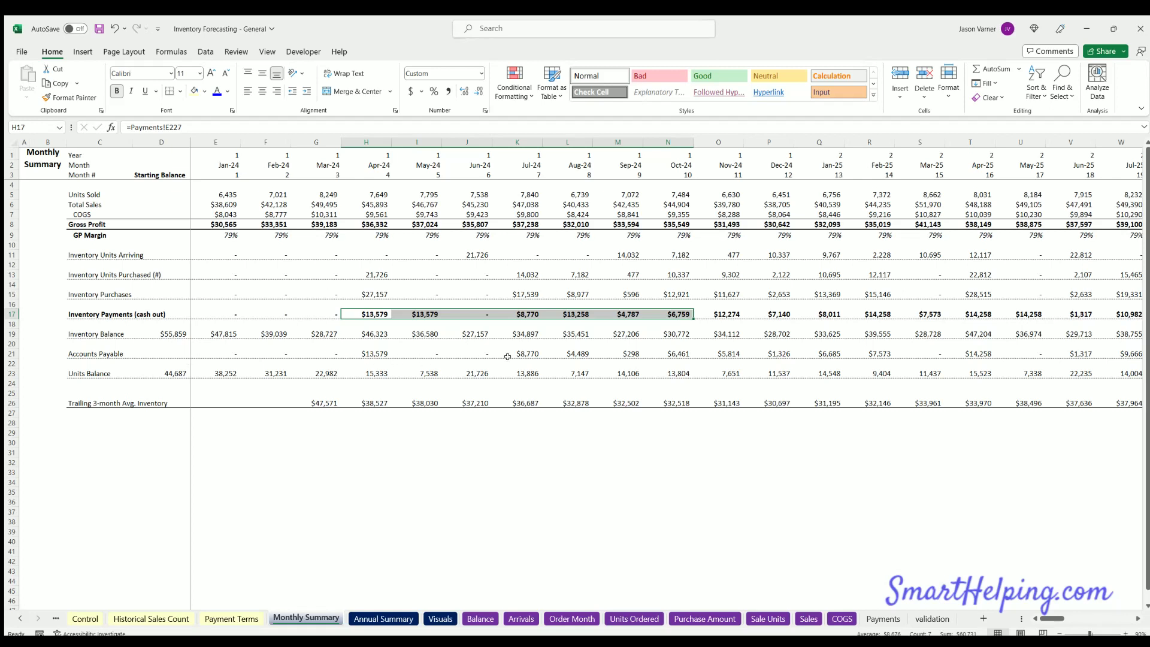
pyautogui.click(429, 450)
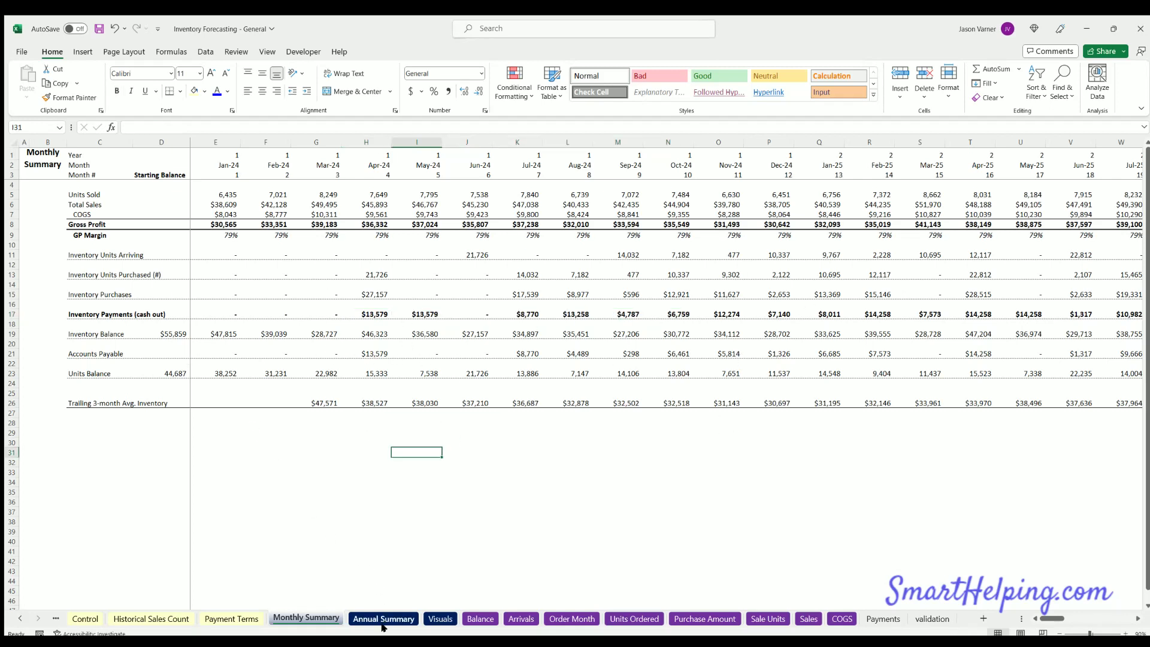
pyautogui.click(85, 618)
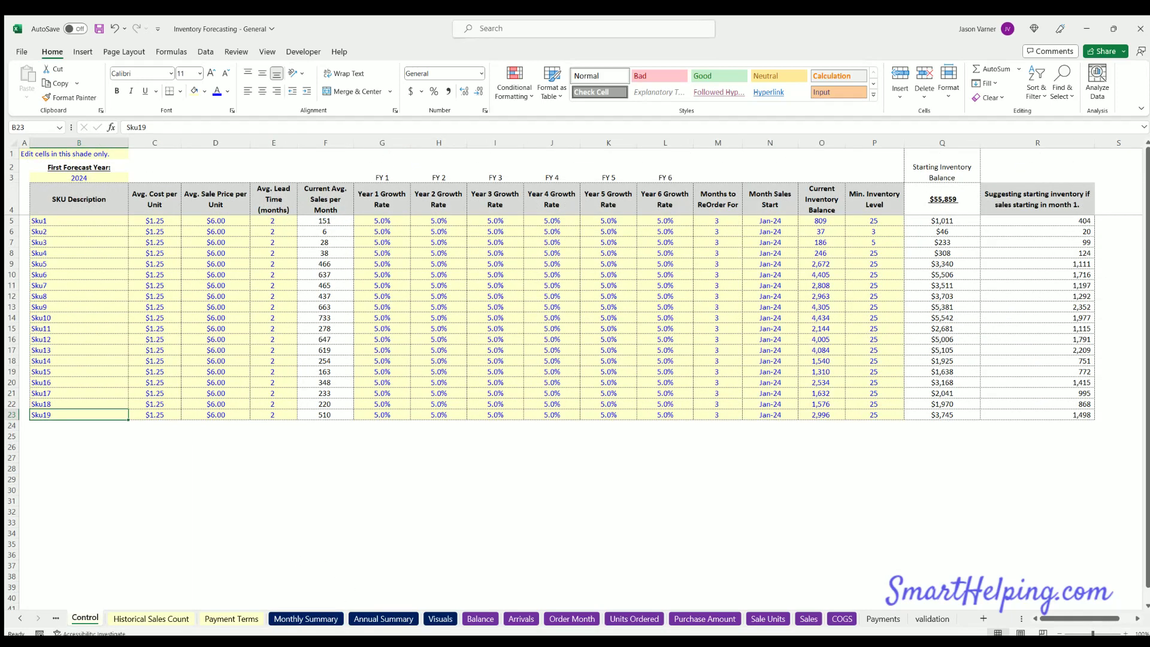
# - Switch to the SmartHelping website in the browser and open the Inventory Forecasting template page from the Inventory category
pyautogui.hotkey('alt', 'Tab')
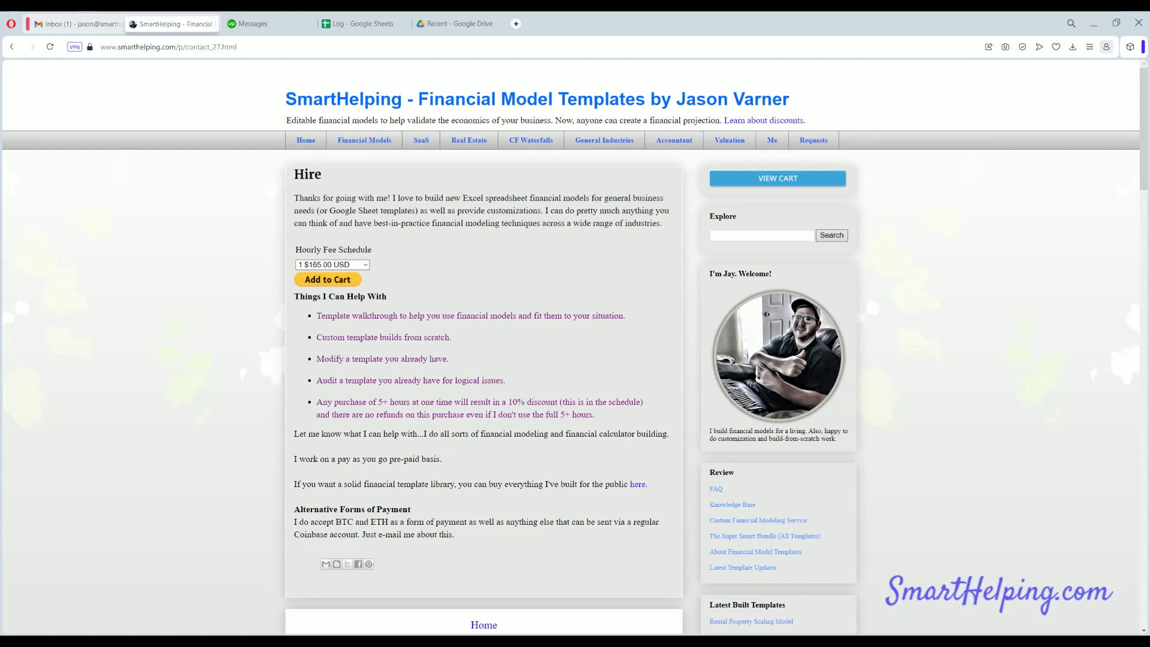
pyautogui.hotkey('ctrl', 'l')
pyautogui.click(307, 142)
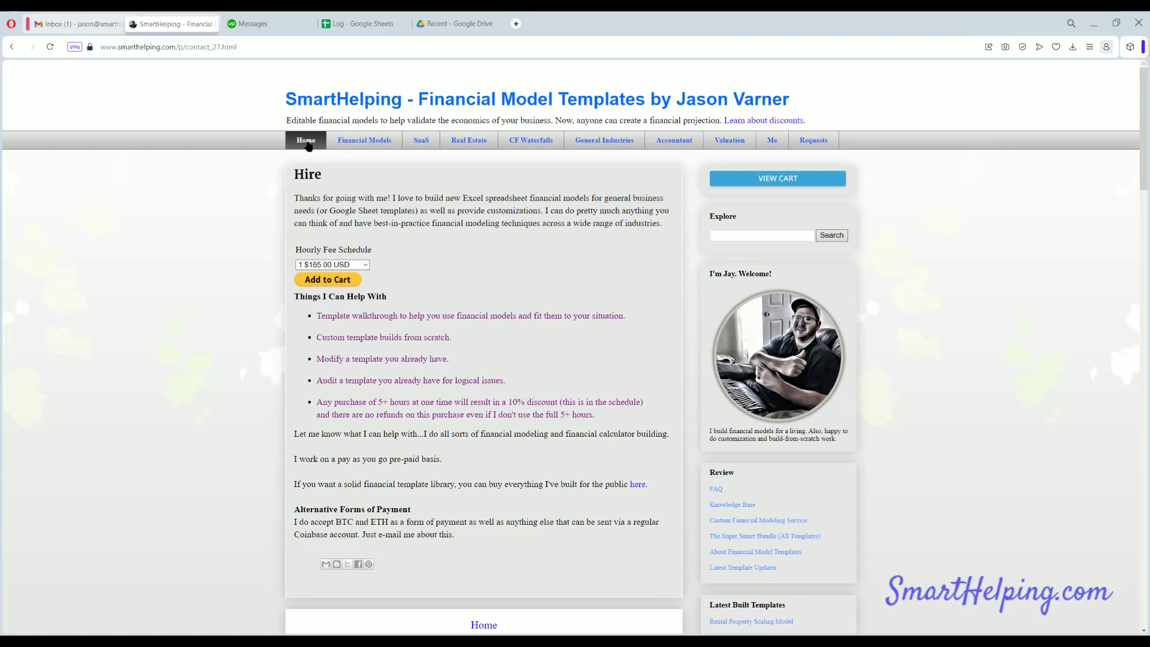
pyautogui.scroll(-3, 425, 316)
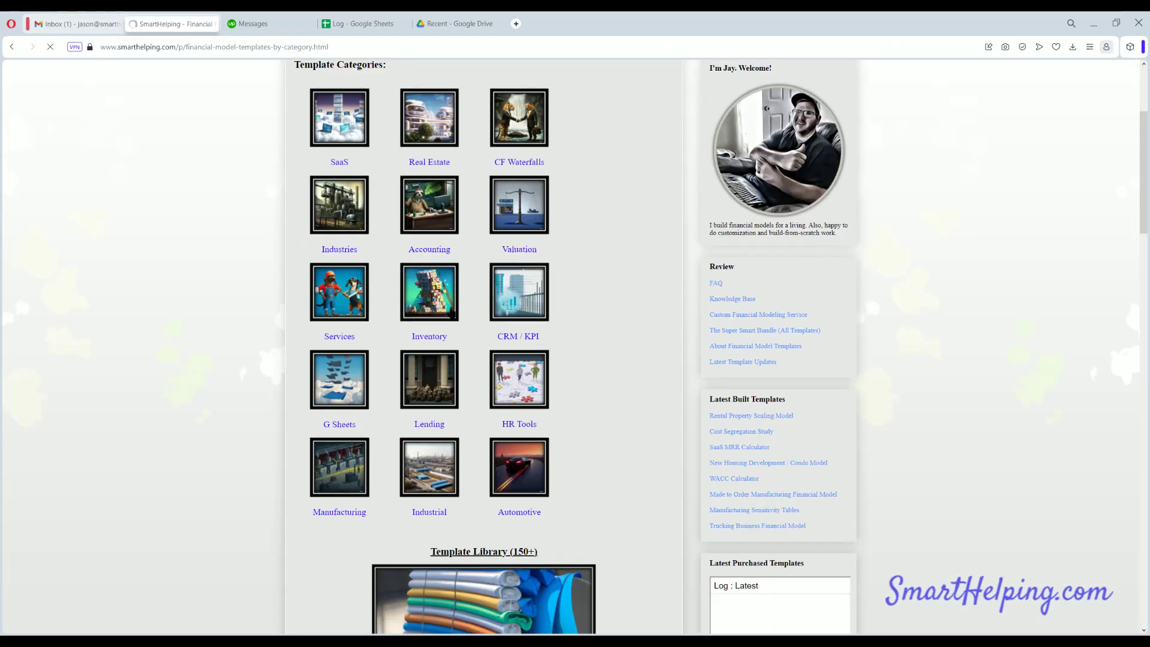
pyautogui.click(421, 300)
pyautogui.scroll(-3, 418, 302)
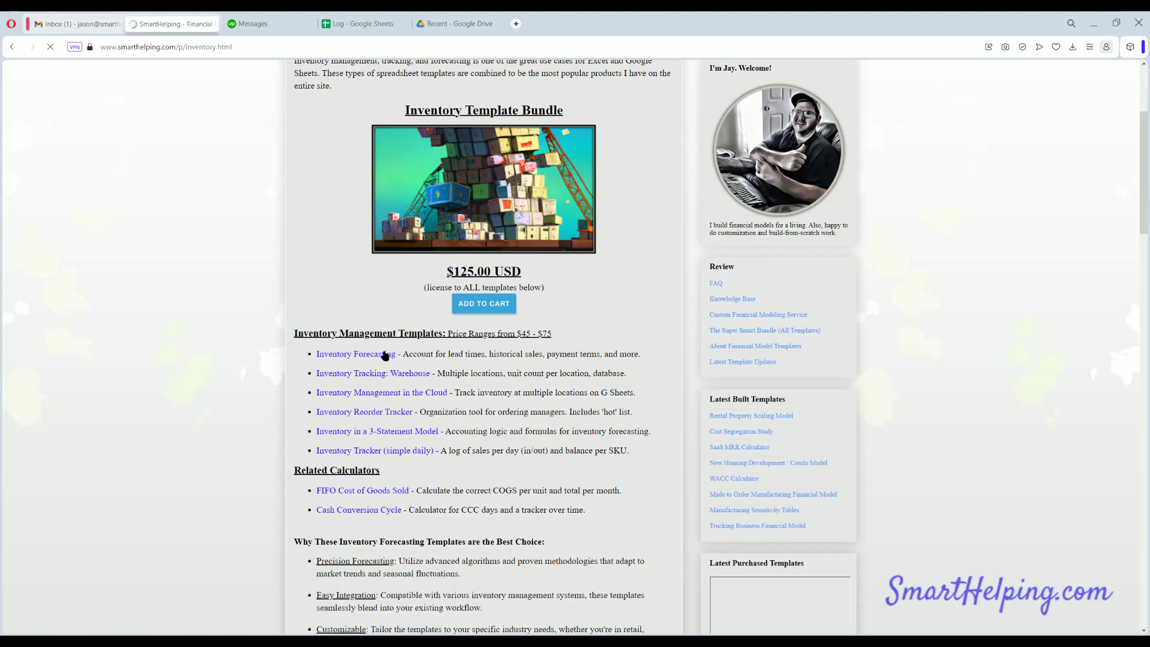
pyautogui.moveTo(546, 354); pyautogui.dragTo(369, 359)
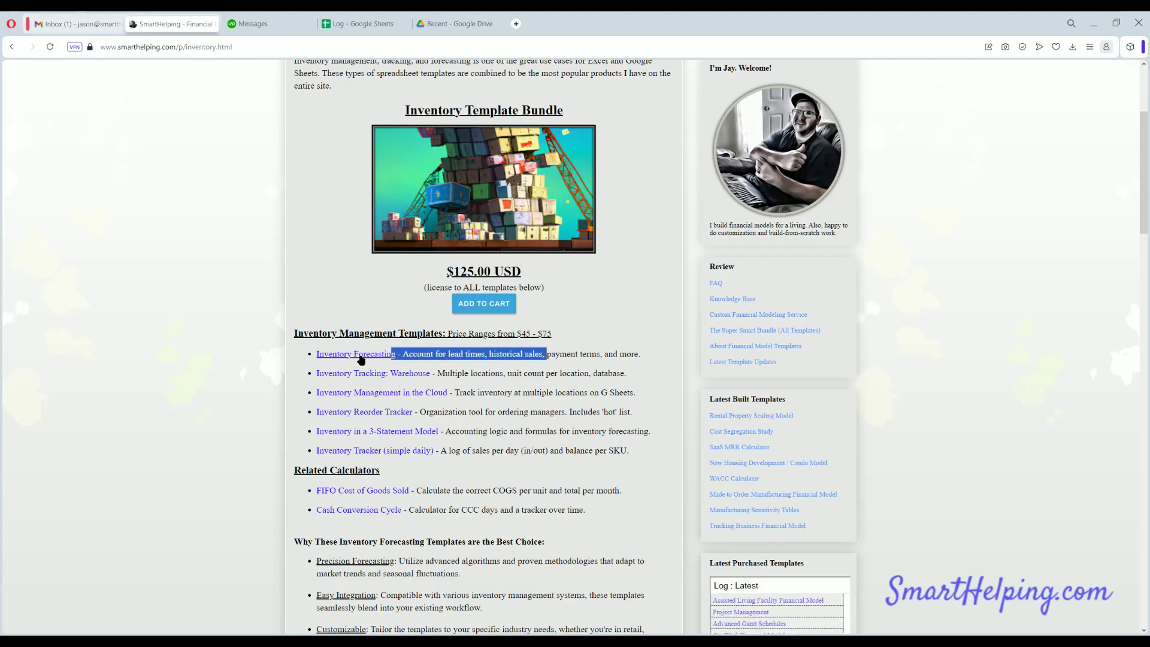
pyautogui.click(367, 357)
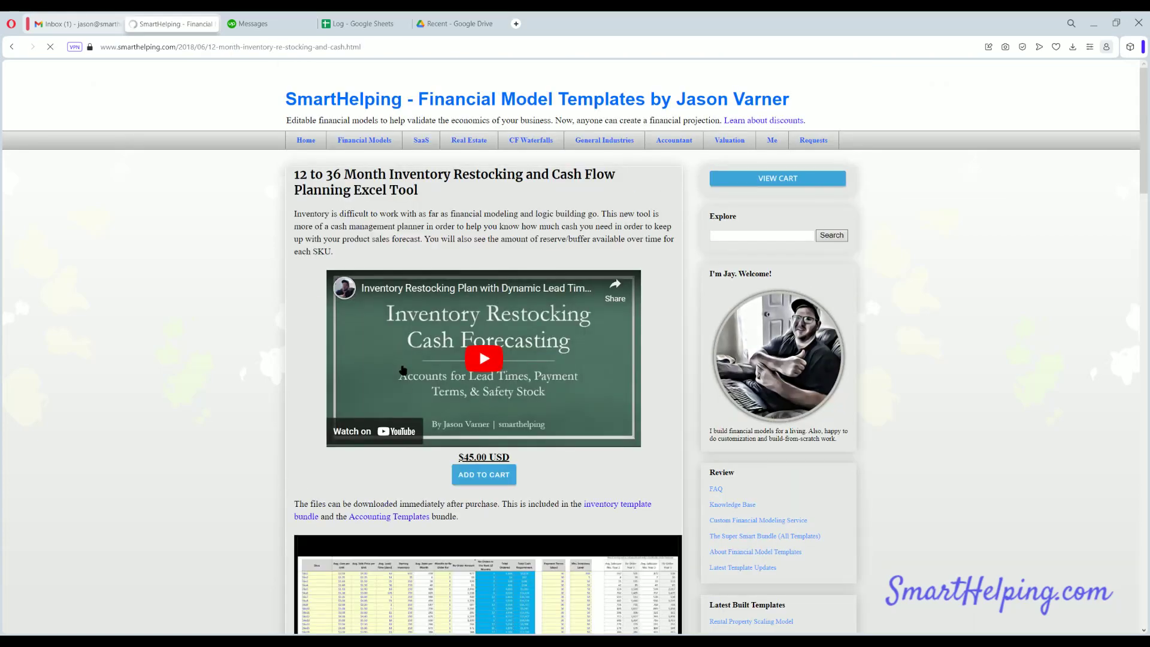
# - Look over the inventory restocking tool's product page, including its price, bundle links and preview slides
pyautogui.scroll(-3, 509, 306)
pyautogui.scroll(3, 407, 371)
pyautogui.scroll(-3, 407, 371)
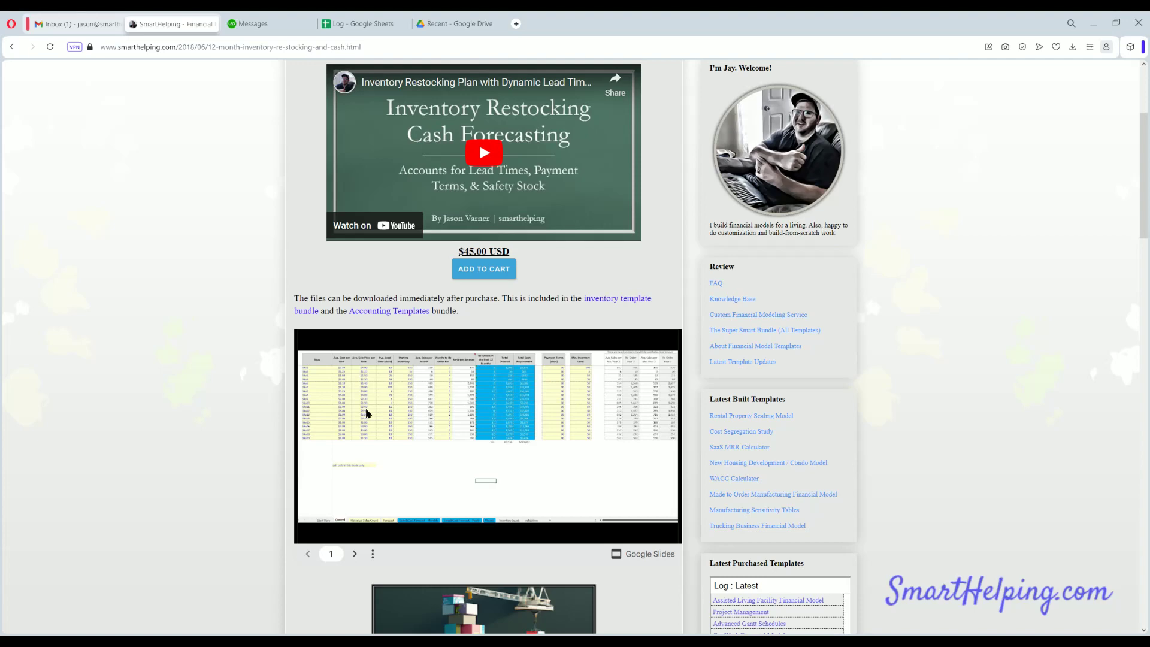
pyautogui.scroll(3, 367, 414)
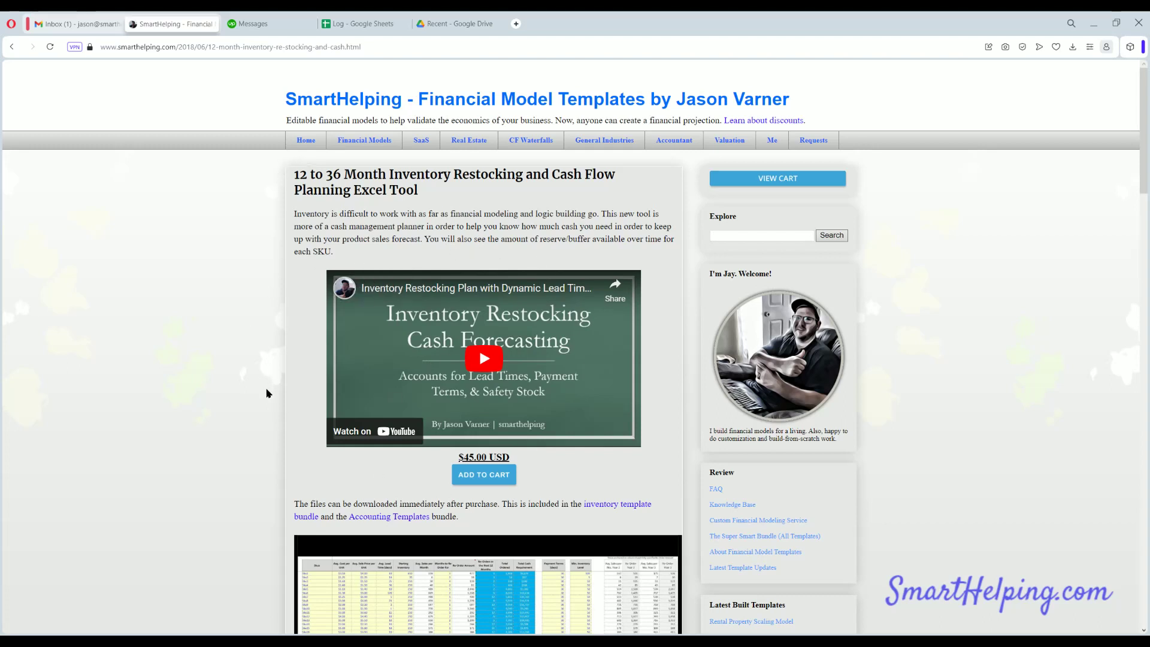
# - Open the Accounting Templates bundle page and find the Inventory Forecast entry in its Inventory section
pyautogui.scroll(-3, 268, 386)
pyautogui.click(398, 311)
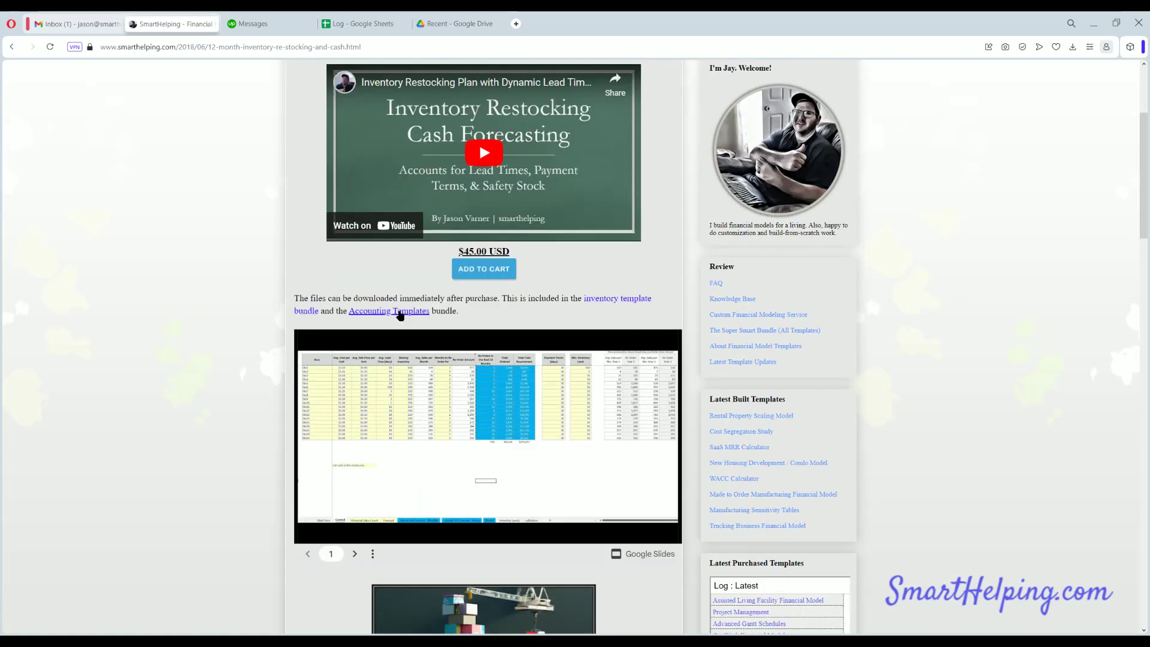
pyautogui.scroll(-6, 440, 469)
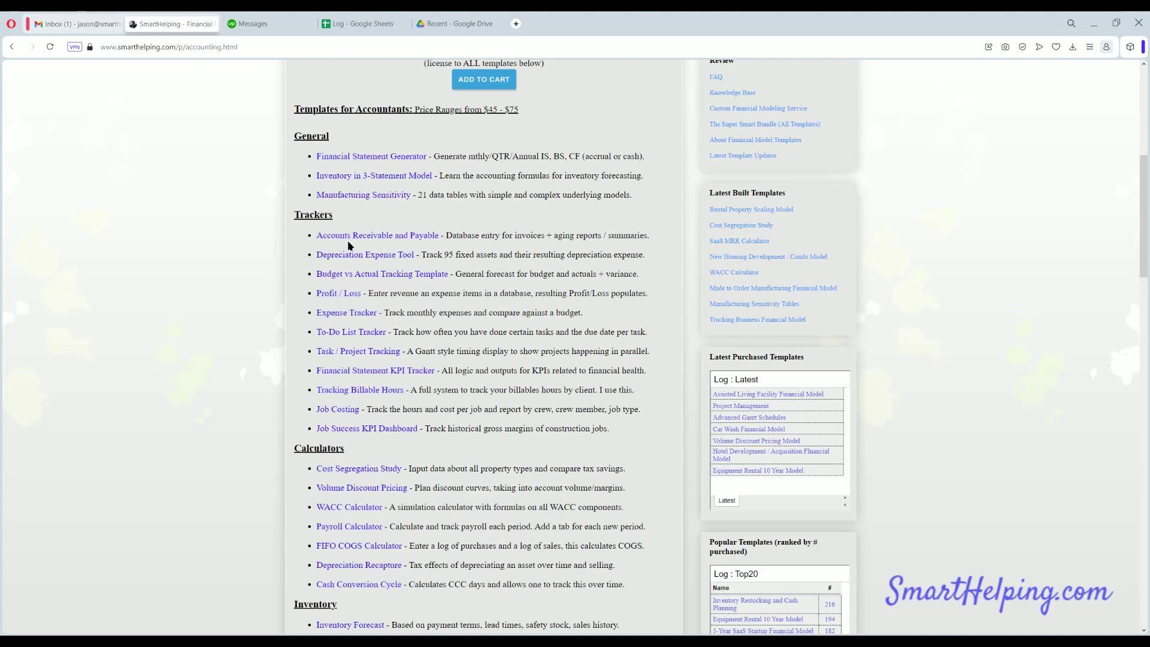
pyautogui.scroll(-3, 344, 326)
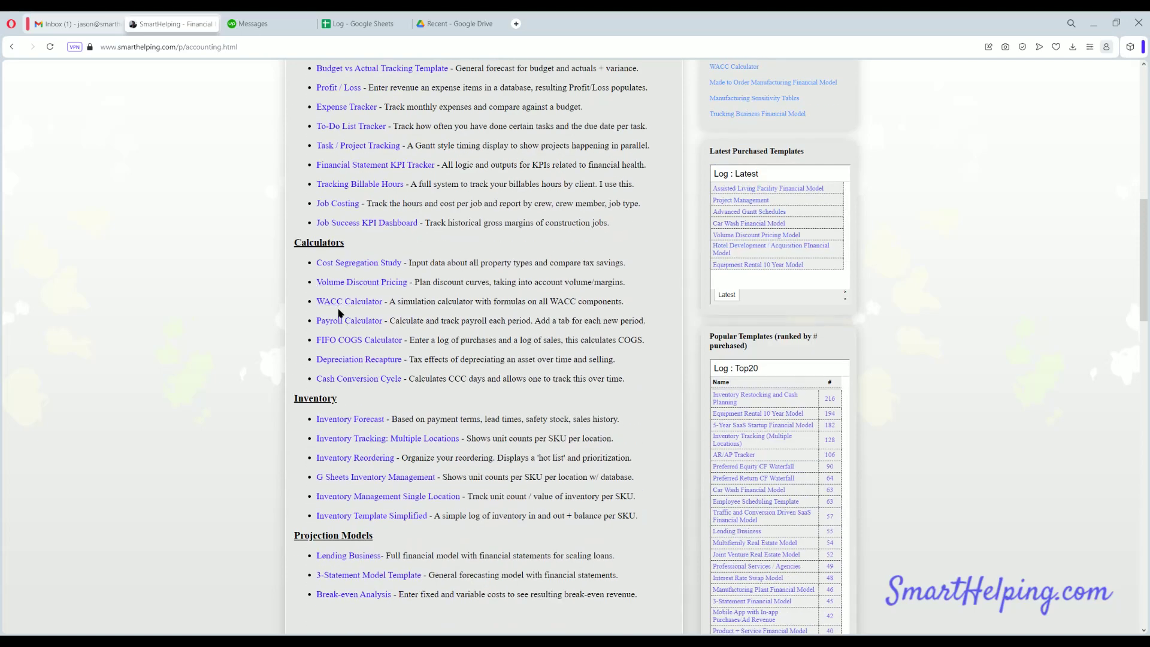
pyautogui.moveTo(548, 420); pyautogui.dragTo(320, 426)
pyautogui.click(511, 418)
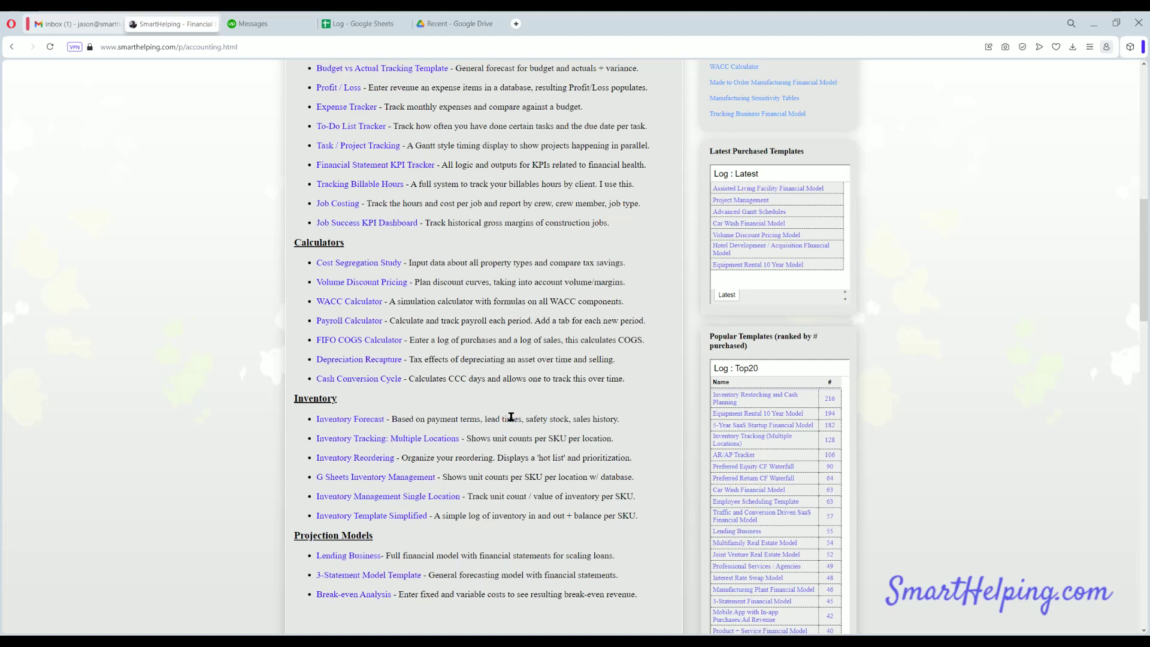
# - Open the Super Smart Bundle page from the Financial Models page and examine the price of the full template library
pyautogui.press('Home')
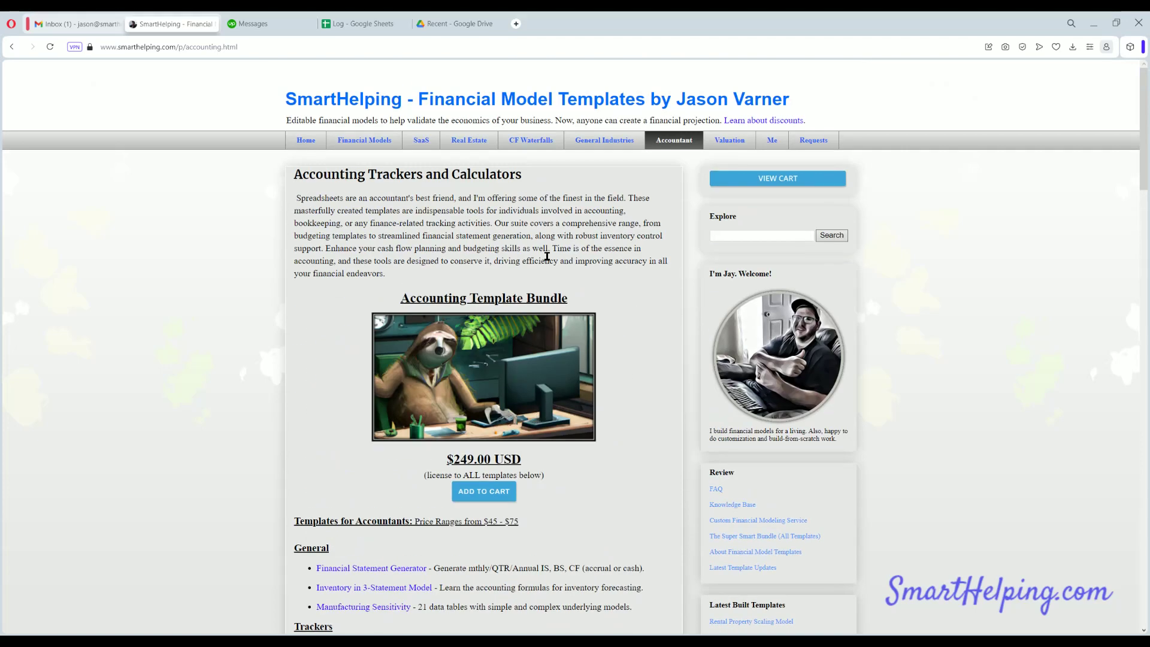
pyautogui.click(354, 142)
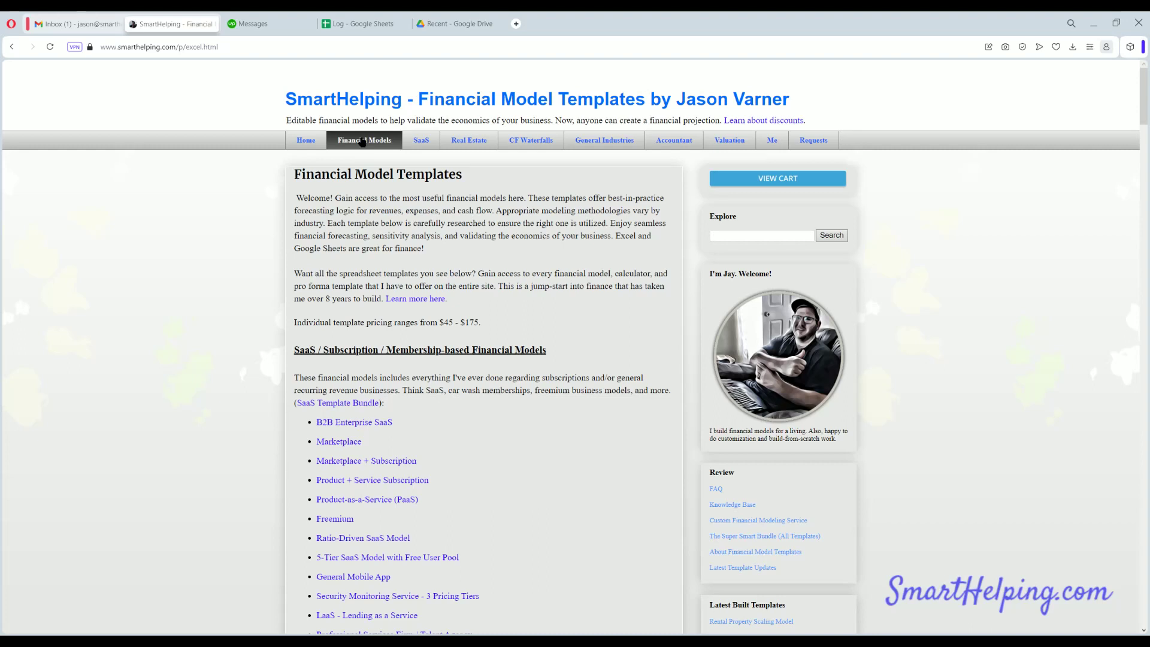
pyautogui.click(411, 299)
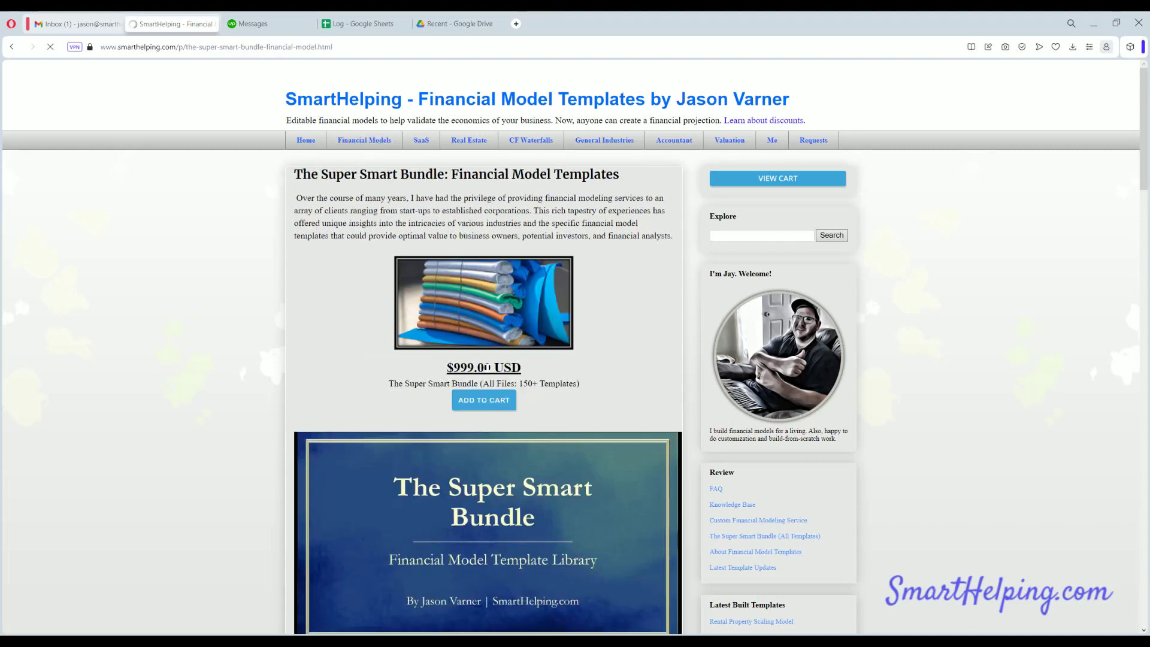
pyautogui.moveTo(487, 367); pyautogui.dragTo(519, 368)
pyautogui.click(520, 388)
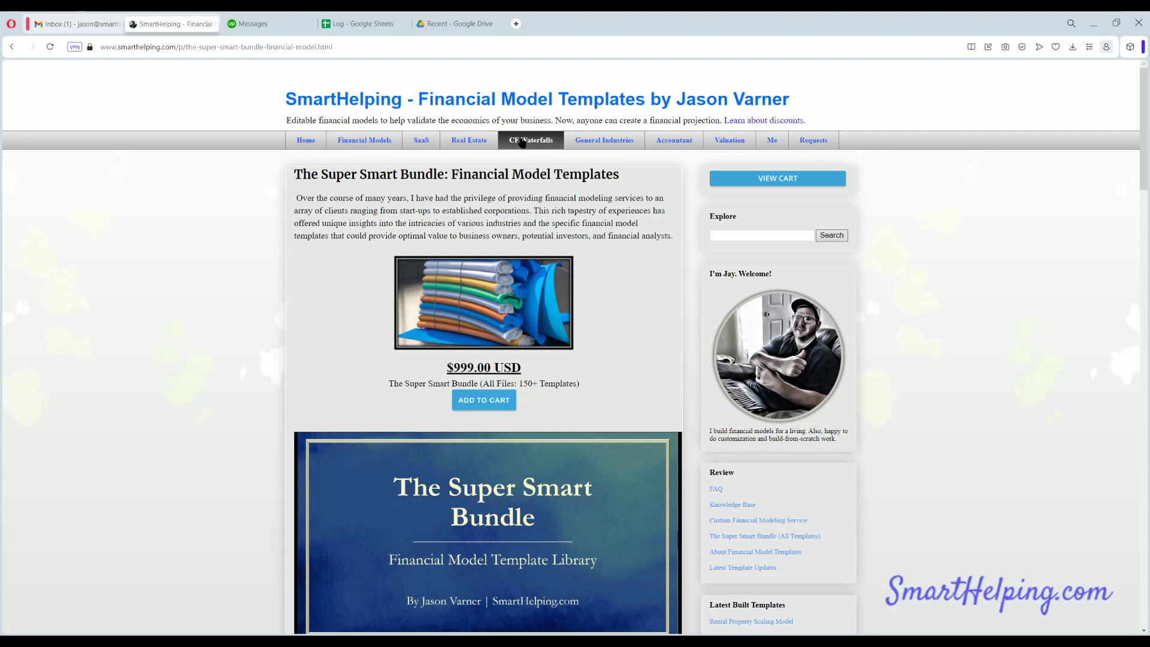
# - Open the Financial Models page and look over its template categories, the additional template bundles and the modeling services offered
pyautogui.click(373, 140)
pyautogui.scroll(-10, 339, 353)
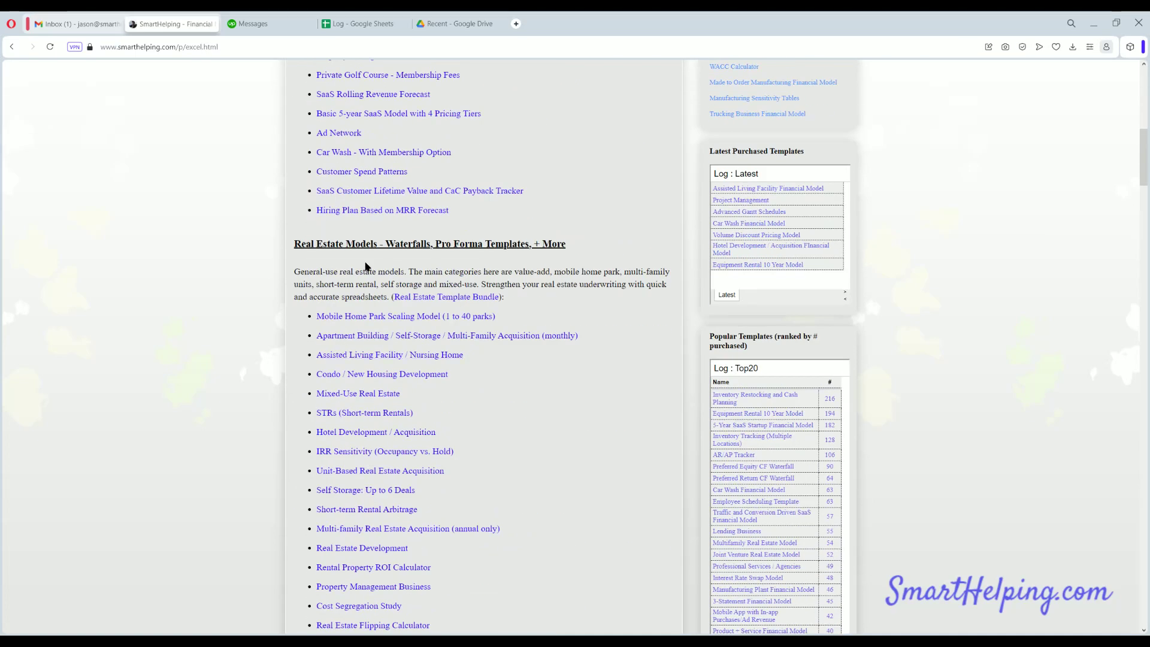
pyautogui.scroll(-10, 365, 267)
pyautogui.scroll(-13, 343, 282)
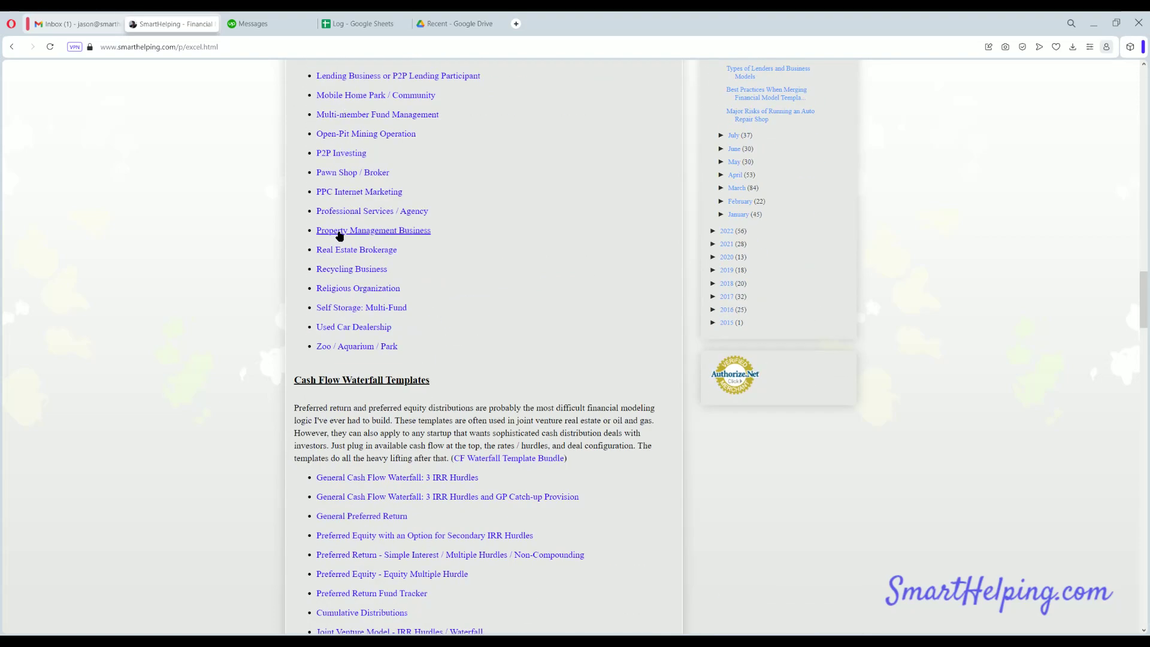
pyautogui.scroll(-7, 336, 231)
pyautogui.scroll(-7, 297, 290)
pyautogui.scroll(-6, 318, 279)
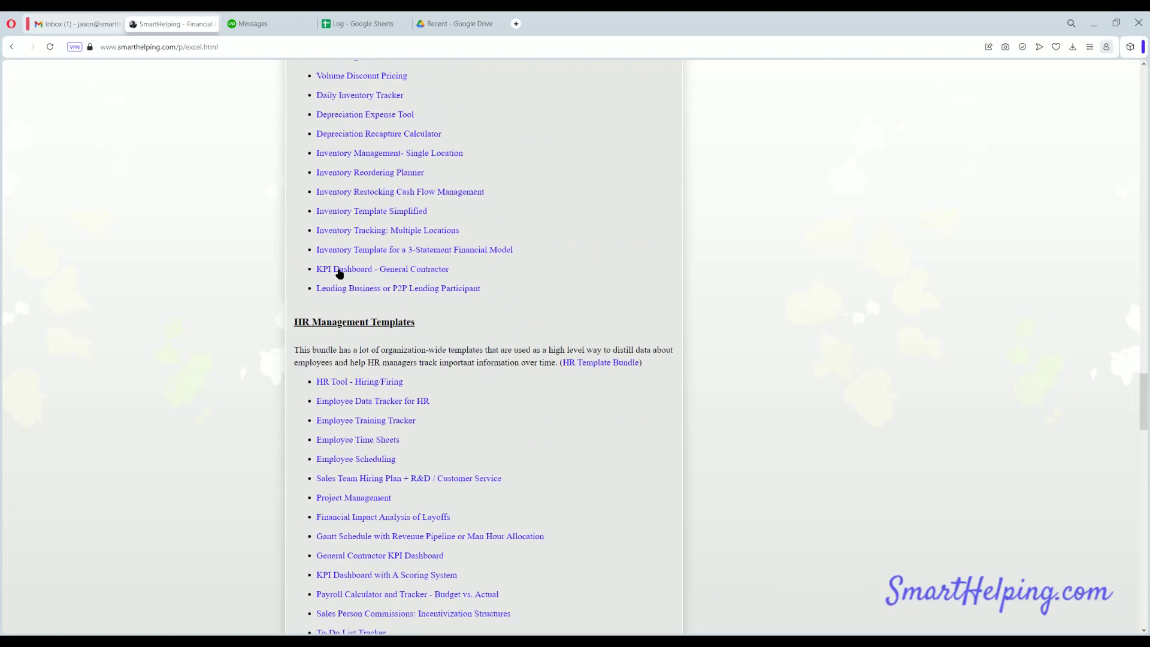
pyautogui.scroll(-3, 335, 306)
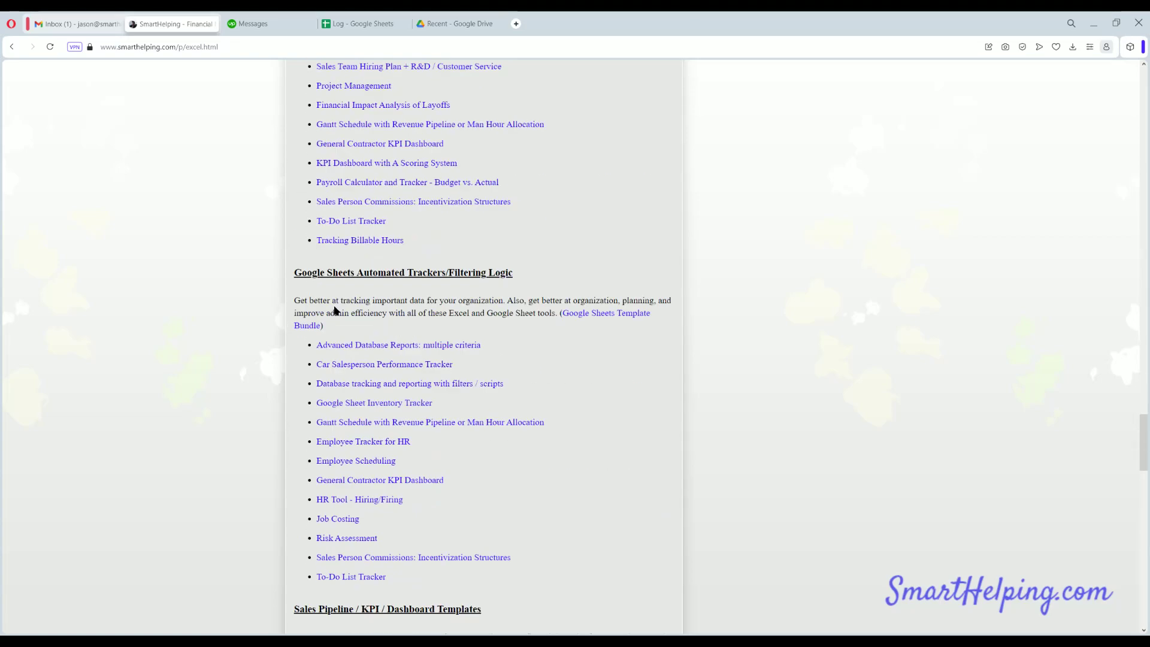
pyautogui.scroll(-3, 335, 309)
pyautogui.scroll(-3, 343, 309)
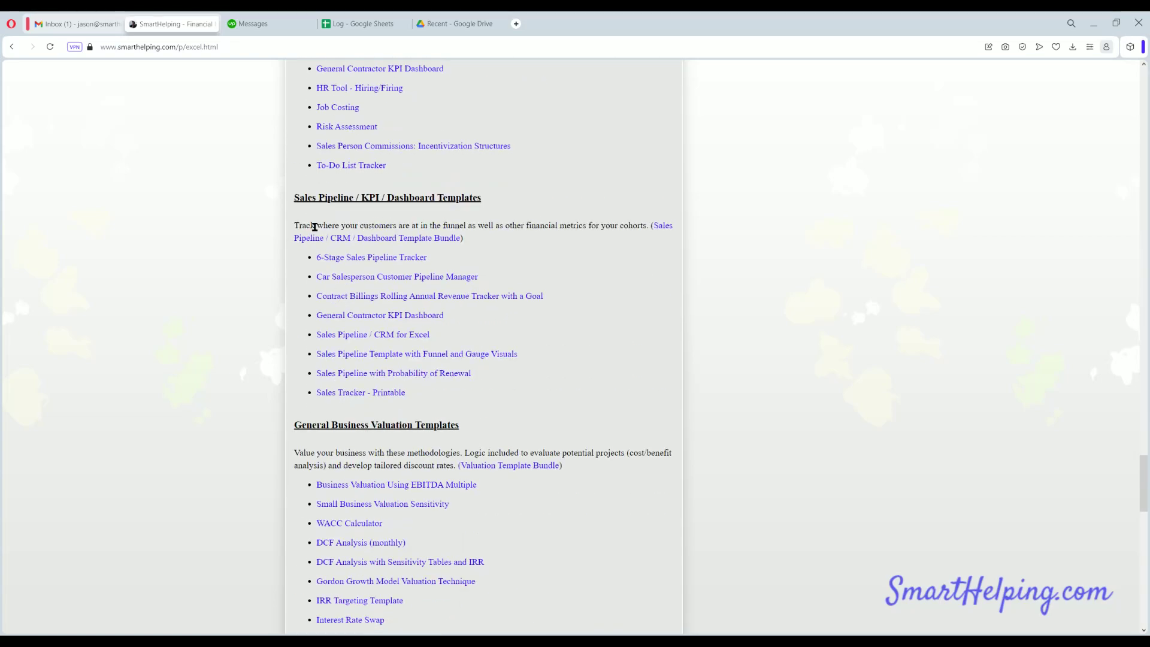
pyautogui.scroll(-3, 346, 292)
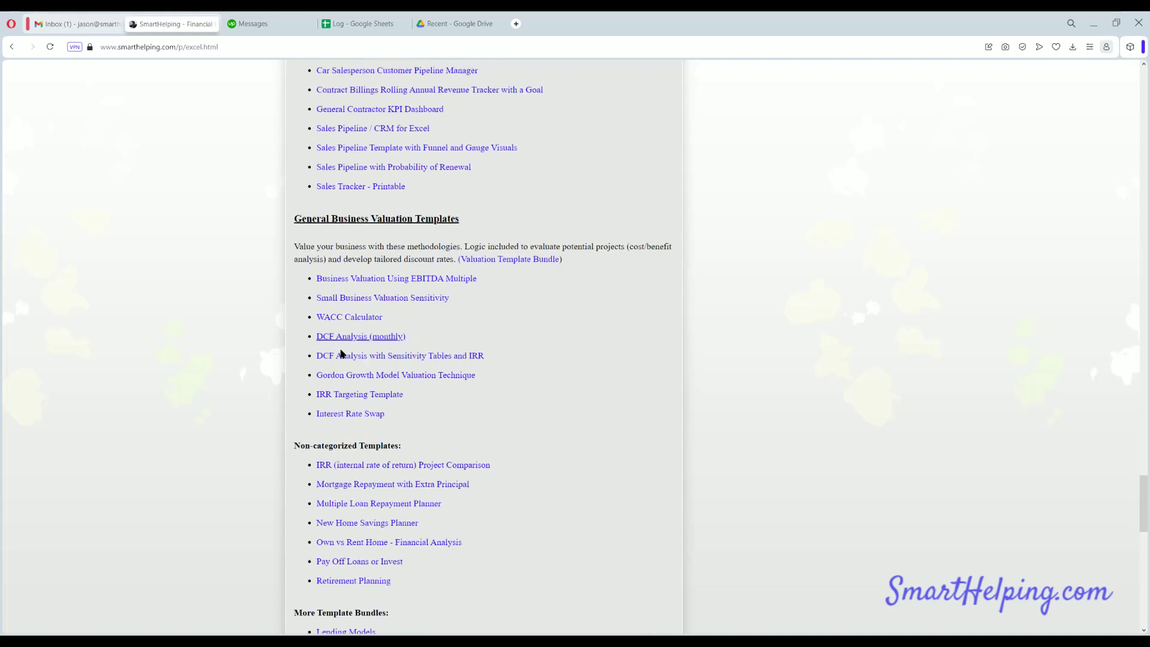
pyautogui.scroll(-3, 360, 355)
pyautogui.scroll(-3, 347, 316)
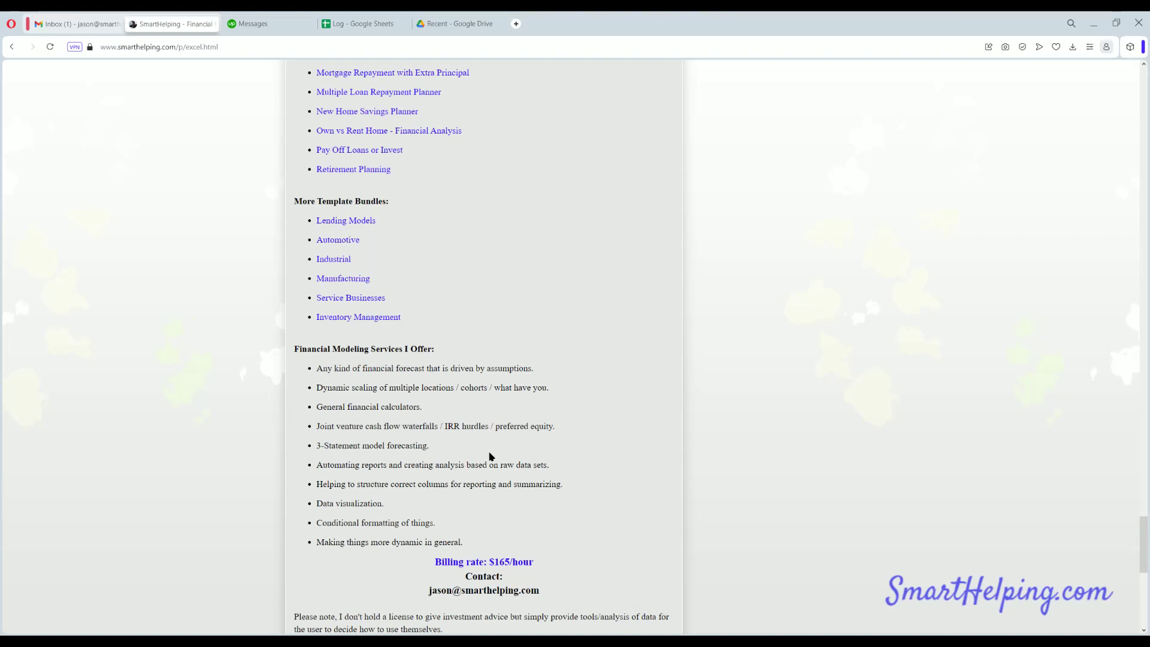
# - Open the General Industries page and examine the industry-specific template lists, from Industrial Sector to Other General Industry, and the bundle offer
pyautogui.press('Home')
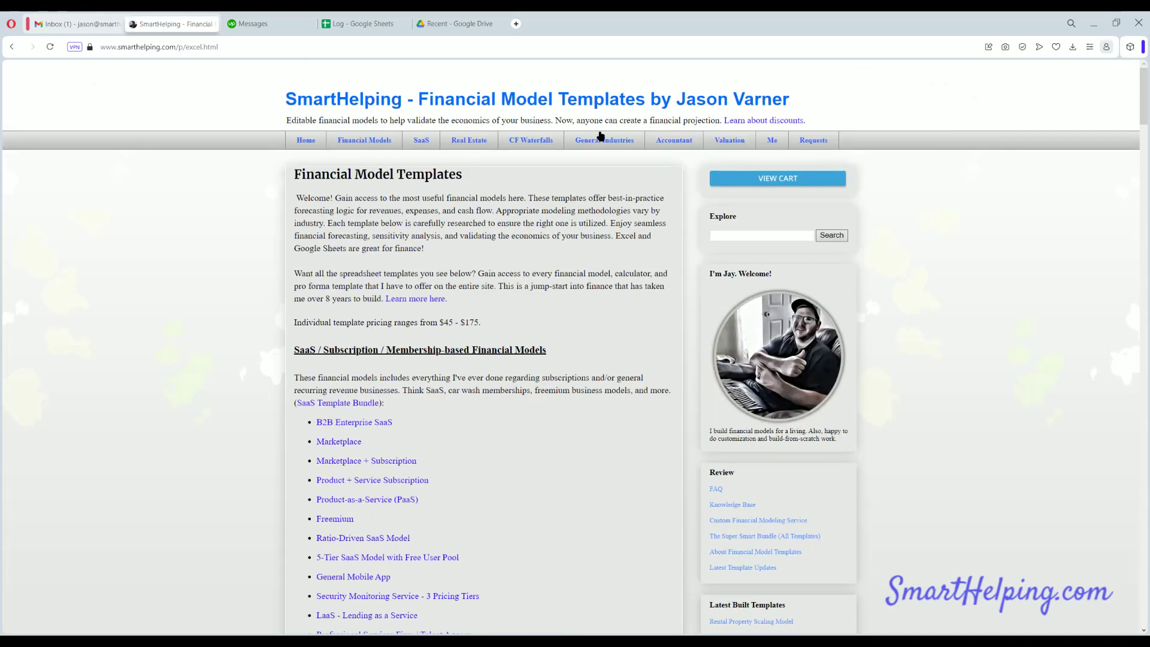
pyautogui.click(601, 139)
pyautogui.scroll(-6, 311, 140)
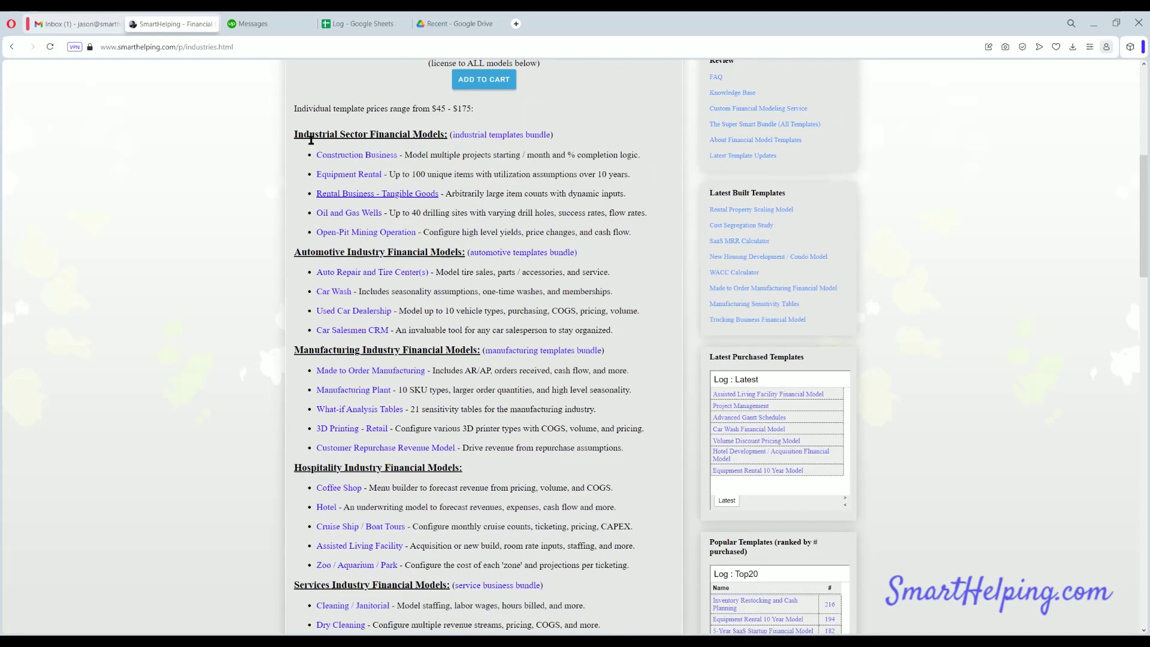
pyautogui.scroll(-3, 325, 363)
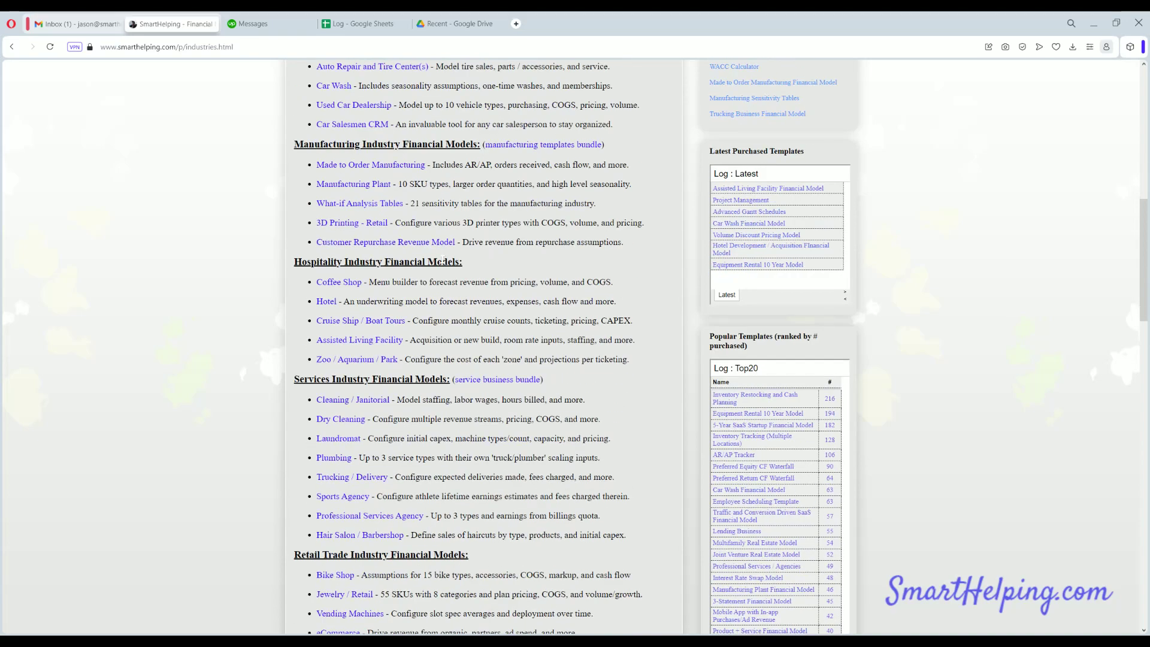
pyautogui.moveTo(443, 261); pyautogui.dragTo(347, 262)
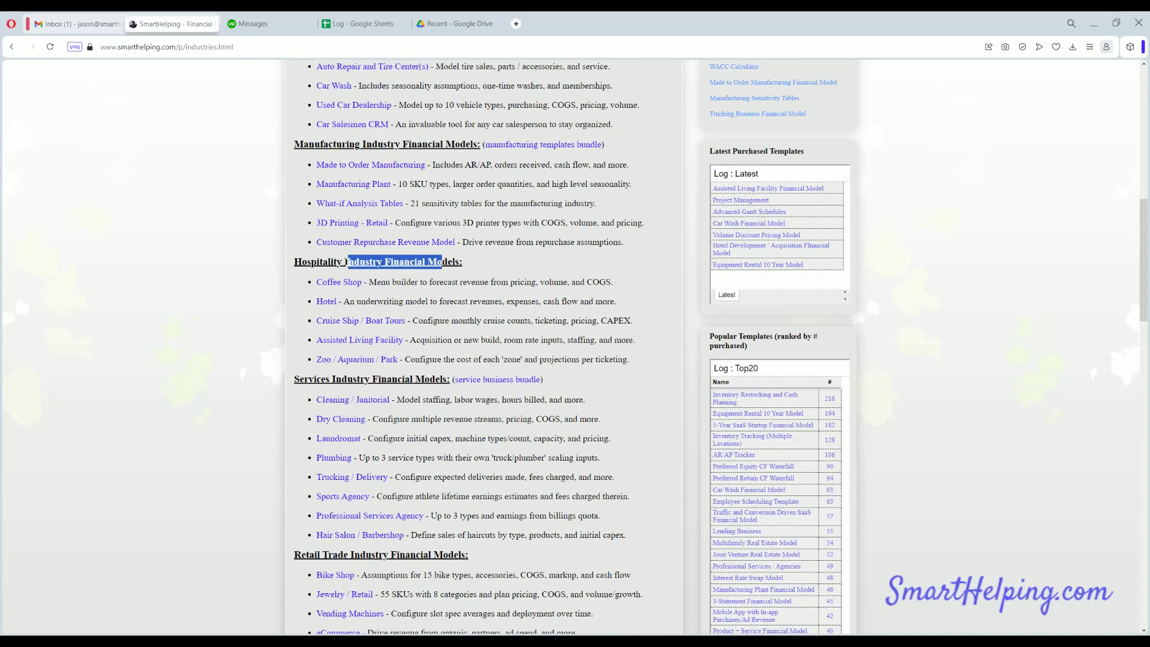
pyautogui.click(407, 379)
pyautogui.scroll(-3, 371, 169)
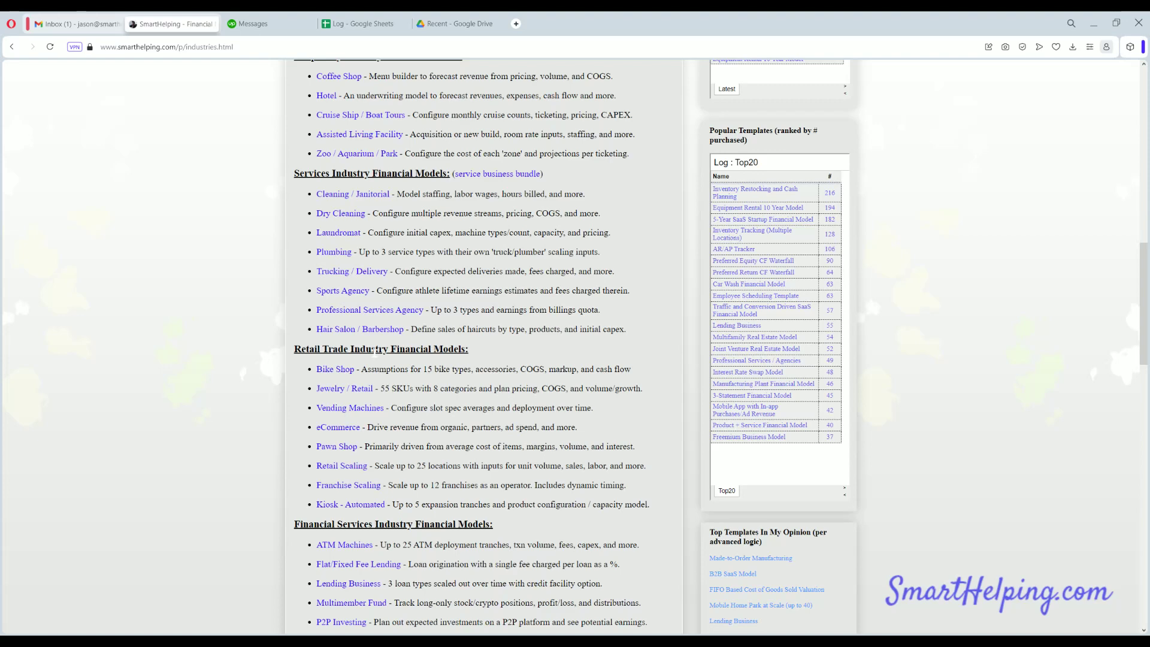
pyautogui.moveTo(373, 352); pyautogui.dragTo(387, 352)
pyautogui.click(388, 352)
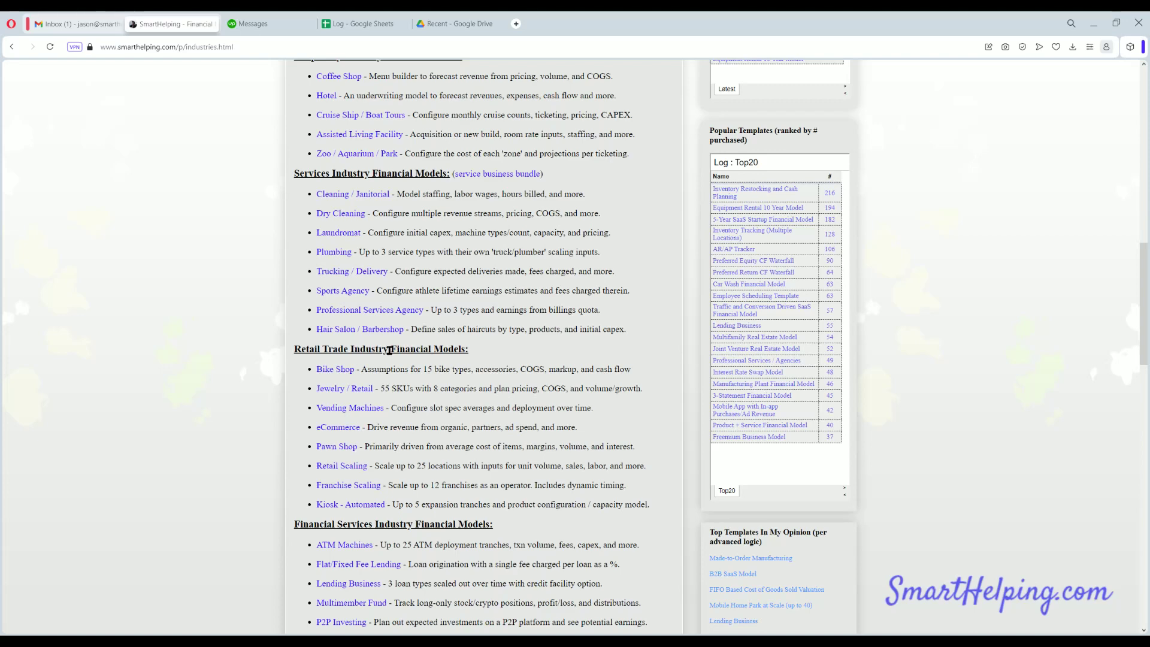
pyautogui.scroll(-3, 388, 351)
pyautogui.scroll(-2, 390, 353)
pyautogui.scroll(-1, 385, 351)
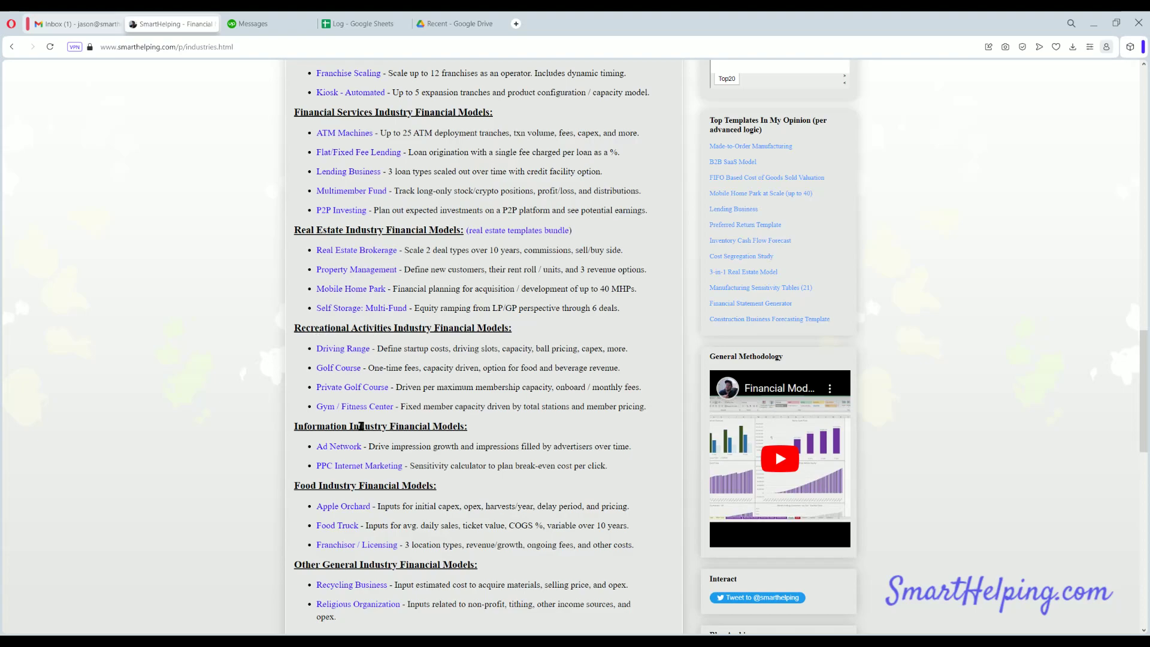
pyautogui.scroll(-4, 361, 424)
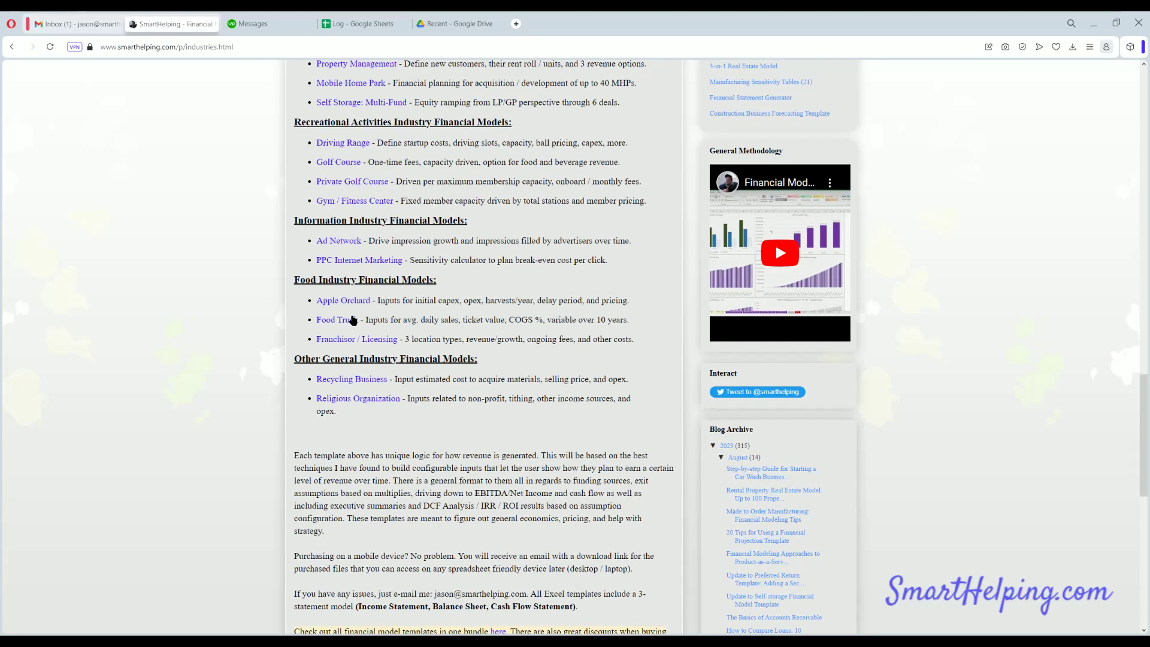
pyautogui.scroll(10, 362, 324)
pyautogui.scroll(15, 361, 324)
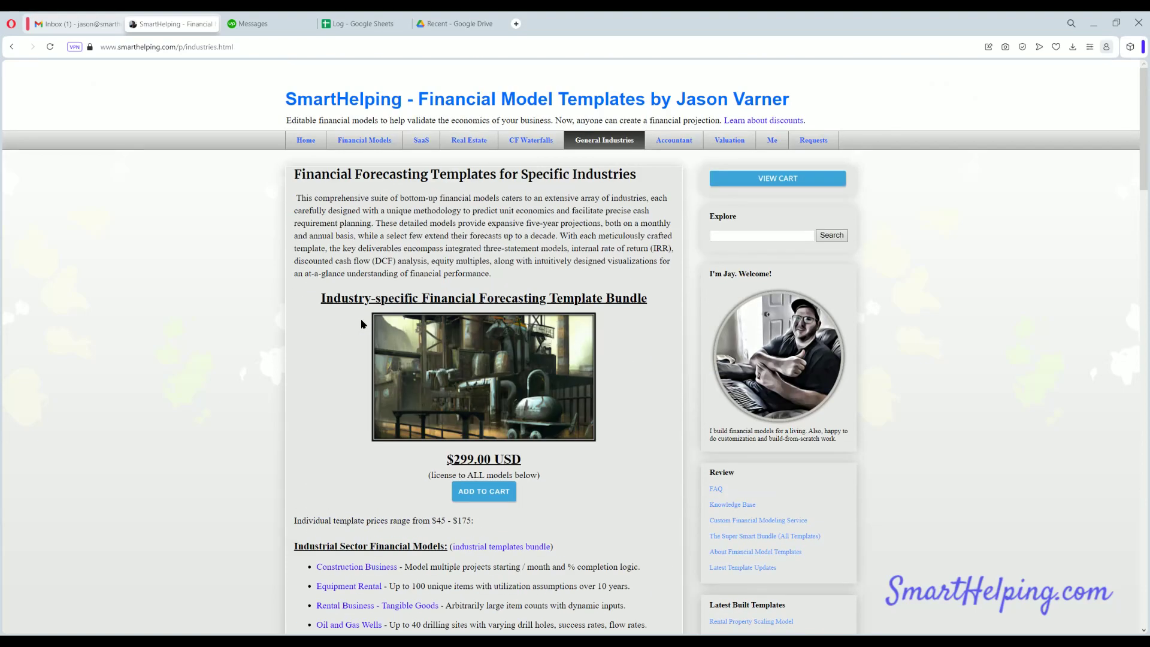